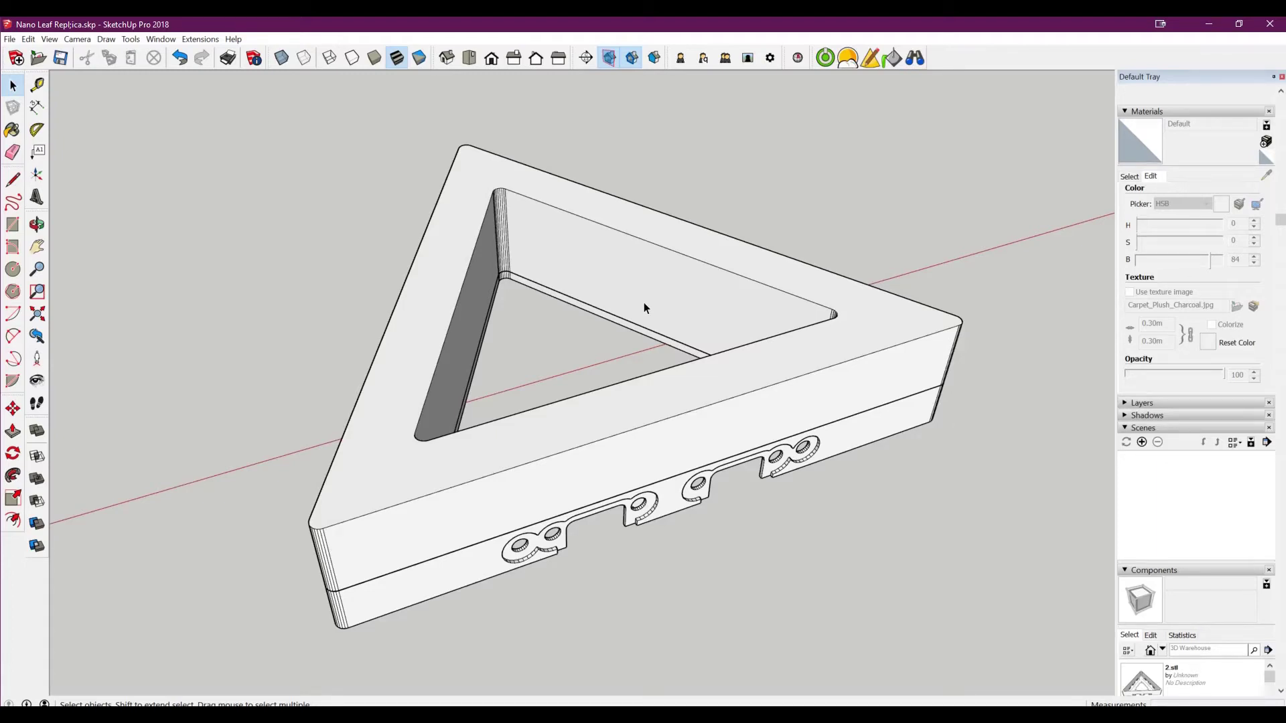
- Examine the assembled white triangular frame from above, from the side and from underneath
click(622, 321)
middle_drag(857, 336, 431, 436)
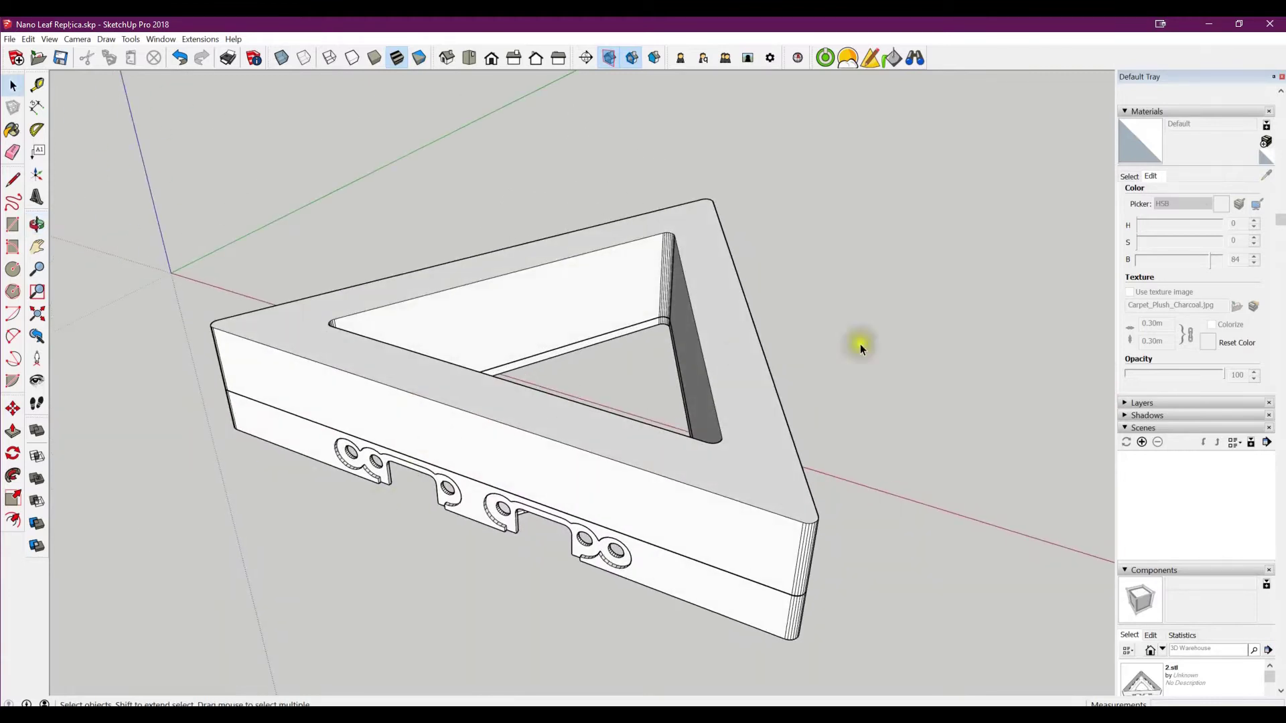
middle_drag(576, 408, 574, 279)
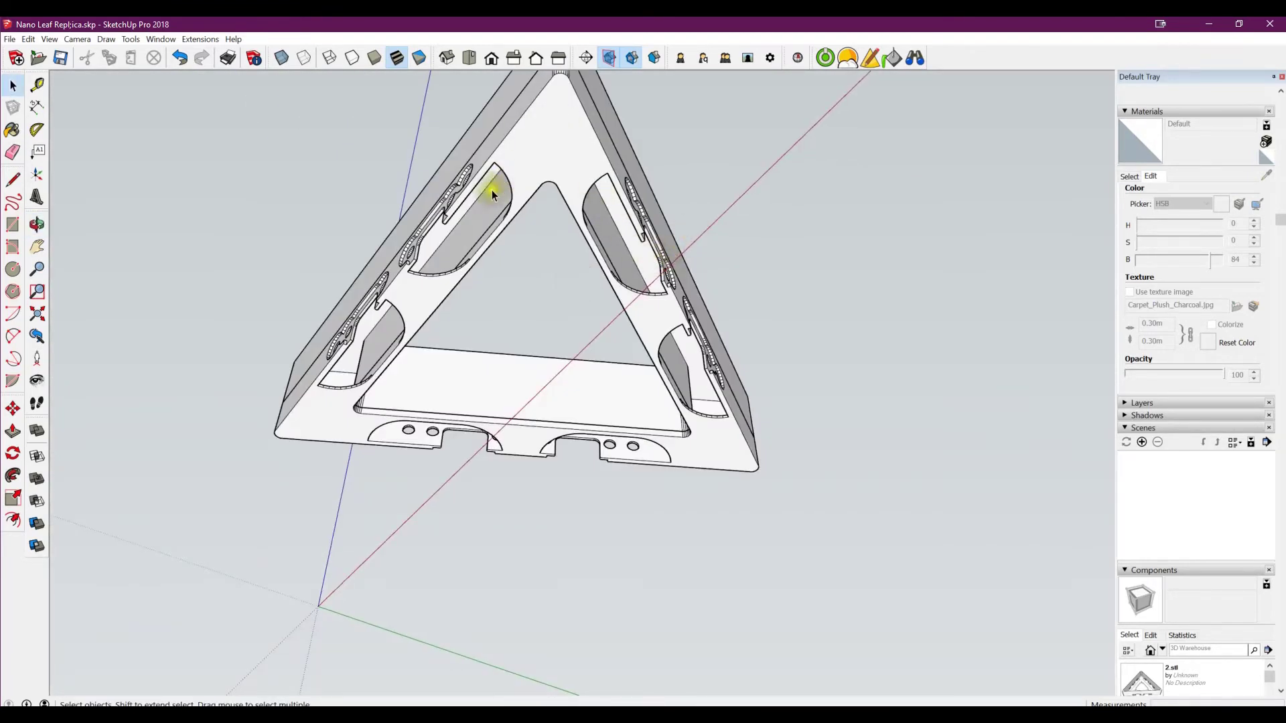
middle_drag(447, 199, 577, 609)
middle_drag(611, 518, 834, 265)
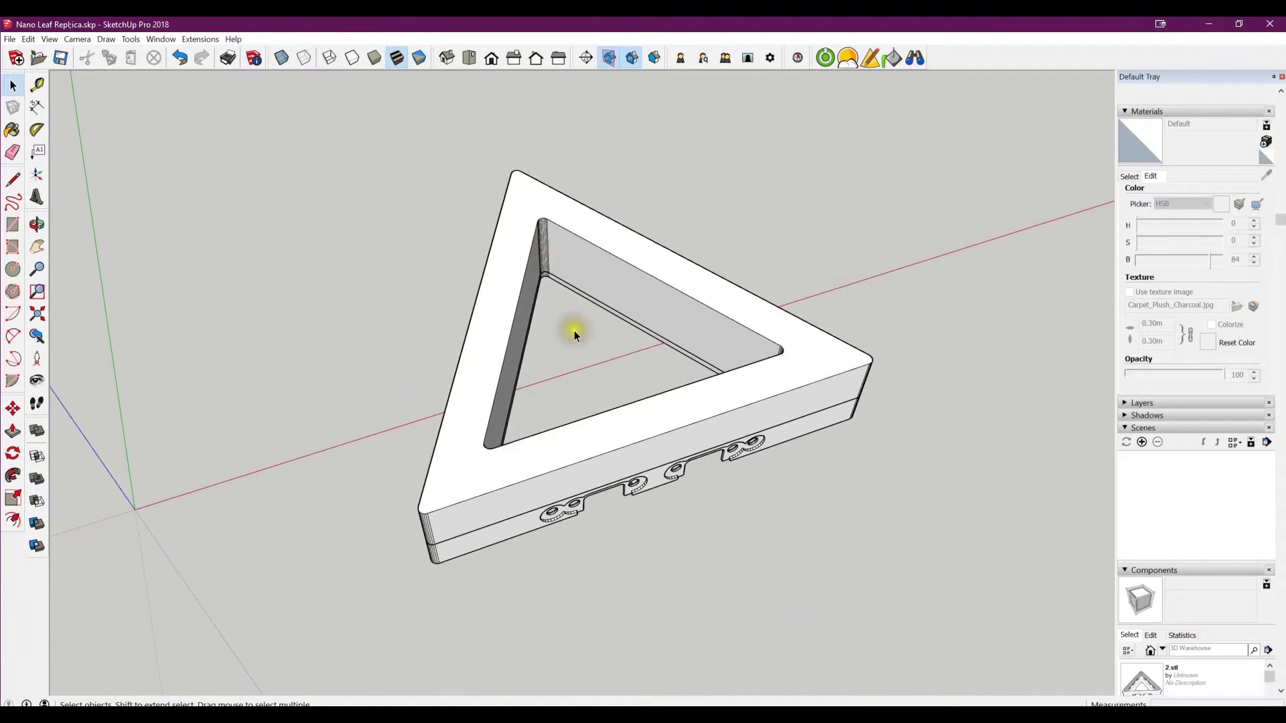
scroll(574, 331, up, 2)
scroll(669, 352, up, 1)
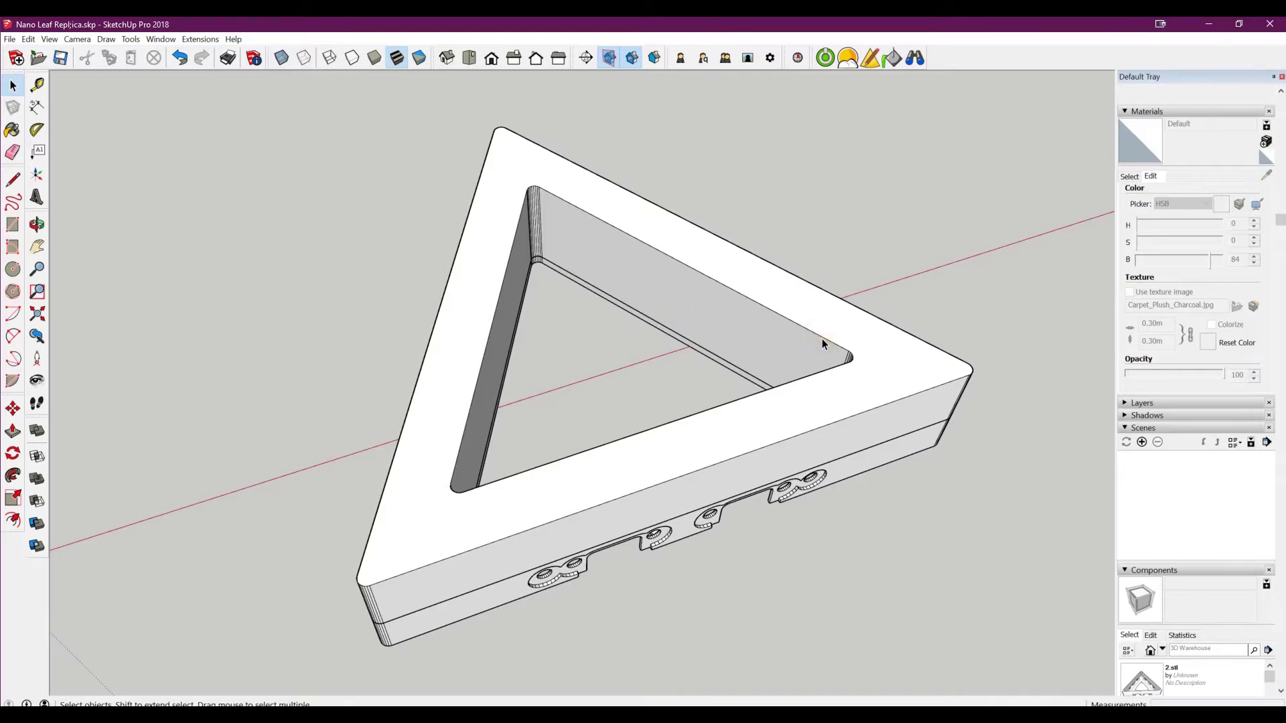
- Move the white frame's top shell sideways off its base along the red axis
scroll(822, 339, down, 3)
middle_drag(822, 339, 633, 477)
click(768, 440)
key(m)
click(345, 439)
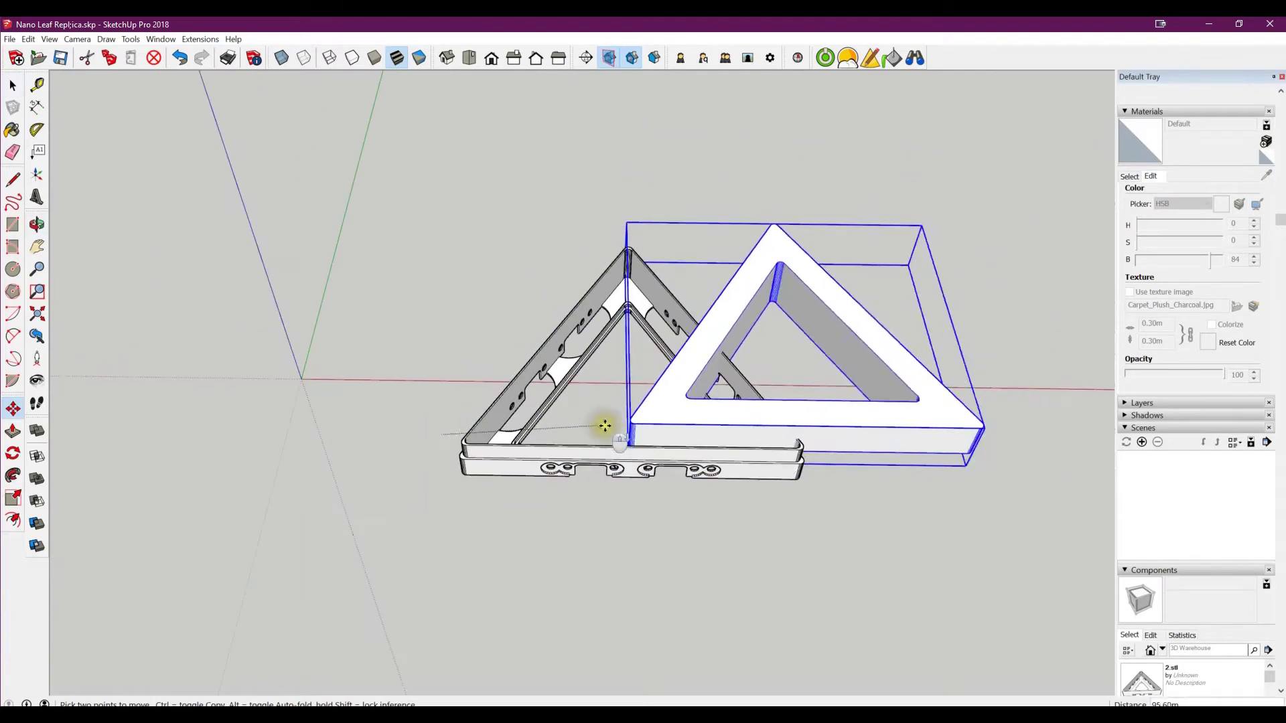
click(889, 433)
- Rotate the separated top shell upside down so that its open side faces up beside the base
middle_drag(890, 433, 712, 491)
key(q)
click(941, 453)
click(800, 448)
key(m)
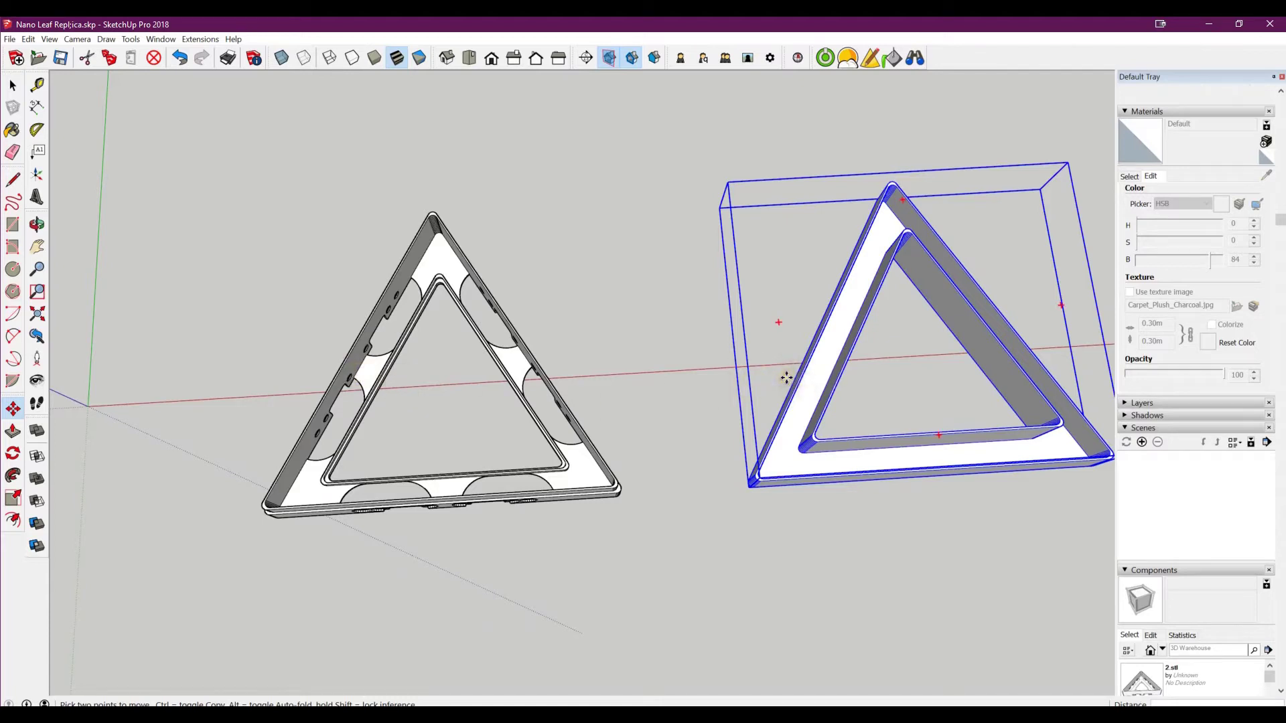
middle_drag(830, 451, 786, 279)
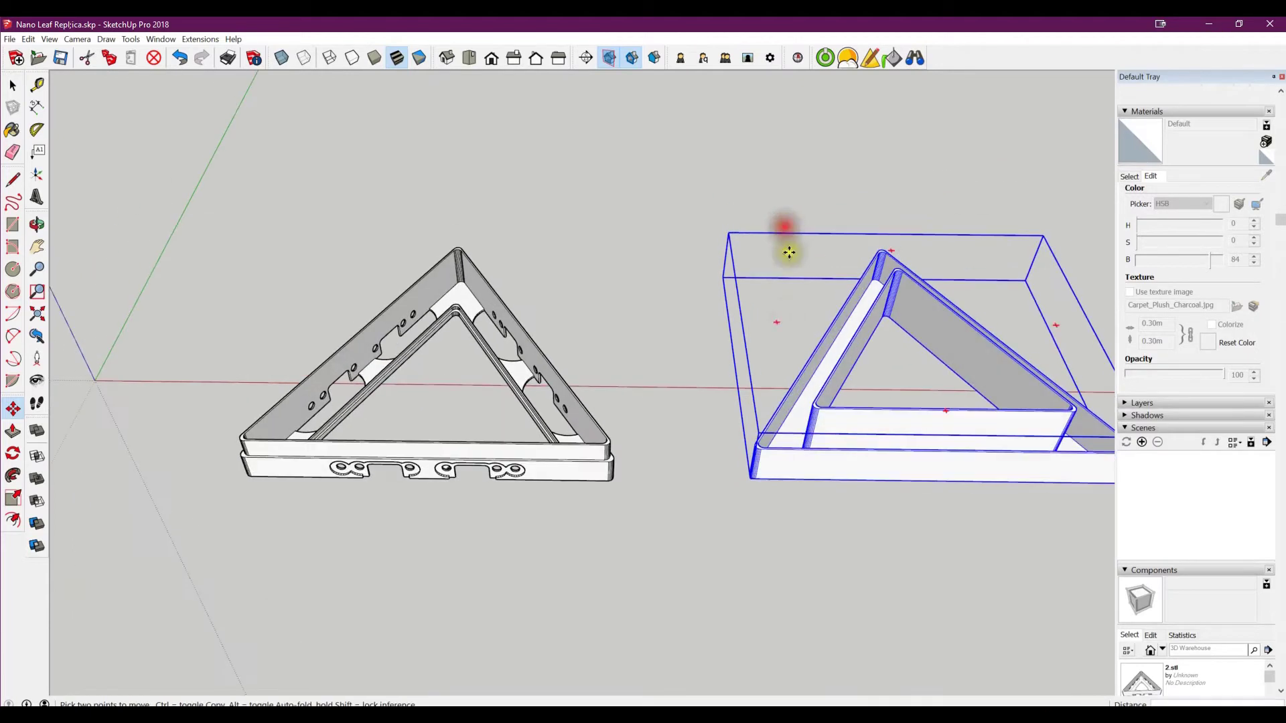
- Undo the move and rotation of the white frame's top shell
key(ctrl+z)
scroll(890, 424, down, 3)
scroll(368, 396, up, 3)
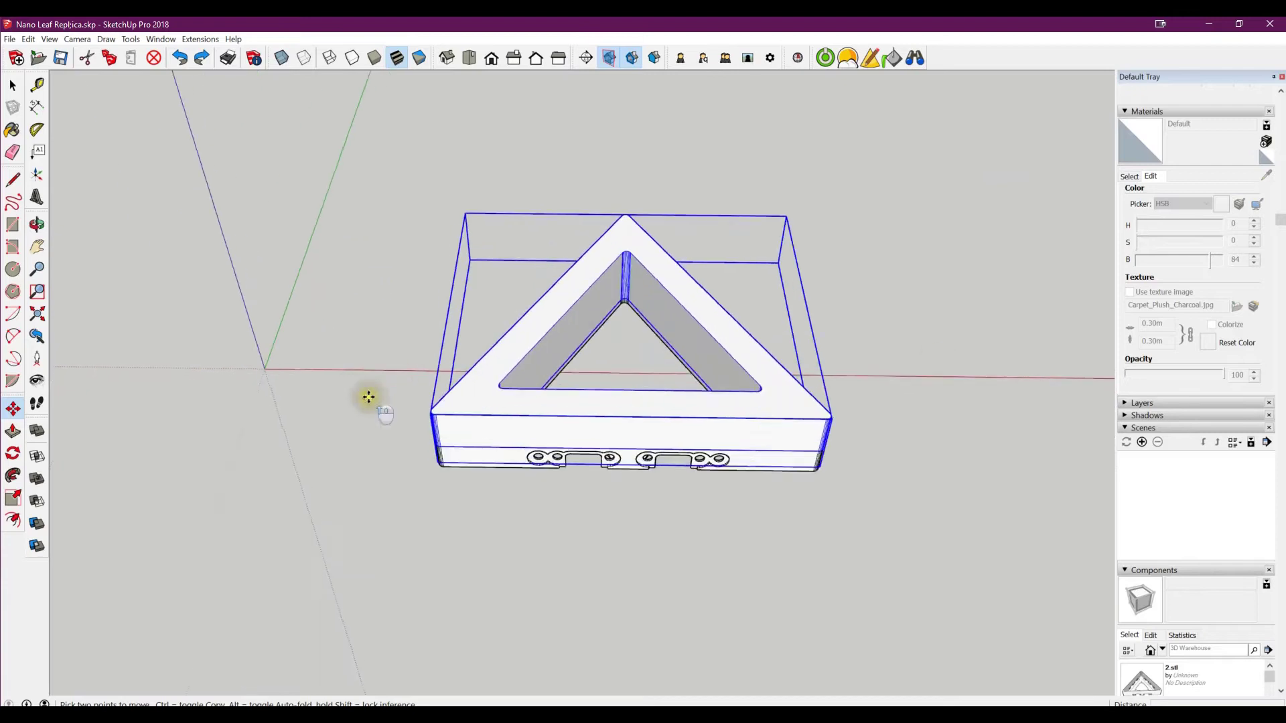
- Unhide the dark triangular controller panel beside the white frame
click(27, 38)
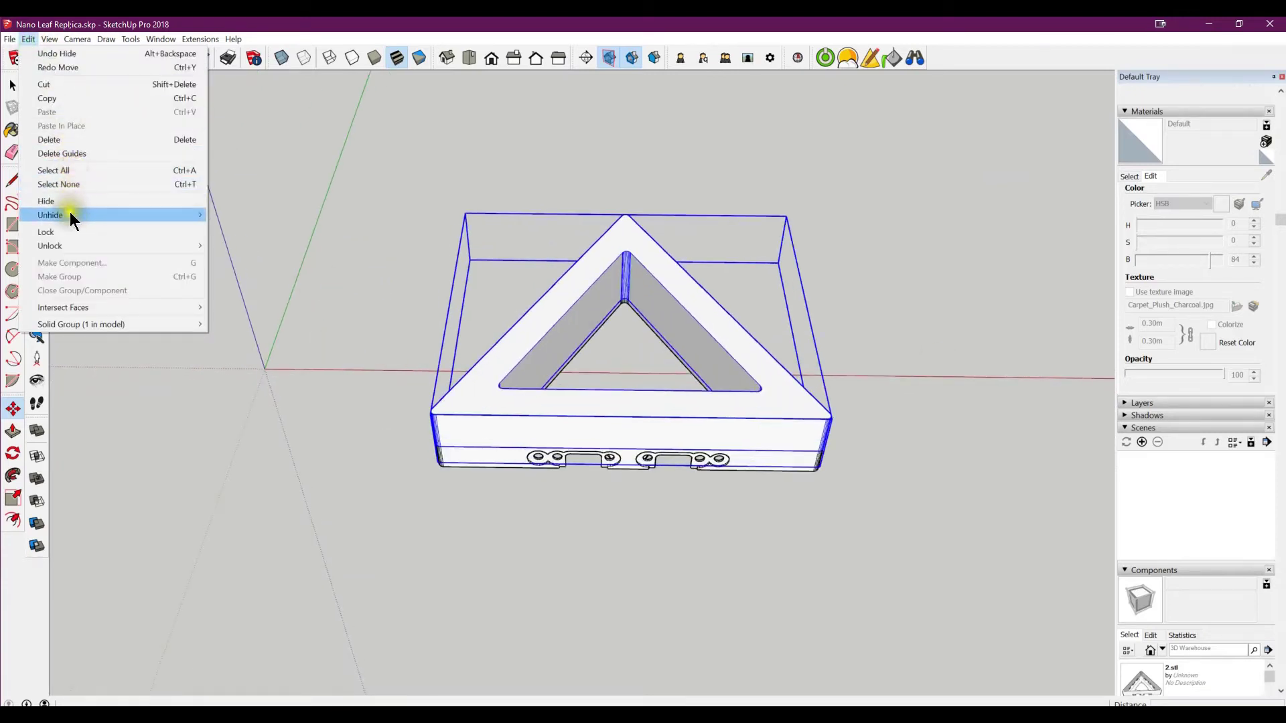
click(264, 229)
middle_drag(979, 368, 625, 402)
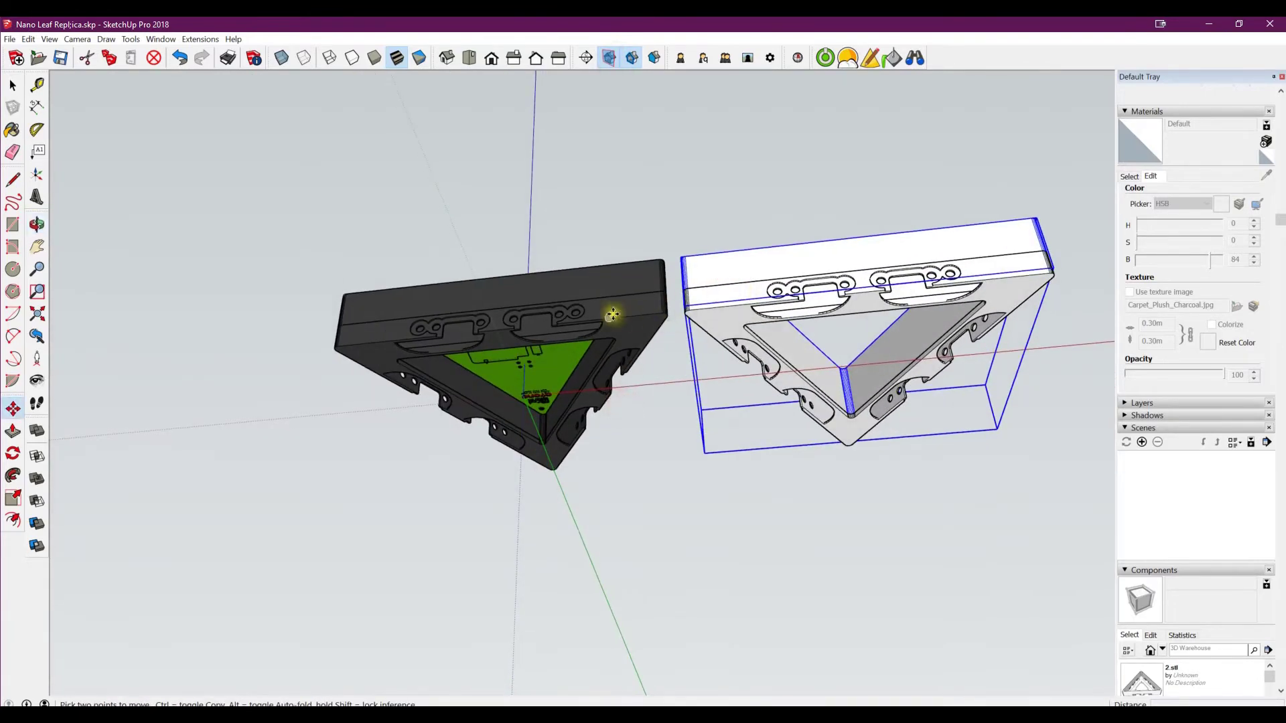
middle_drag(790, 296, 519, 373)
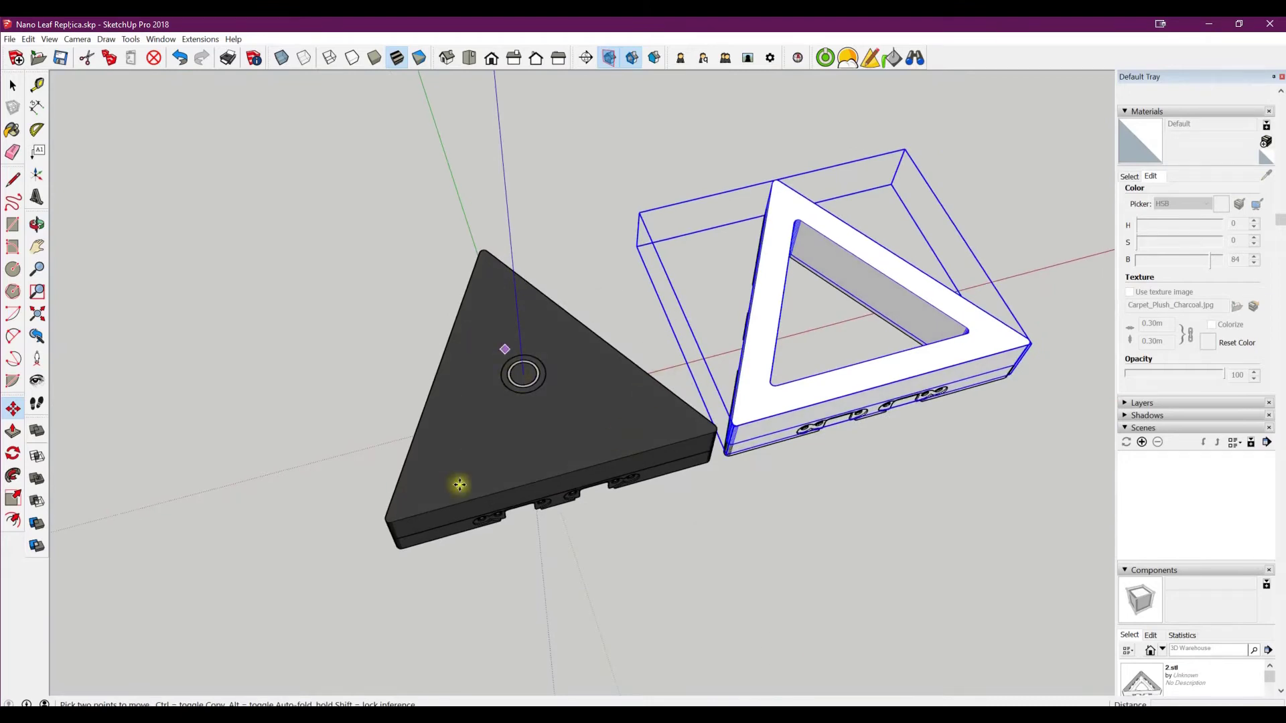
scroll(579, 422, up, 2)
scroll(456, 436, down, 1)
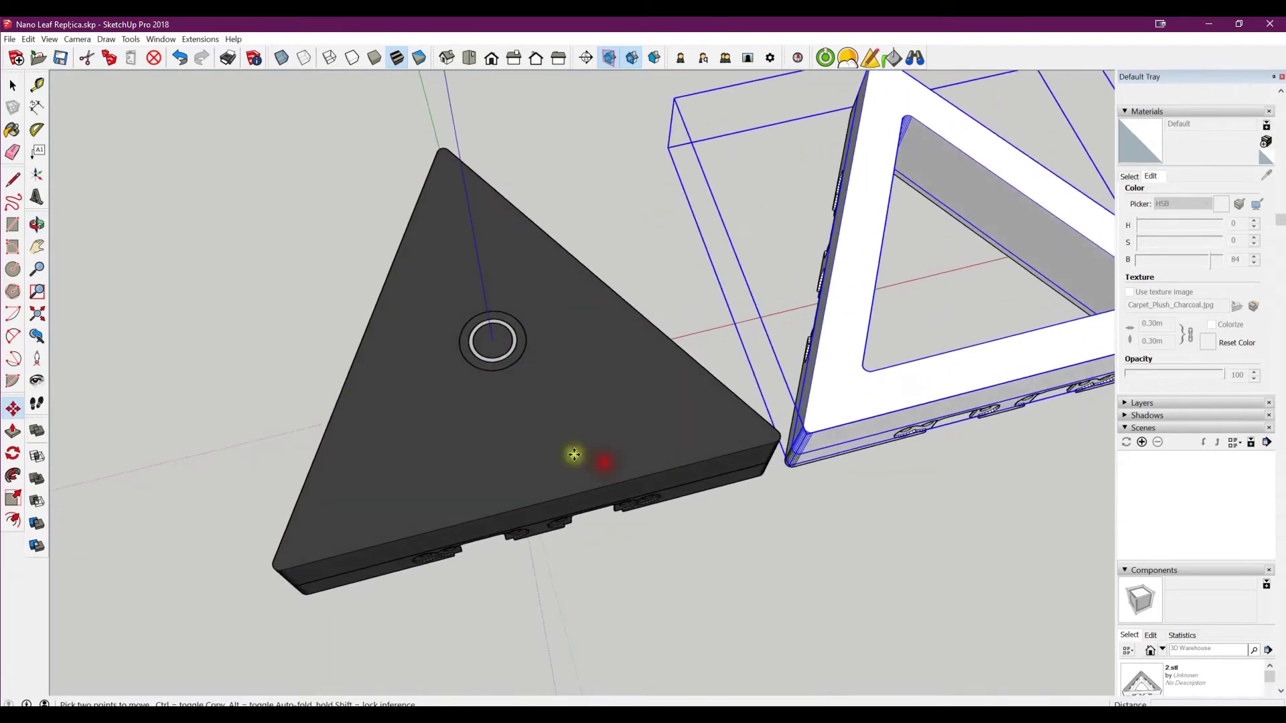
scroll(340, 426, down, 1)
scroll(340, 426, down, 1)
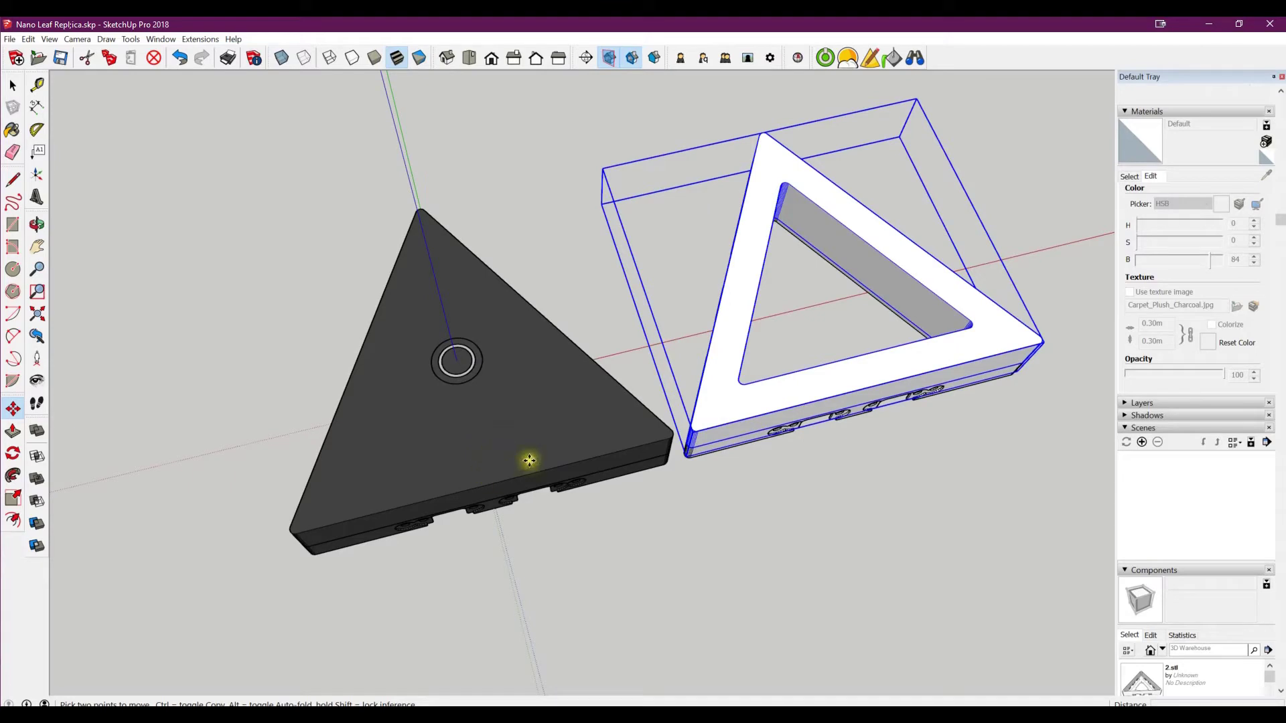
middle_drag(541, 440, 520, 331)
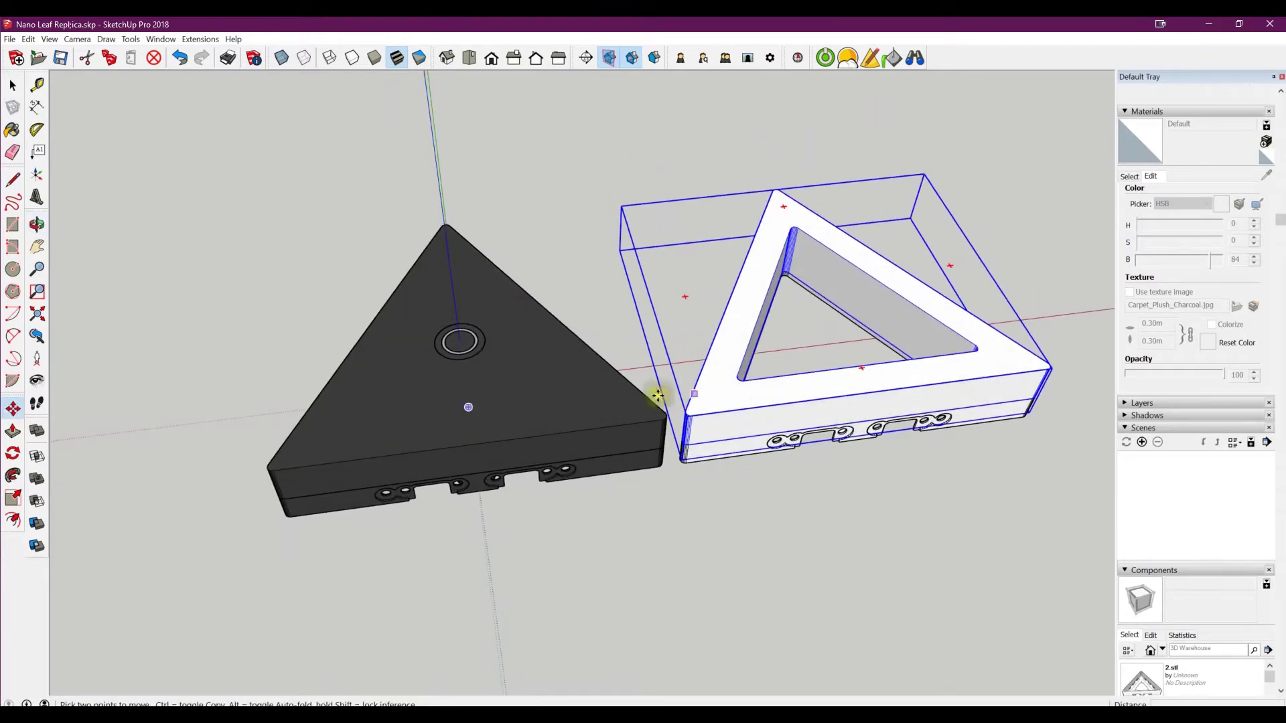
- Hide the notched bottom plates of both the white frame and the dark panel
mouse_move(634, 393)
middle_down()
mouse_move(617, 392)
mouse_move(588, 322)
mouse_move(642, 255)
mouse_move(754, 373)
mouse_move(712, 118)
middle_up()
right_click(696, 285)
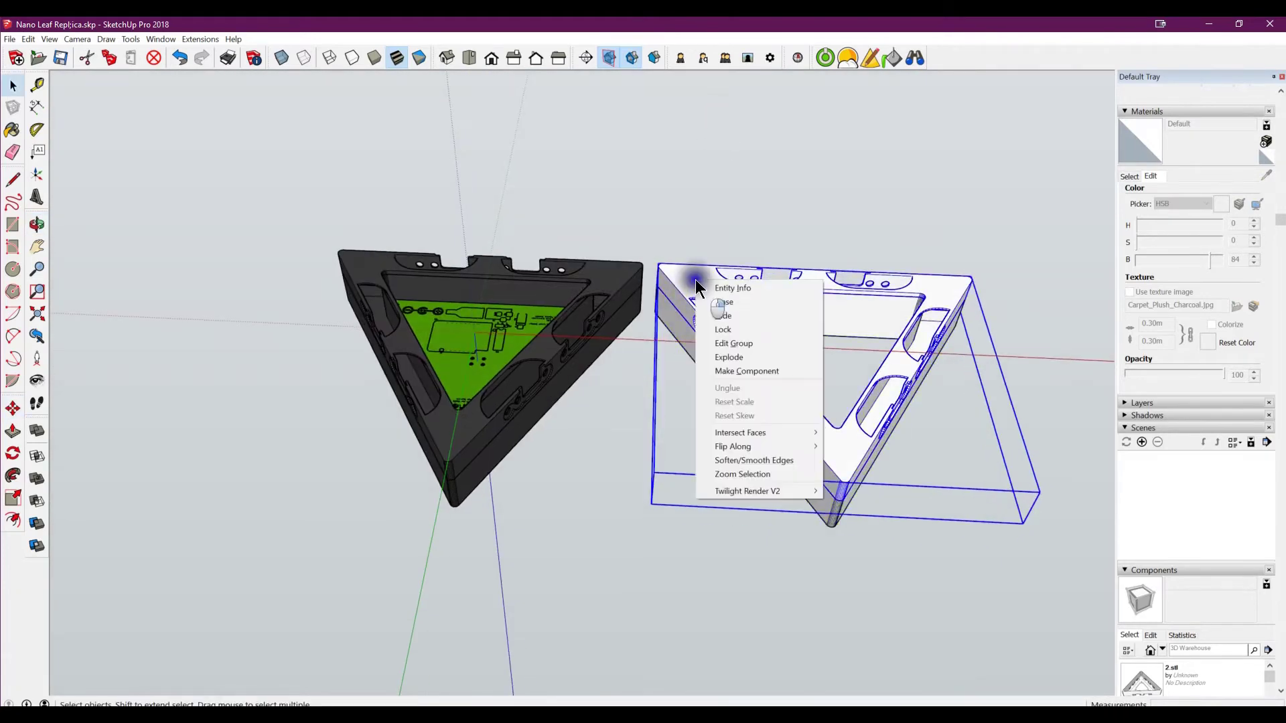
click(724, 315)
right_click(629, 287)
click(661, 315)
- Examine the interiors of both triangular shells and the component layout on the dark panel's green circuit board
middle_drag(655, 318, 725, 272)
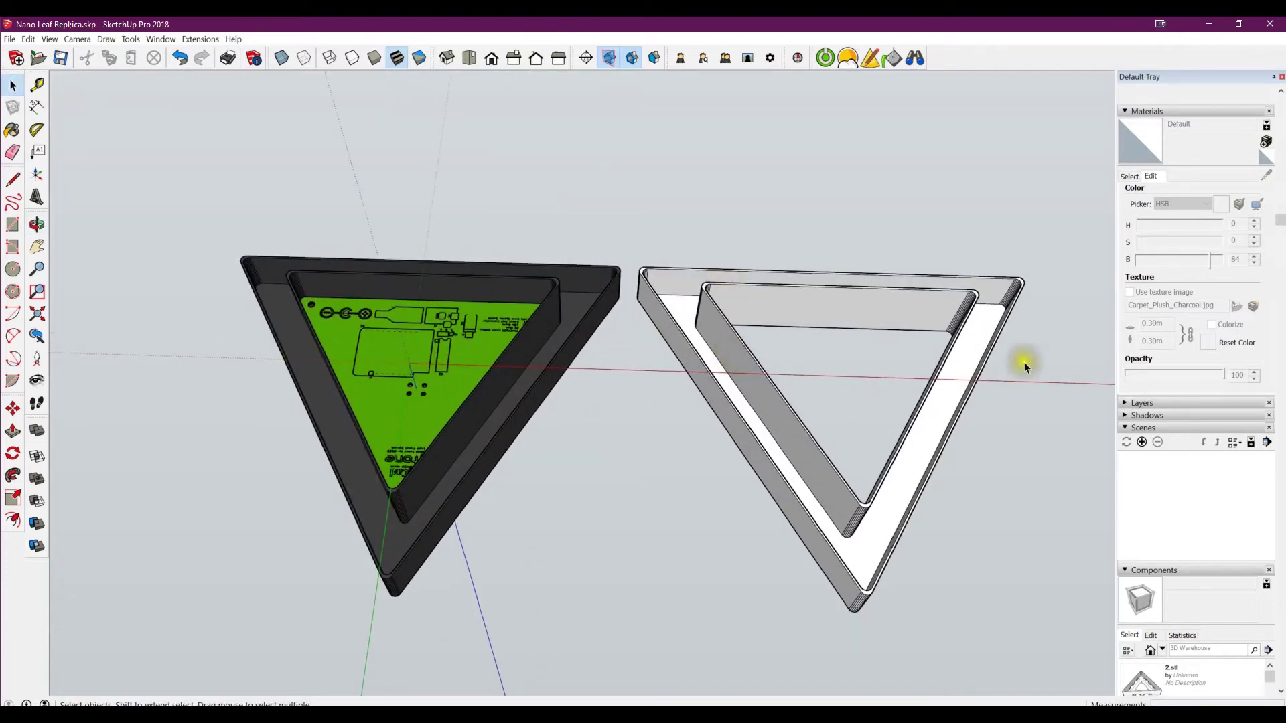
middle_drag(1026, 343, 681, 456)
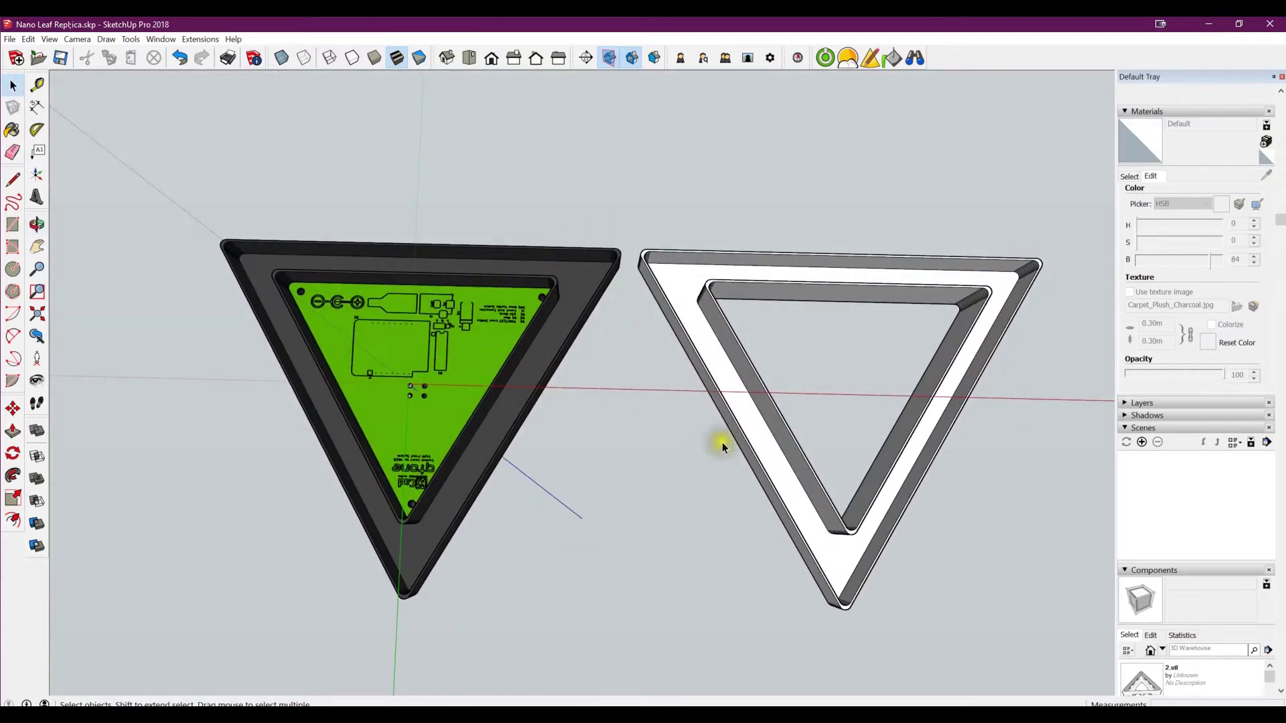
middle_drag(482, 293, 425, 402)
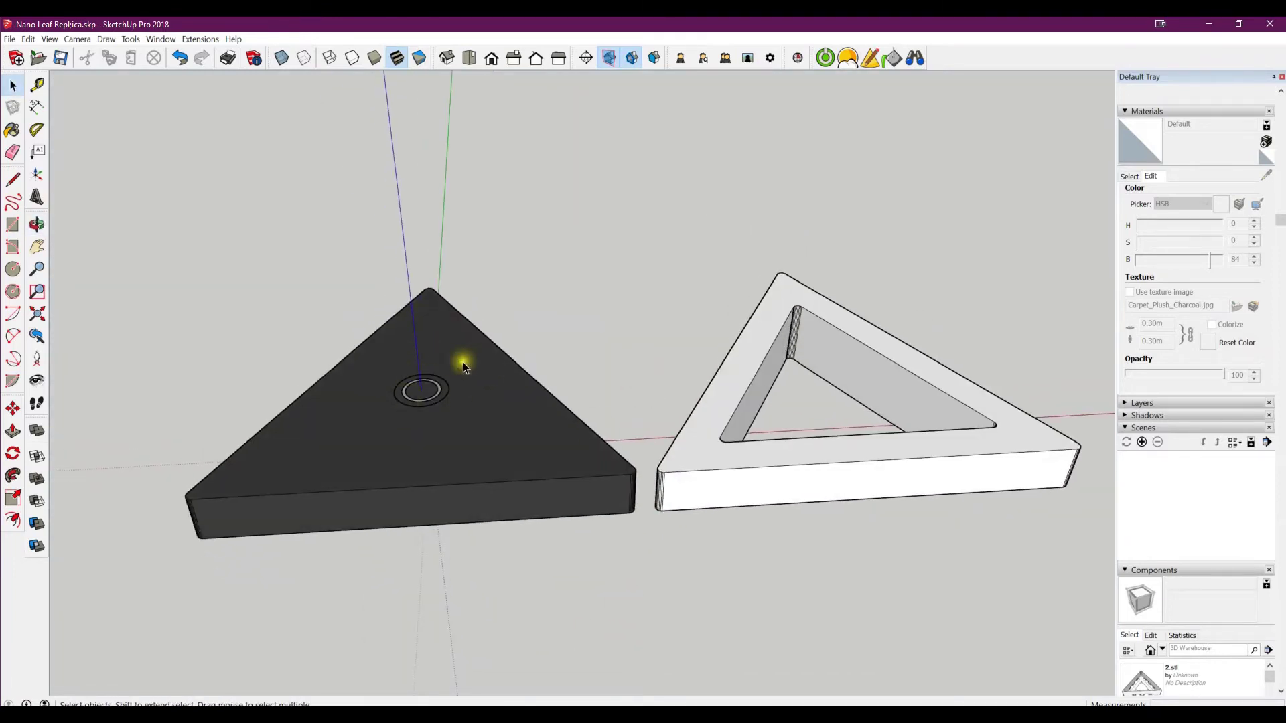
middle_drag(493, 368, 296, 356)
scroll(321, 404, up, 8)
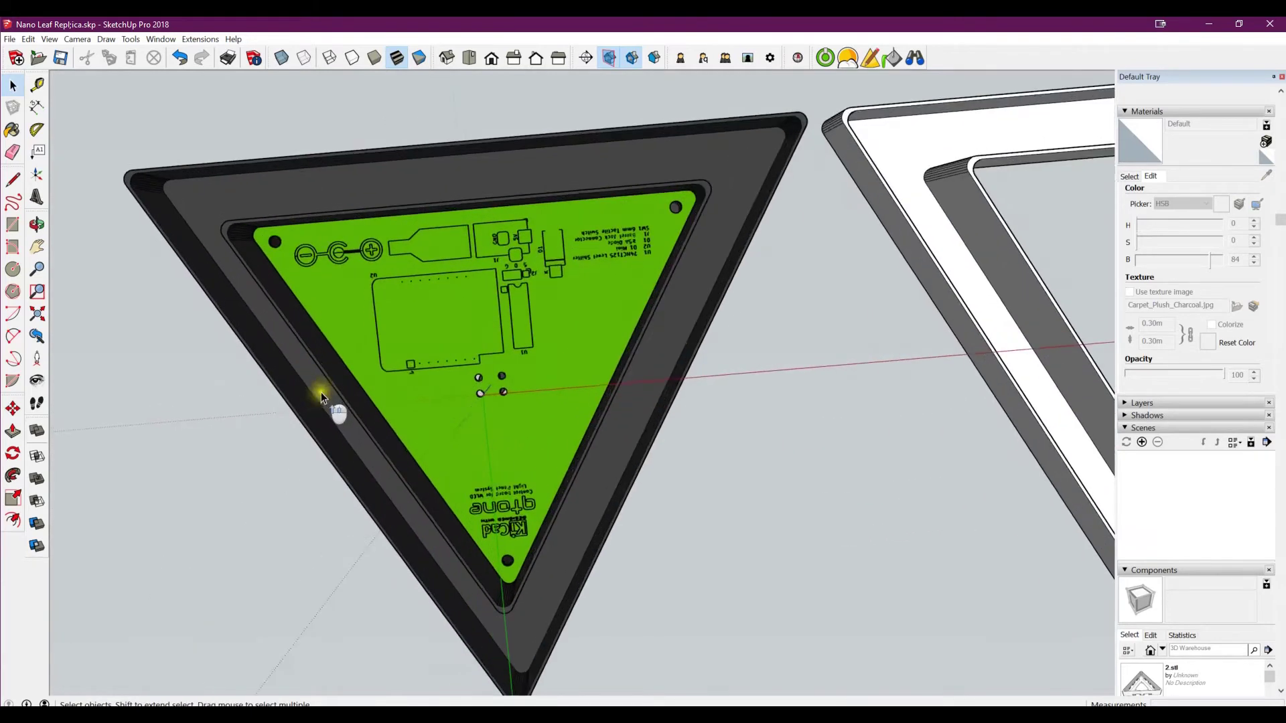
middle_drag(469, 331, 457, 474)
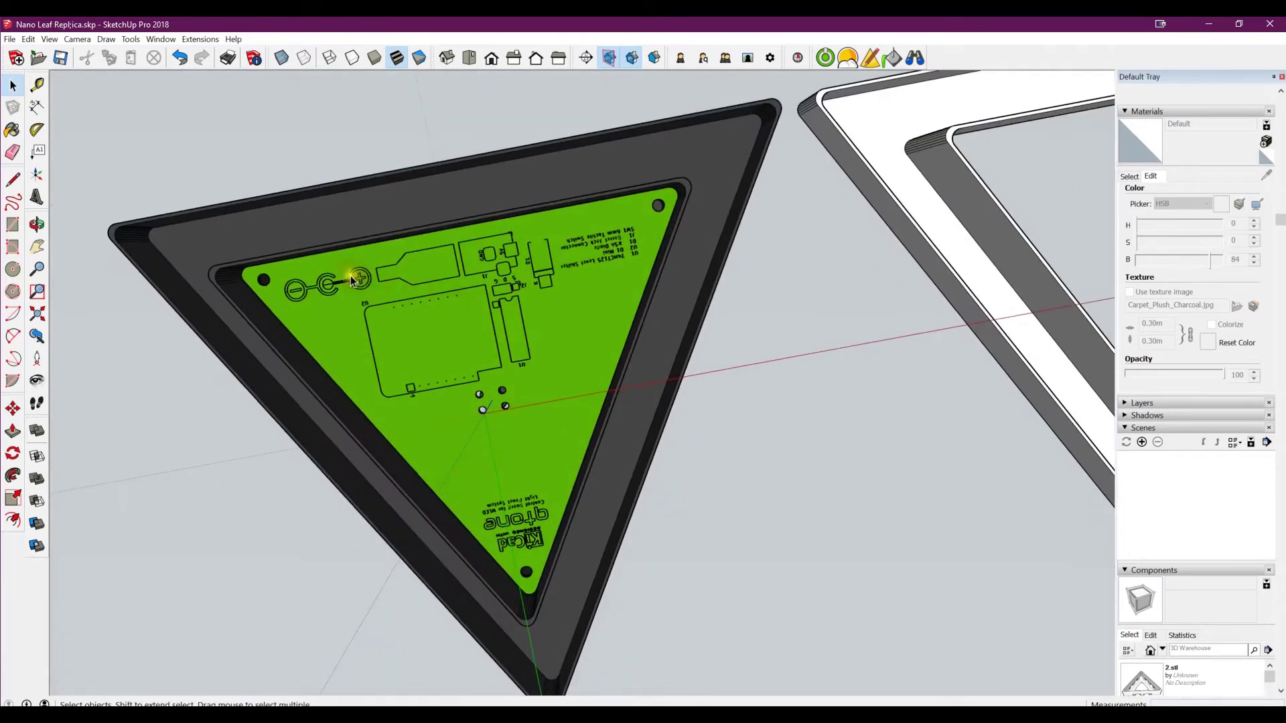
middle_drag(348, 275, 356, 223)
scroll(686, 187, up, 10)
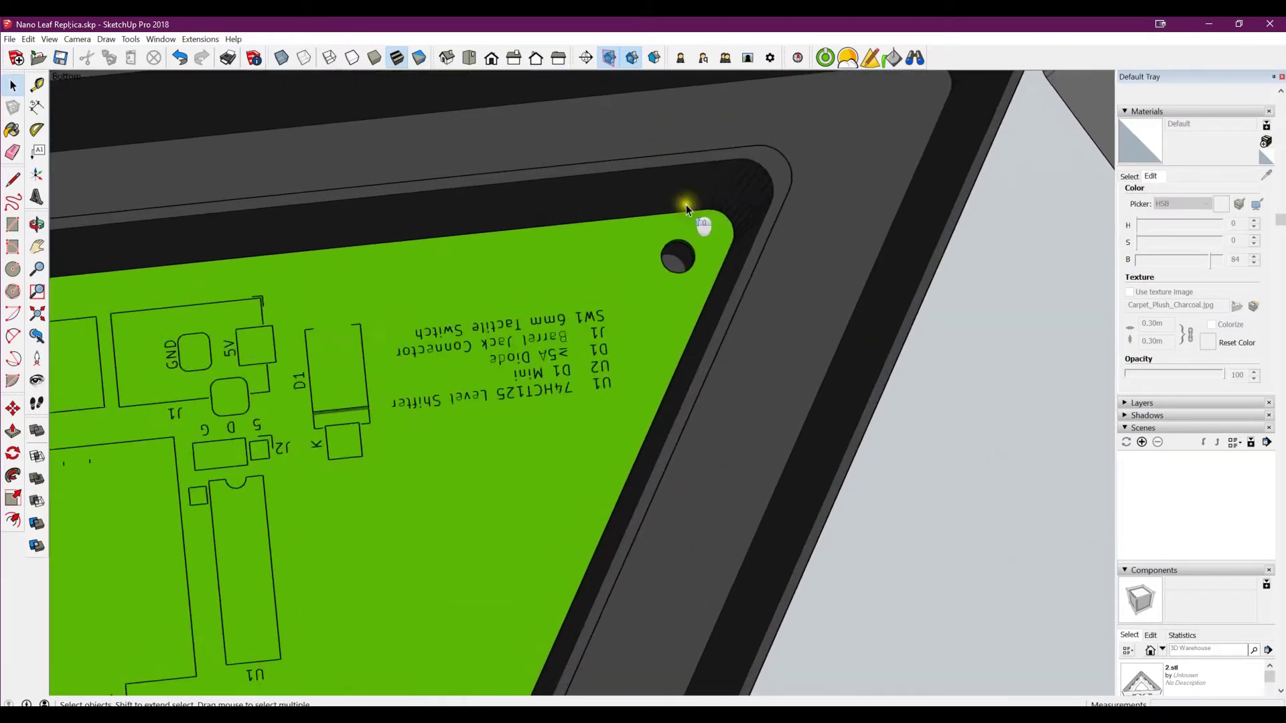
scroll(685, 187, down, 8)
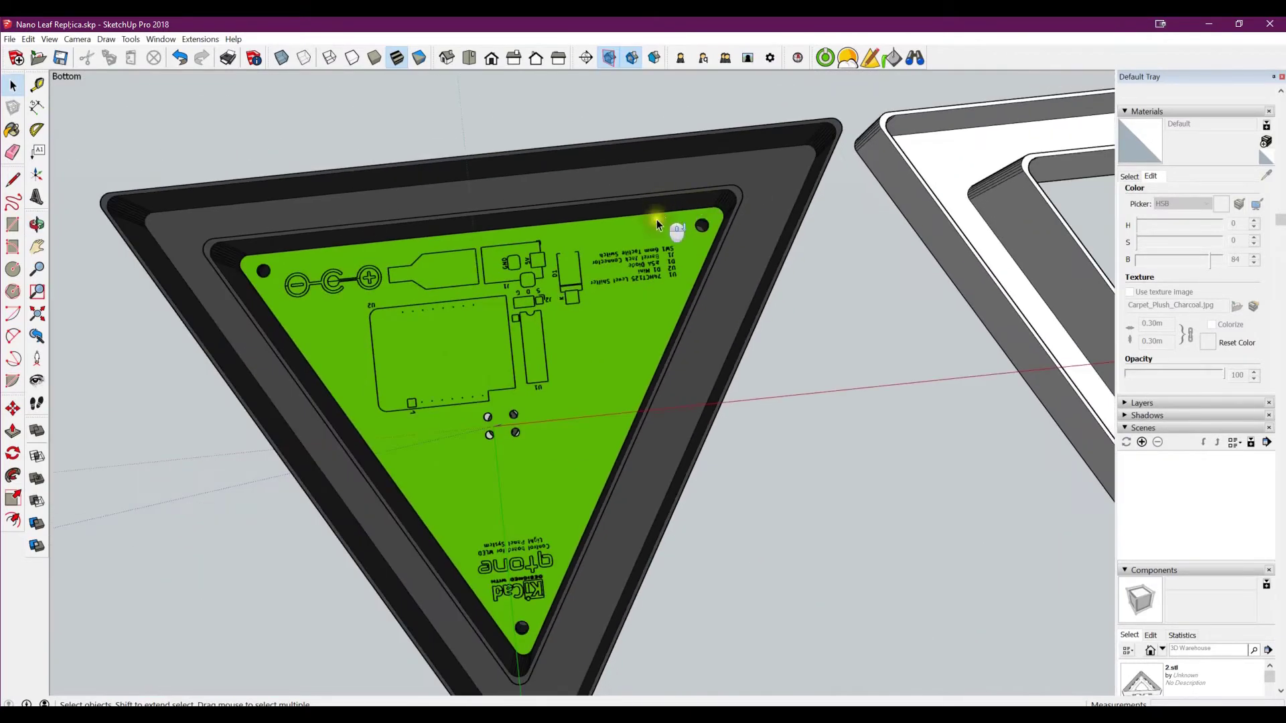
scroll(649, 218, down, 2)
middle_drag(655, 352, 683, 221)
middle_drag(494, 449, 513, 363)
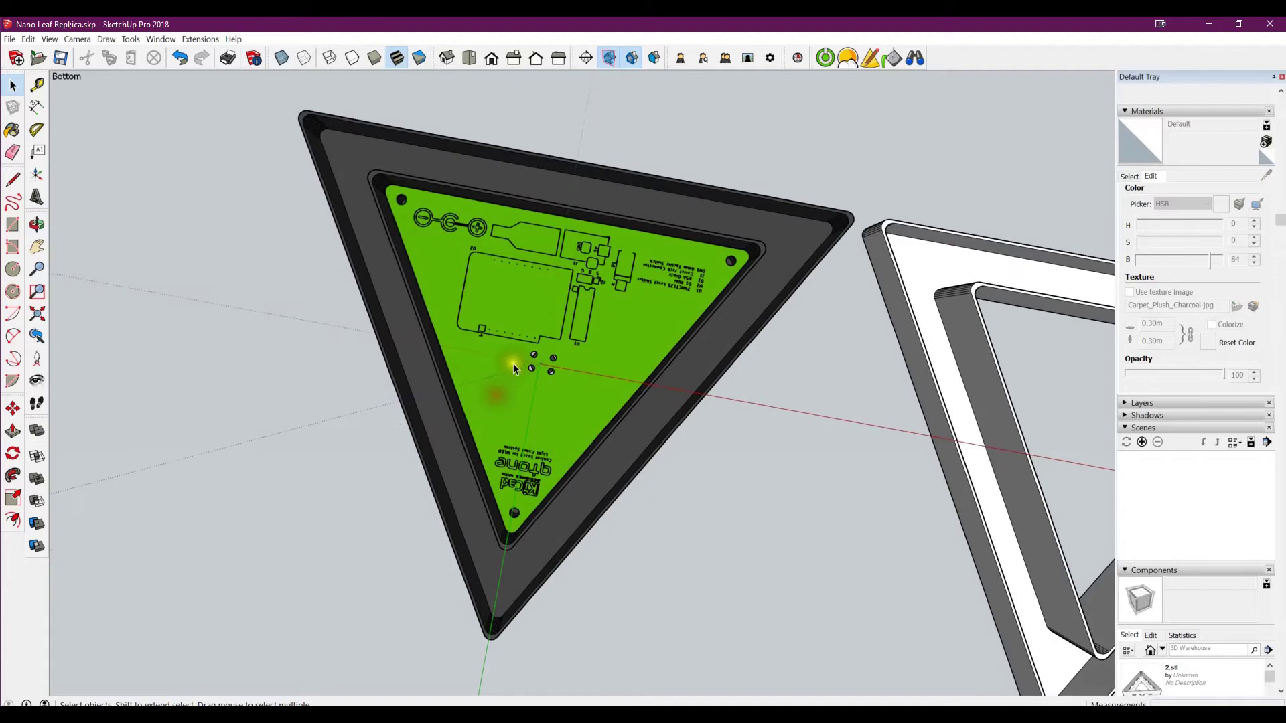
- Hide the green circuit board inside the dark panel
right_click(576, 288)
click(649, 323)
middle_drag(621, 348, 584, 388)
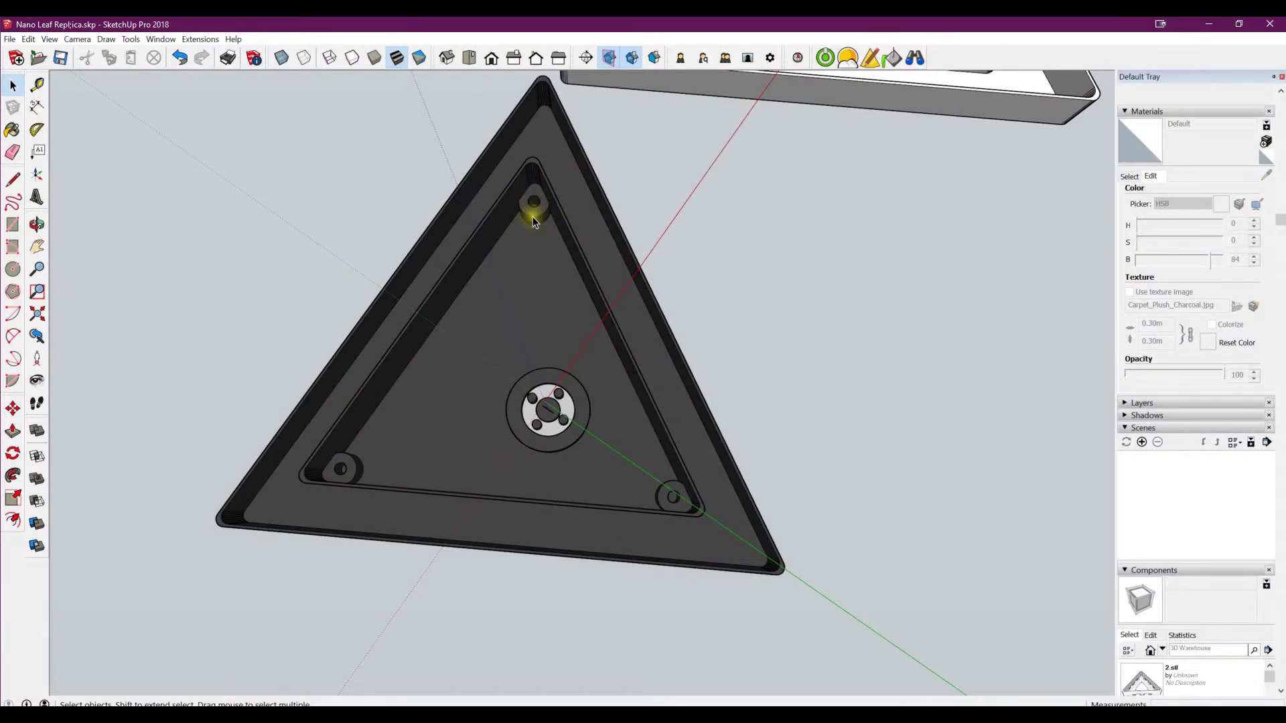
middle_drag(522, 249, 588, 472)
scroll(574, 390, up, 10)
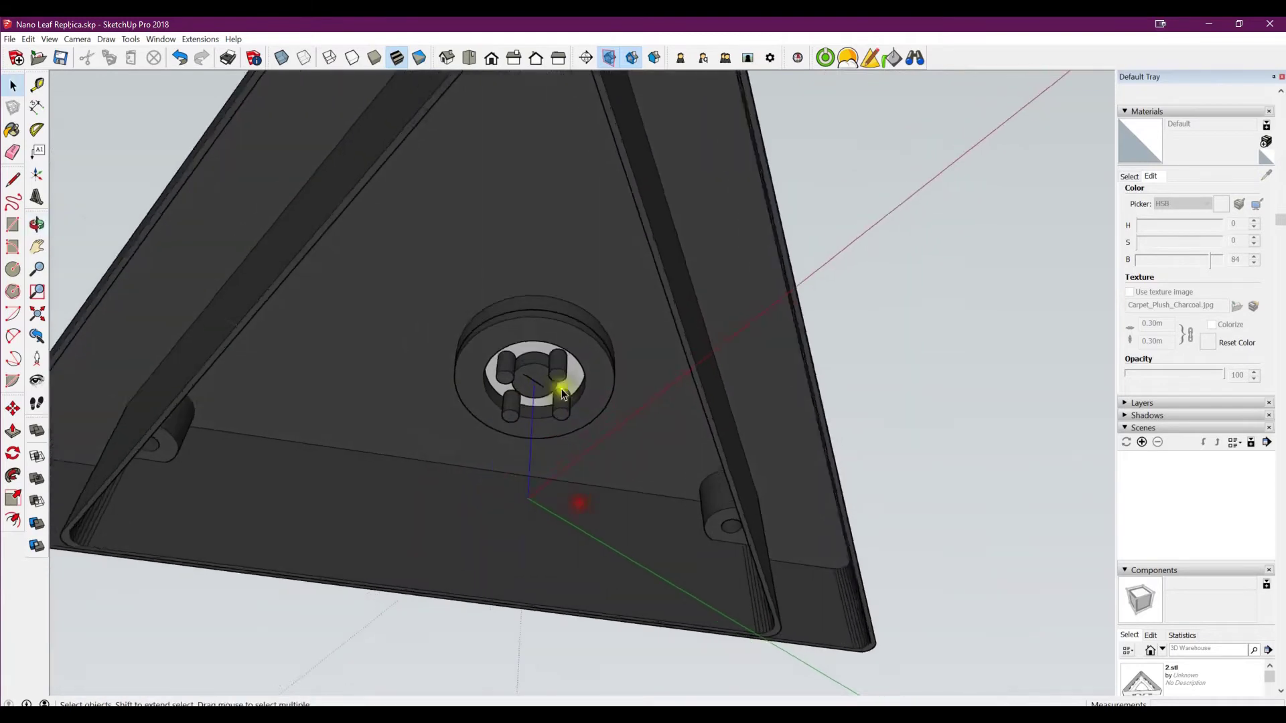
- Try to paint the group of four pins at the dark panel's central button with 0019_Crimson
click(532, 359)
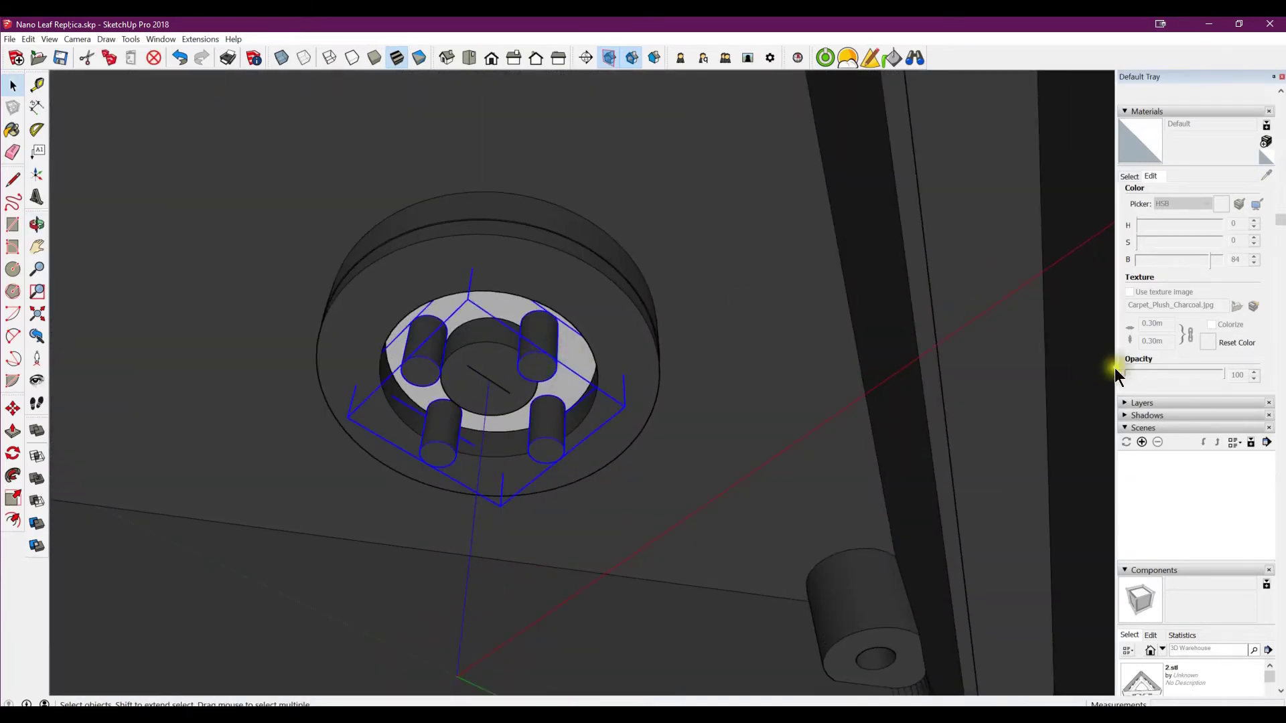
click(1129, 176)
scroll(1172, 299, up, 10)
click(1204, 299)
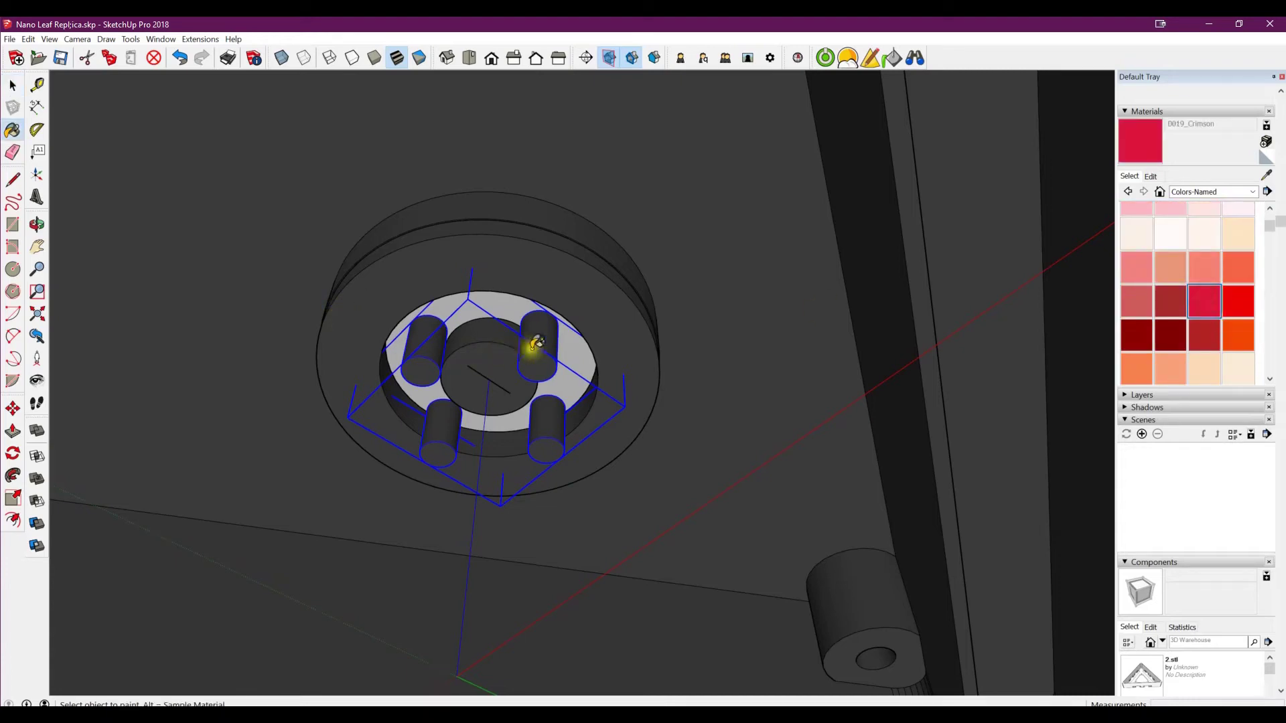
click(539, 345)
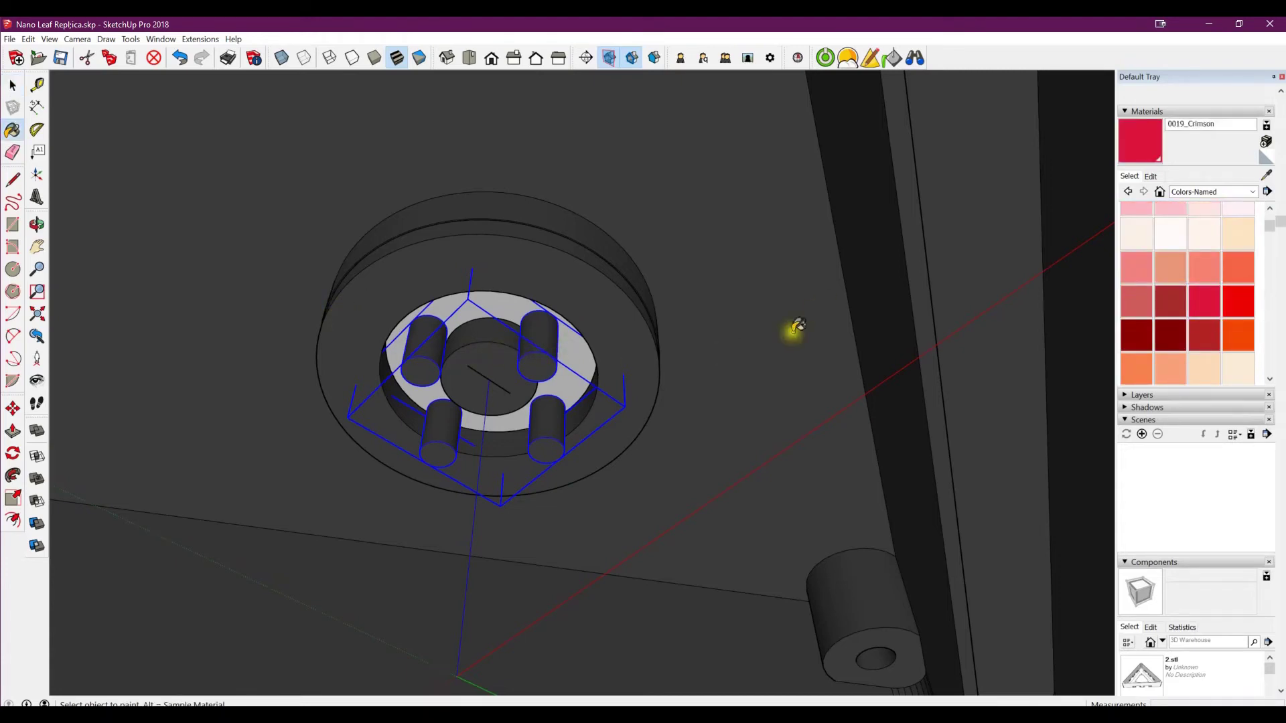
scroll(576, 328, down, 5)
key(space)
- Hide the group of four pins at the dark panel's central button
scroll(556, 353, up, 5)
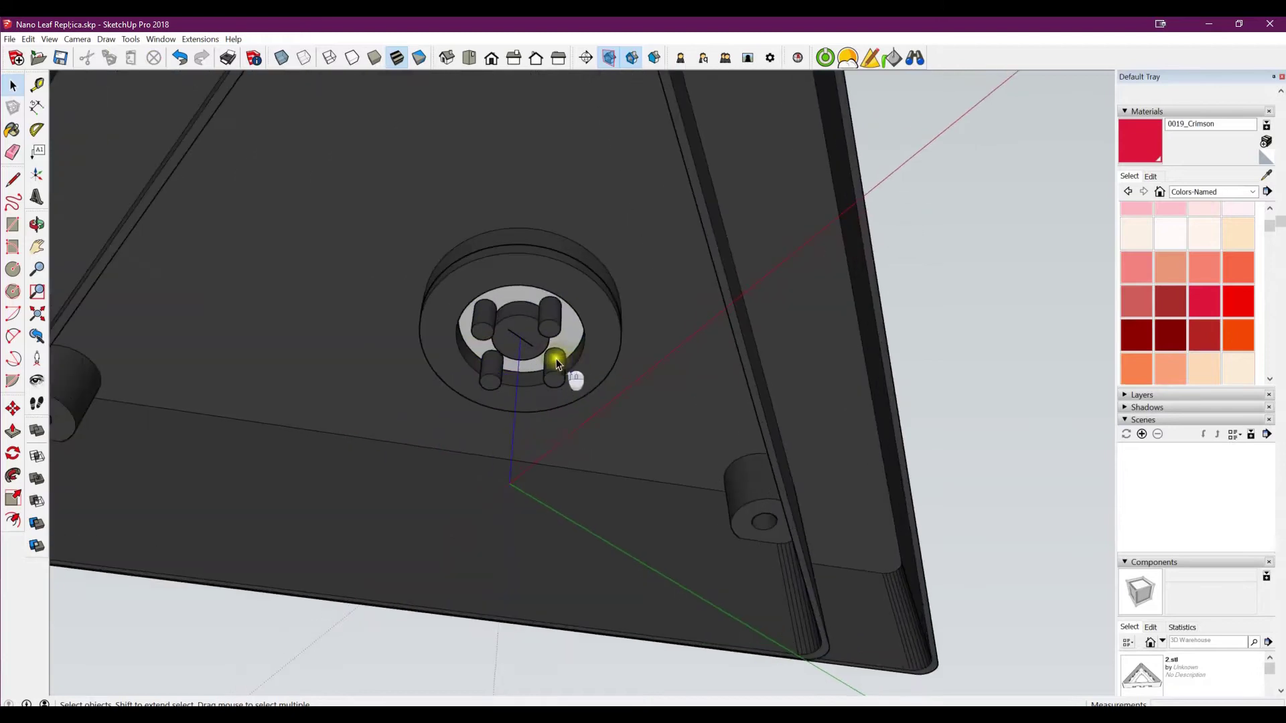
right_click(557, 309)
click(600, 349)
- Select the dark outer ring and button cap together and move them 150 along the red axis, away from the white frame
middle_drag(556, 329, 520, 333)
click(519, 332)
shift+click(505, 246)
middle_drag(488, 238, 515, 375)
scroll(516, 375, down, 2)
key(m)
click(517, 371)
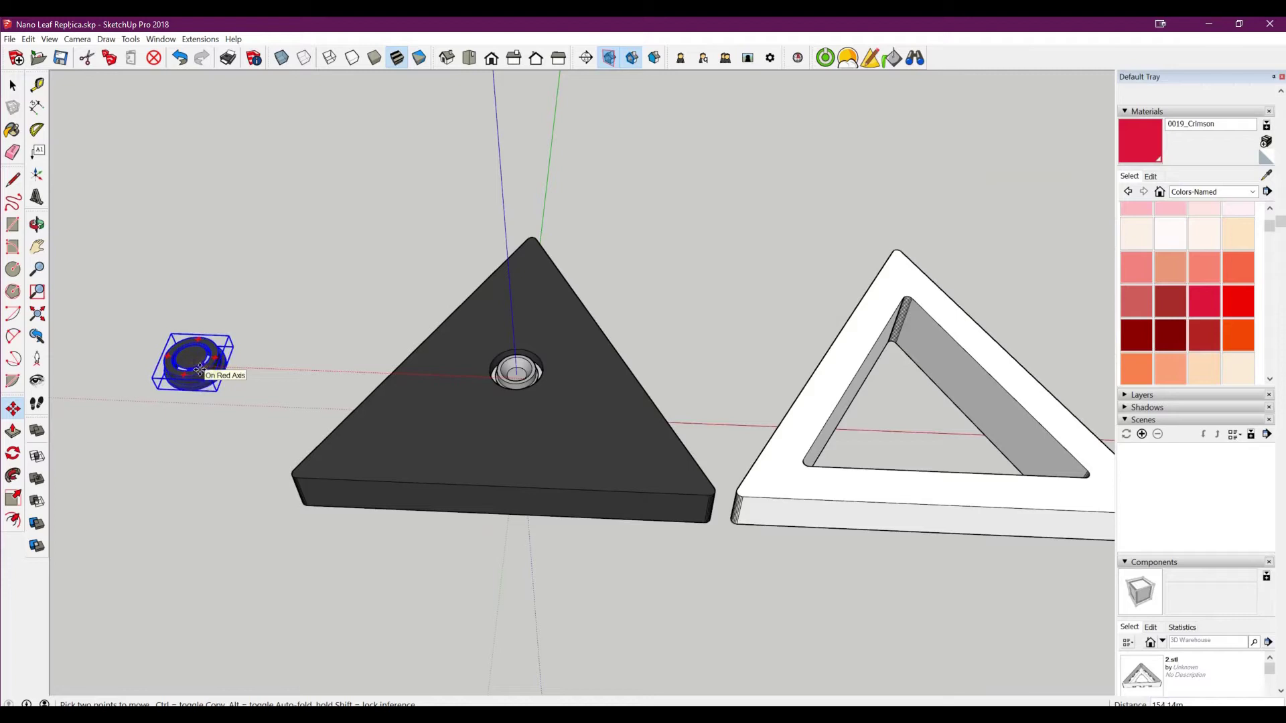
click(199, 370)
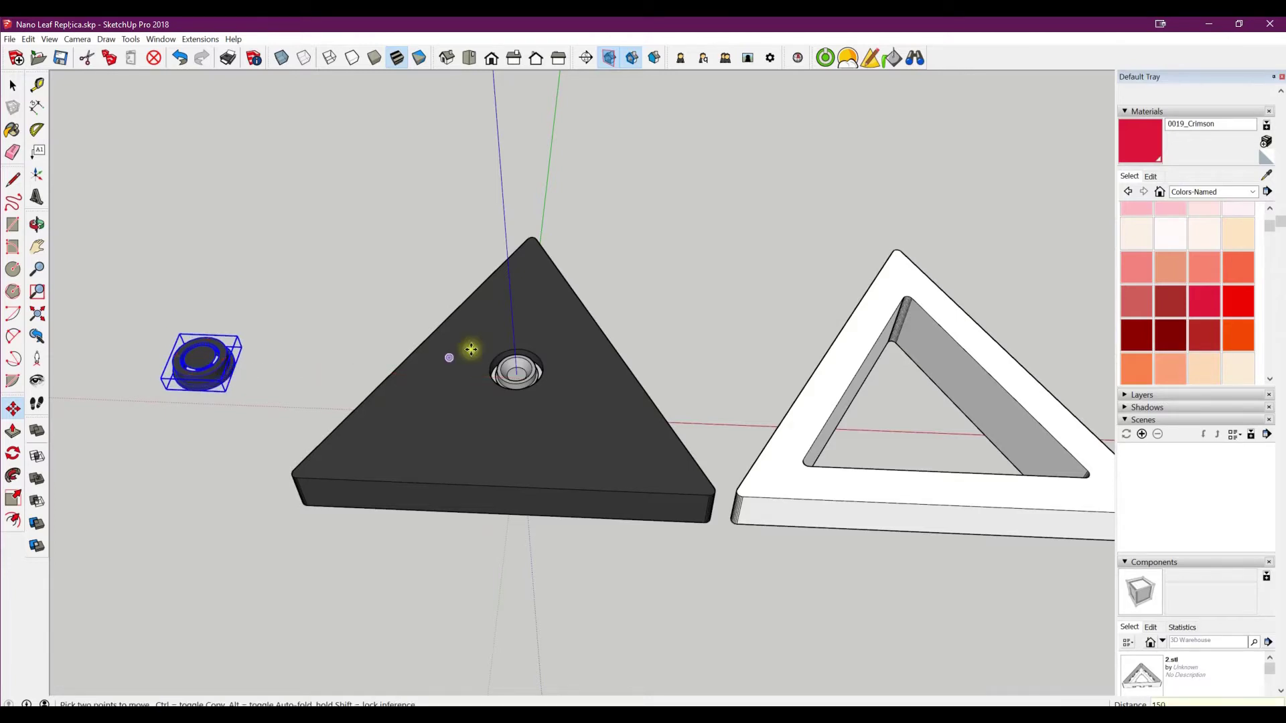
- Move the light-coloured inner ring 100 along the red axis, out of the dark panel's central hole toward the dark ring
scroll(513, 377, up, 3)
key(space)
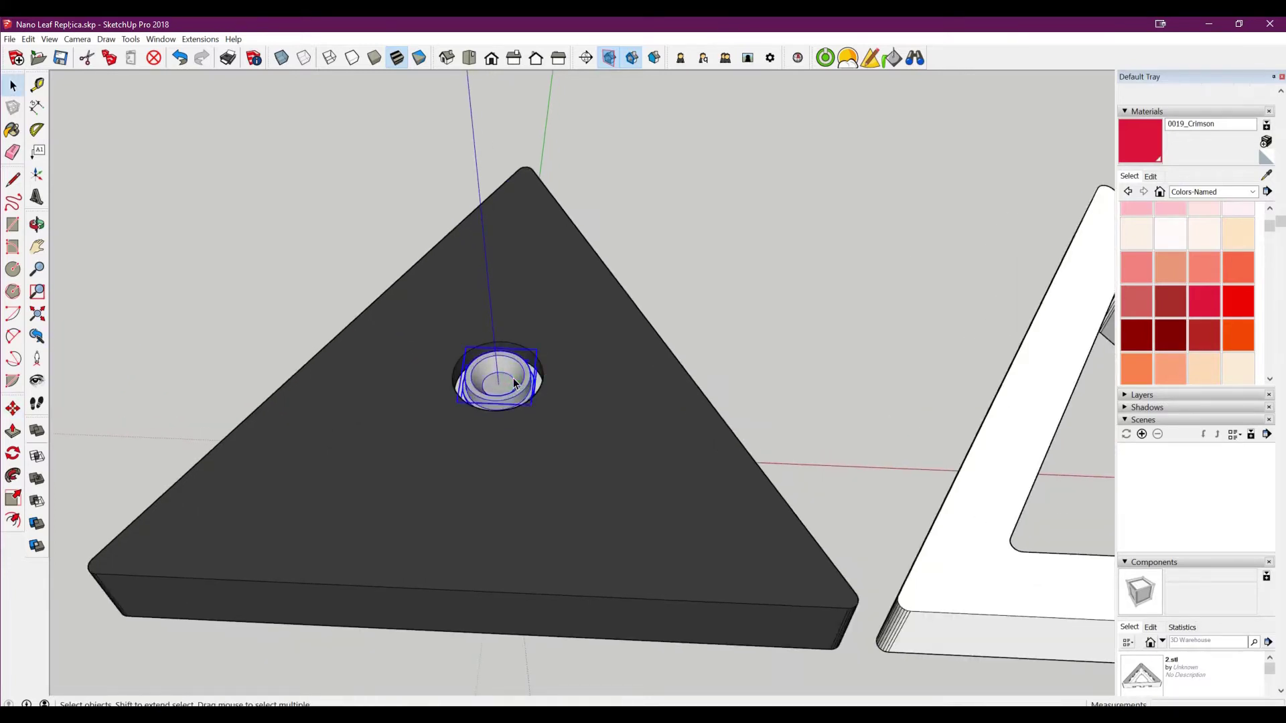
key(m)
click(512, 385)
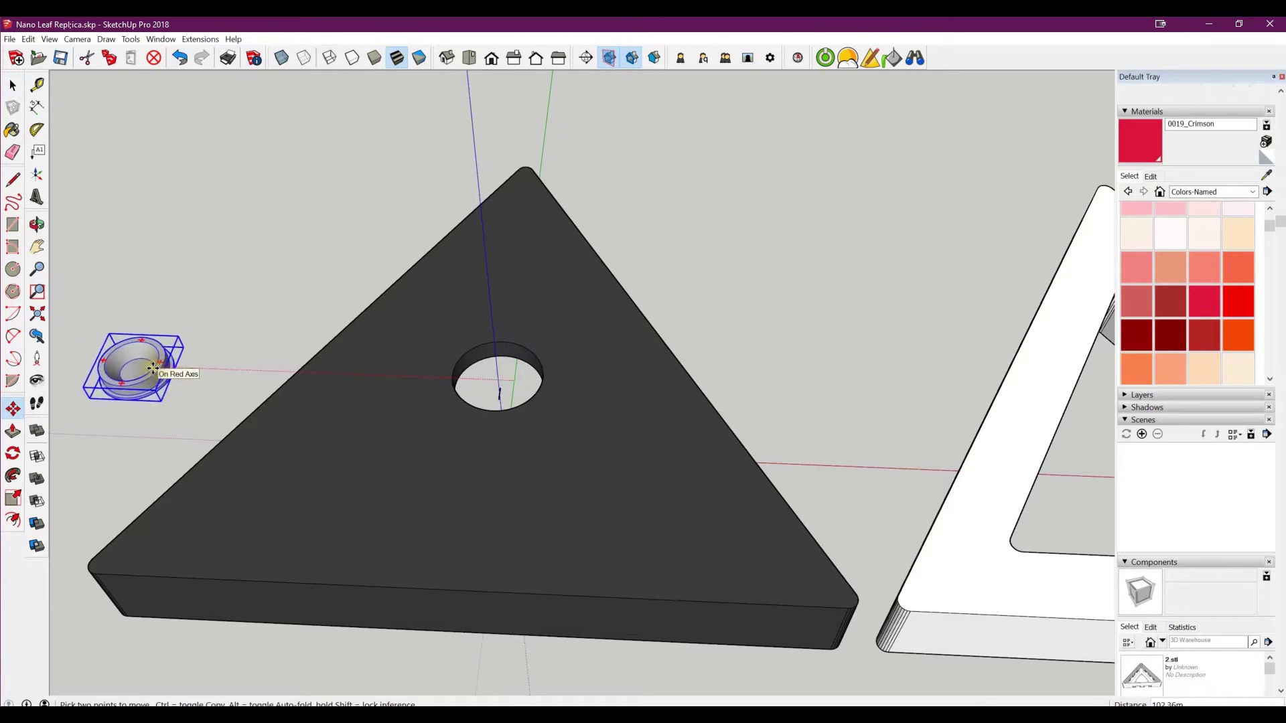
text(100)
key(Return)
scroll(608, 367, down, 3)
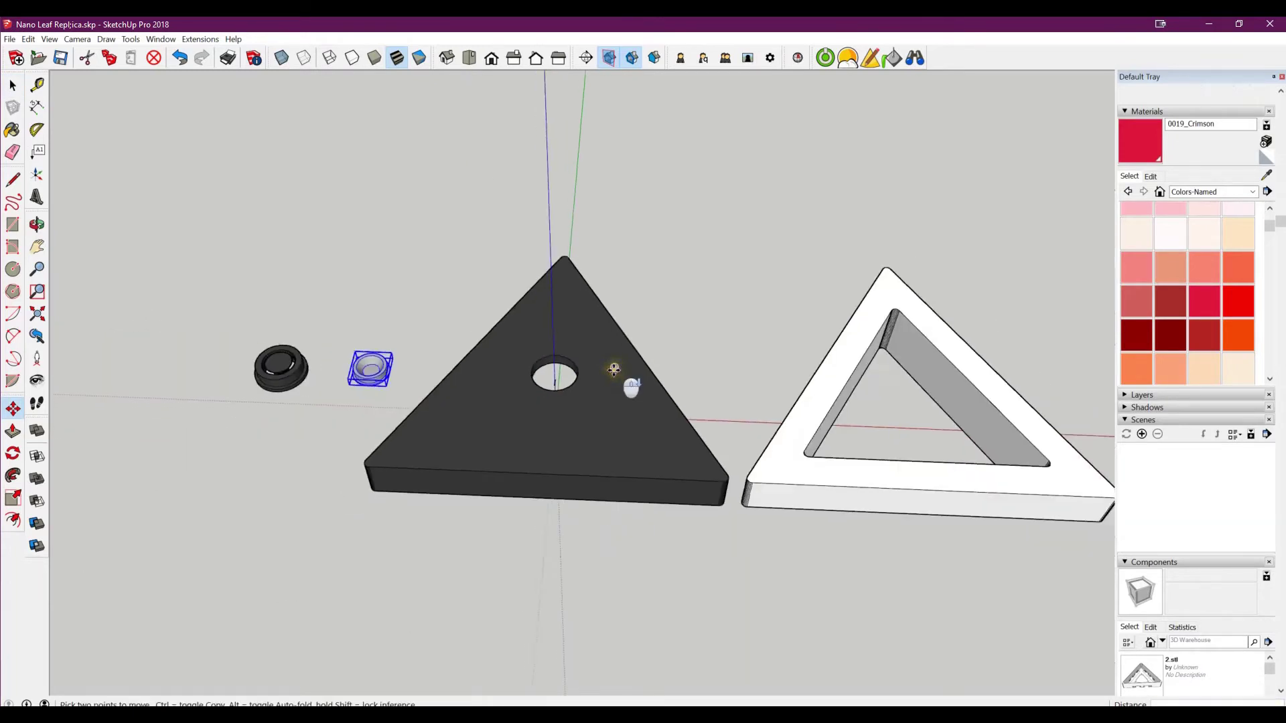
scroll(155, 382, up, 5)
scroll(329, 350, up, 1)
scroll(577, 383, up, 2)
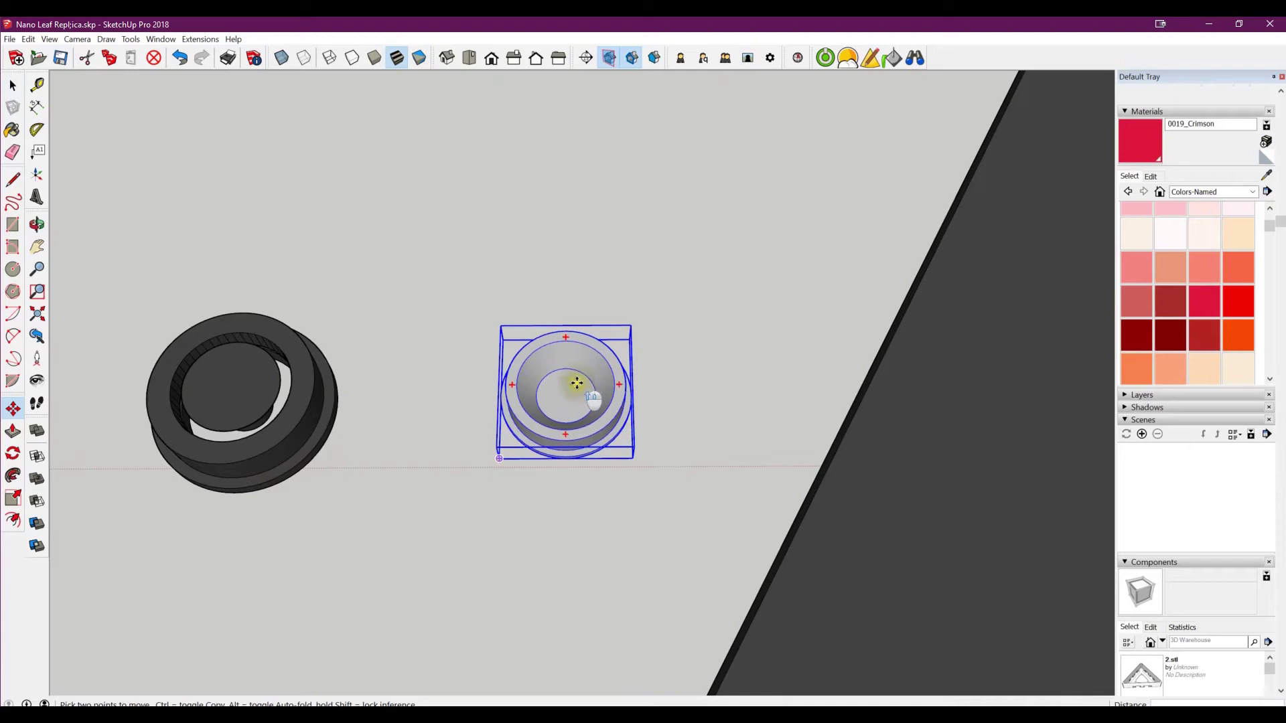
- Examine the separated light-coloured inner ring from above and at an angle, beside the dark outer ring and button cap
middle_drag(576, 427, 637, 421)
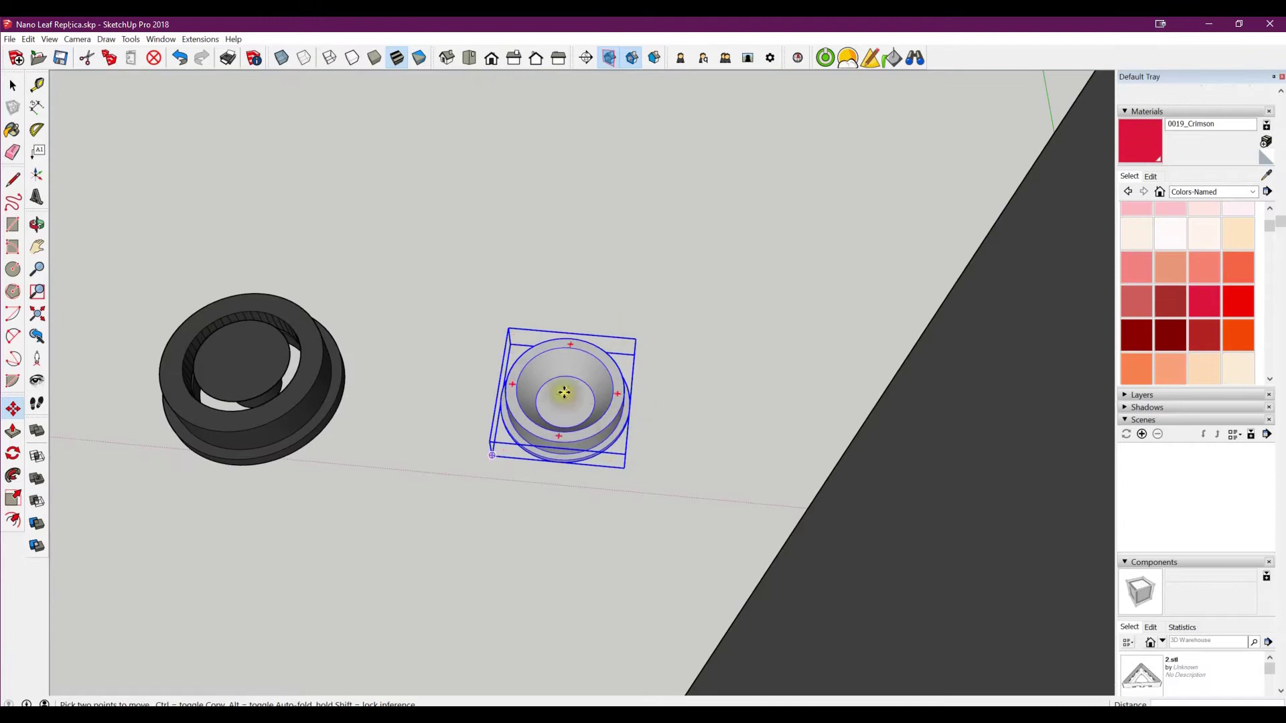
key(F2)
scroll(576, 395, up, 3)
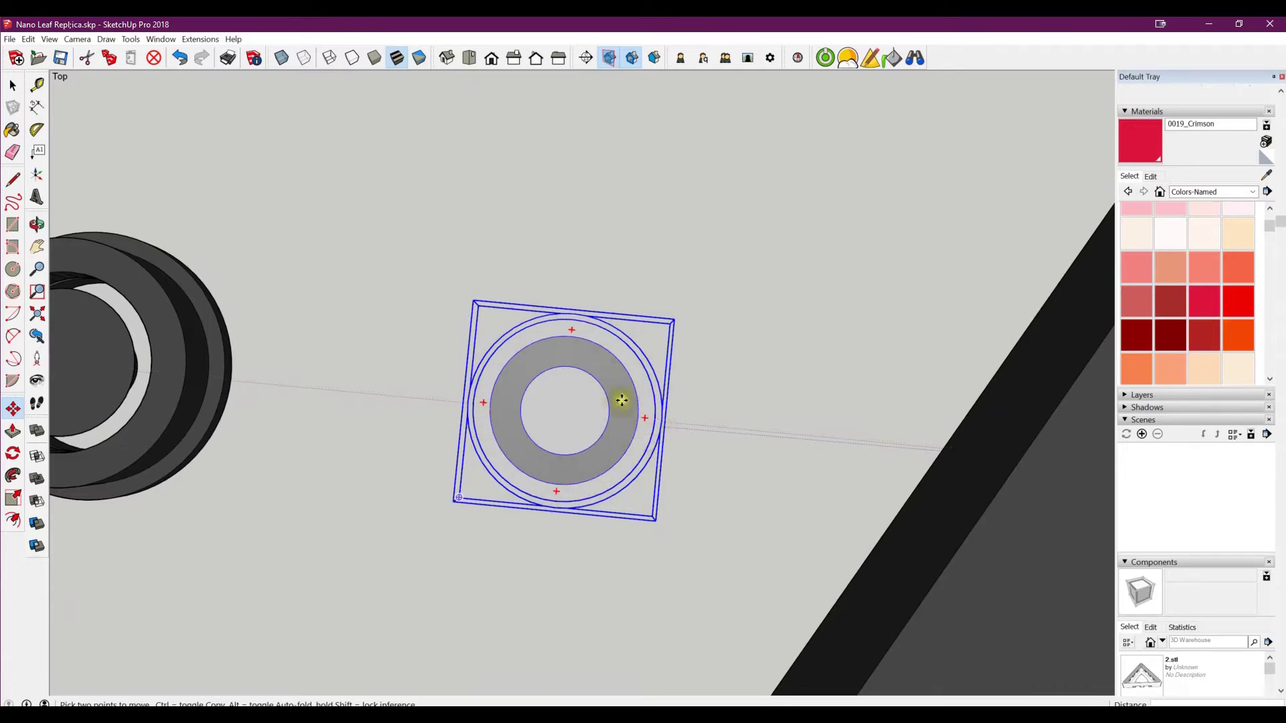
scroll(661, 417, down, 3)
middle_drag(729, 382, 673, 404)
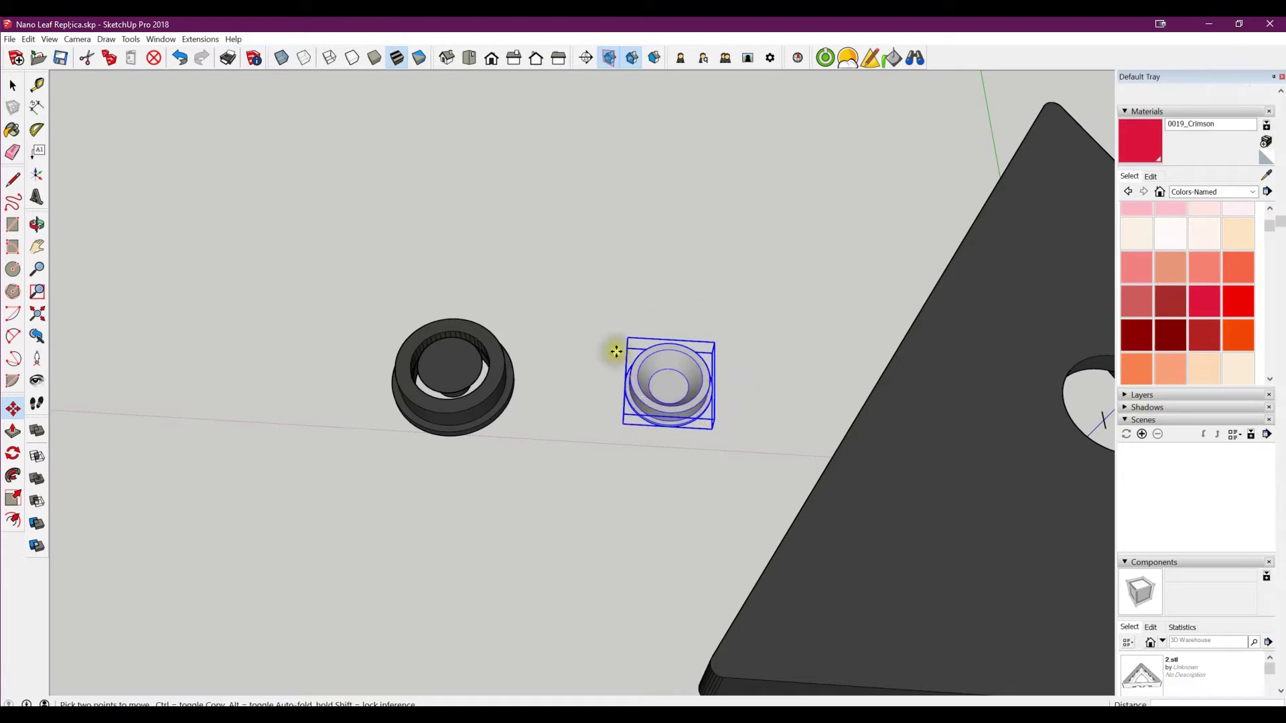
middle_drag(717, 399, 717, 373)
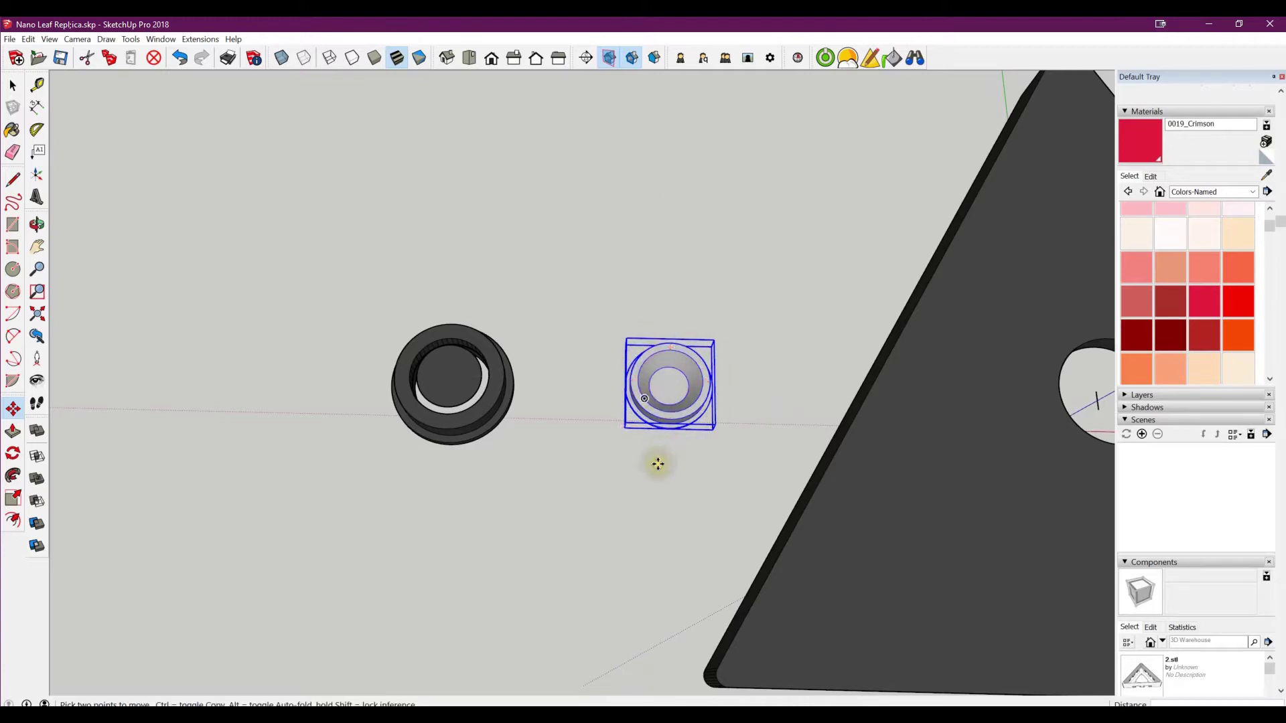
middle_drag(661, 464, 655, 412)
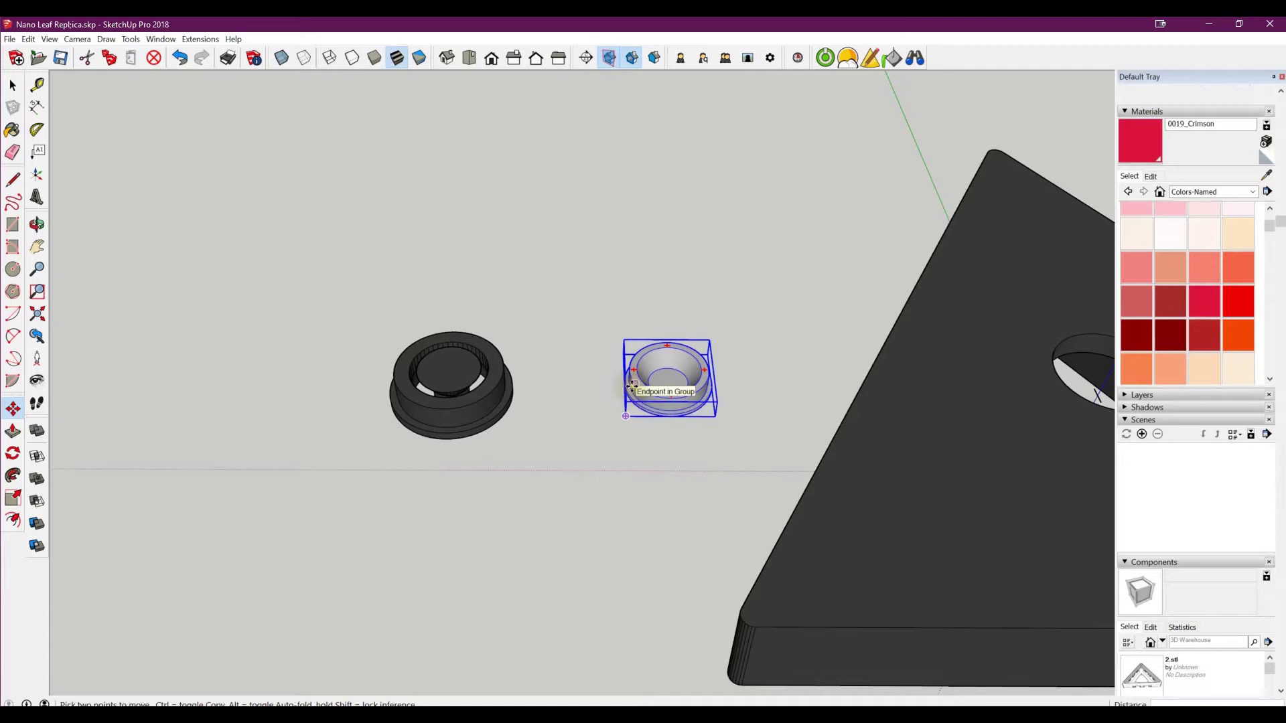
middle_drag(641, 381, 644, 460)
middle_drag(590, 399, 620, 397)
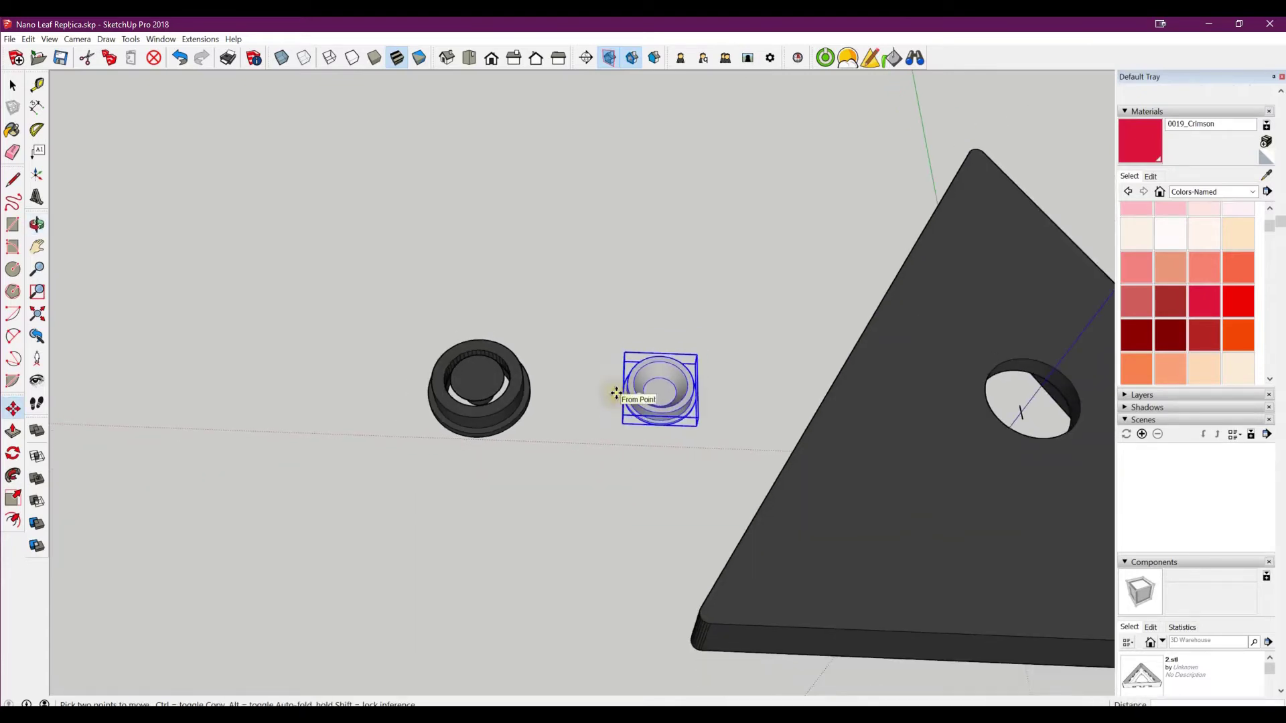
click(552, 417)
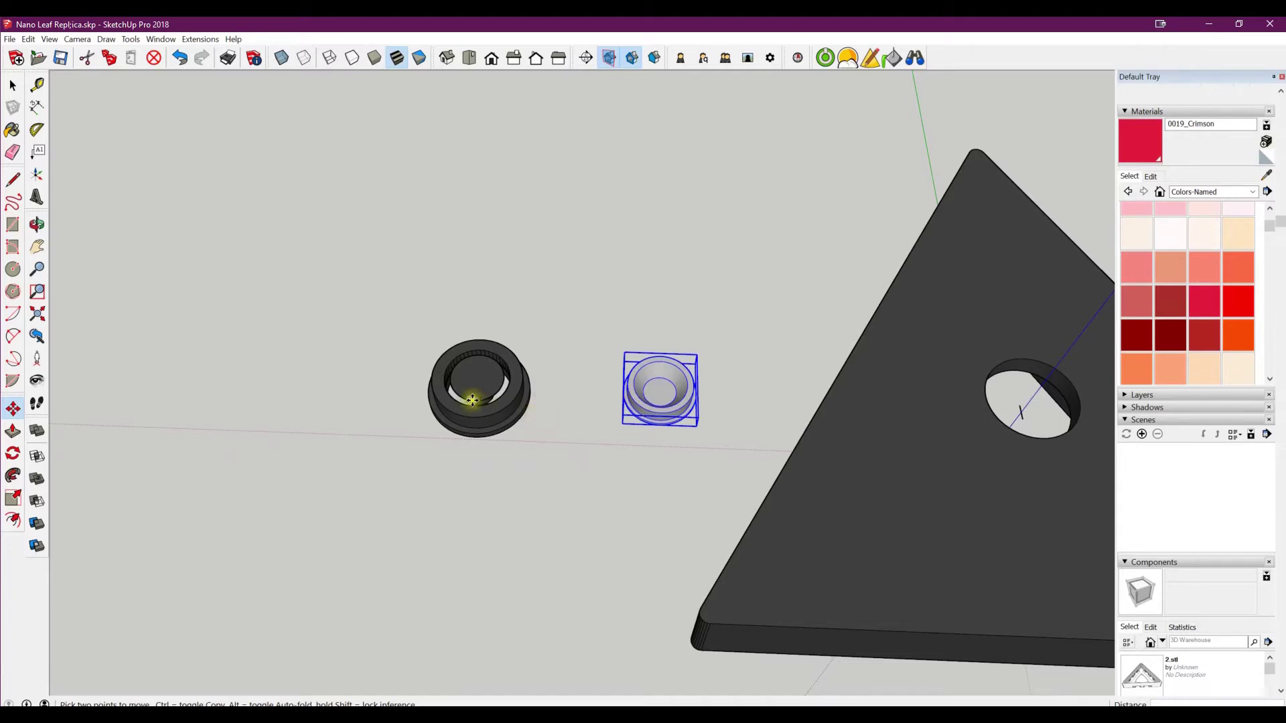
- Inspect the dark outer ring and button cap from above and below, including the cap's stem and the gap around it
middle_drag(472, 399, 596, 214)
scroll(499, 341, up, 3)
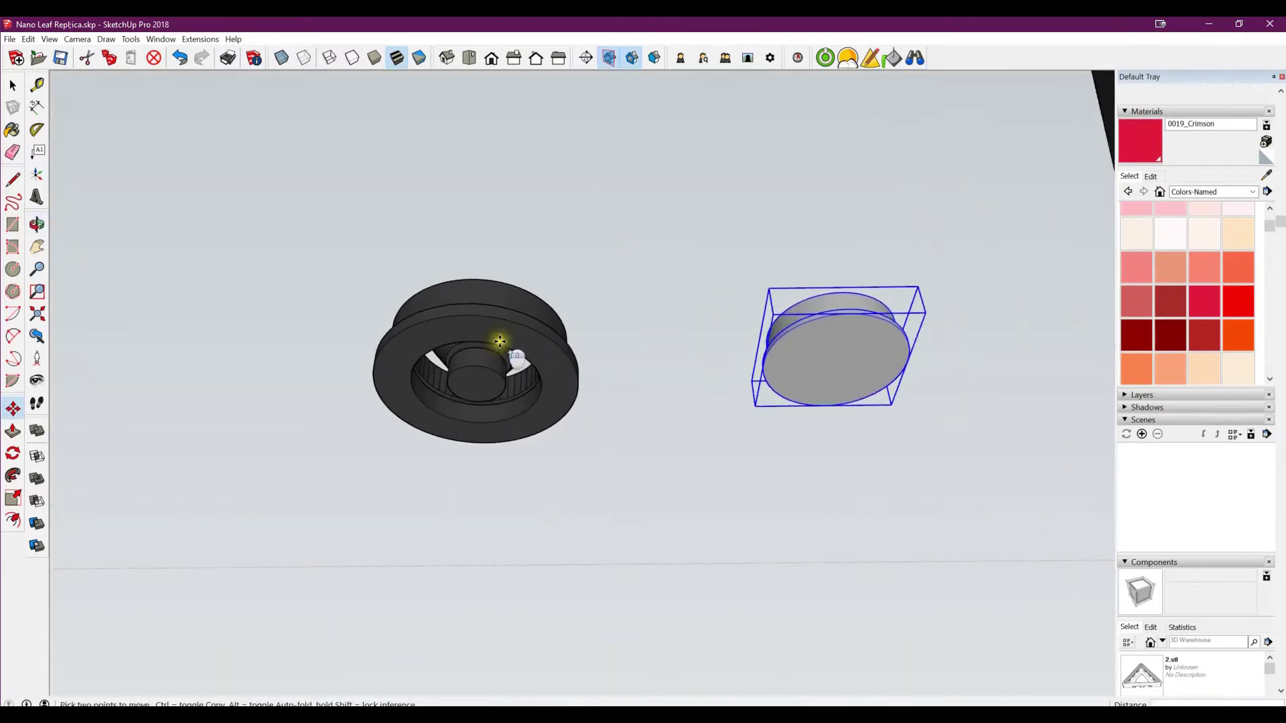
scroll(499, 342, up, 5)
middle_drag(478, 333, 631, 525)
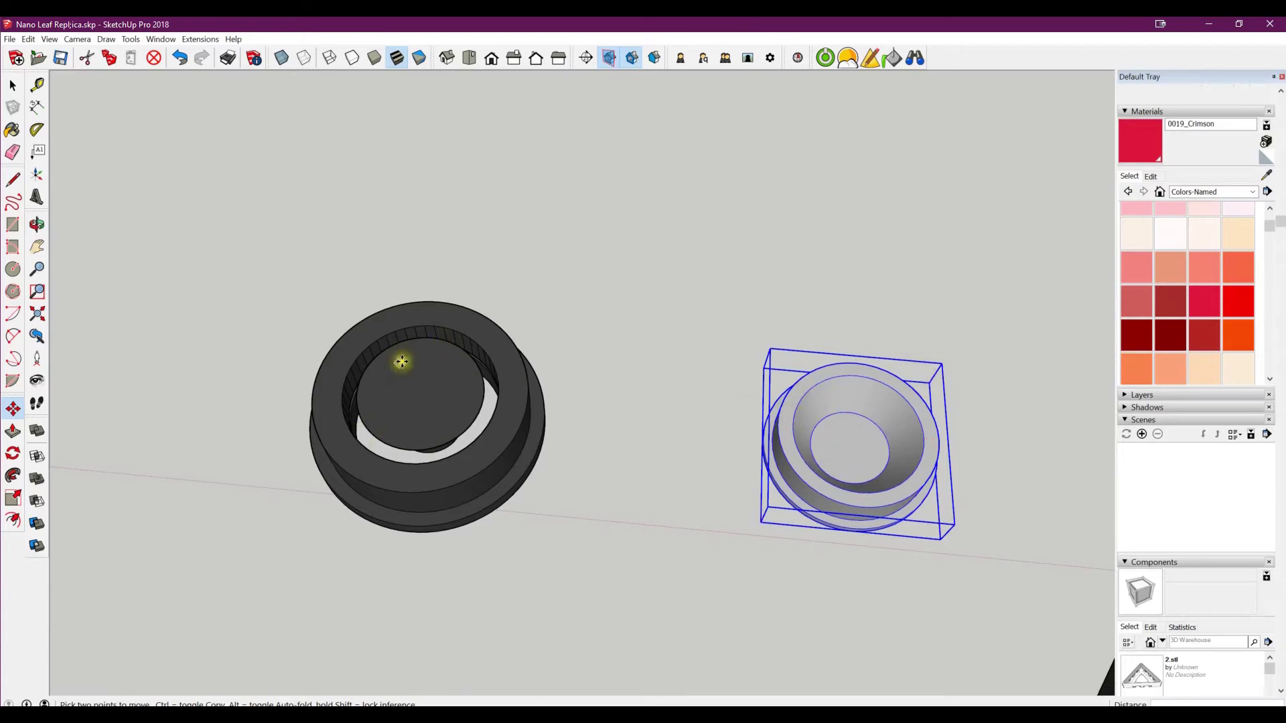
middle_drag(430, 516, 288, 488)
scroll(367, 394, up, 5)
scroll(363, 420, up, 2)
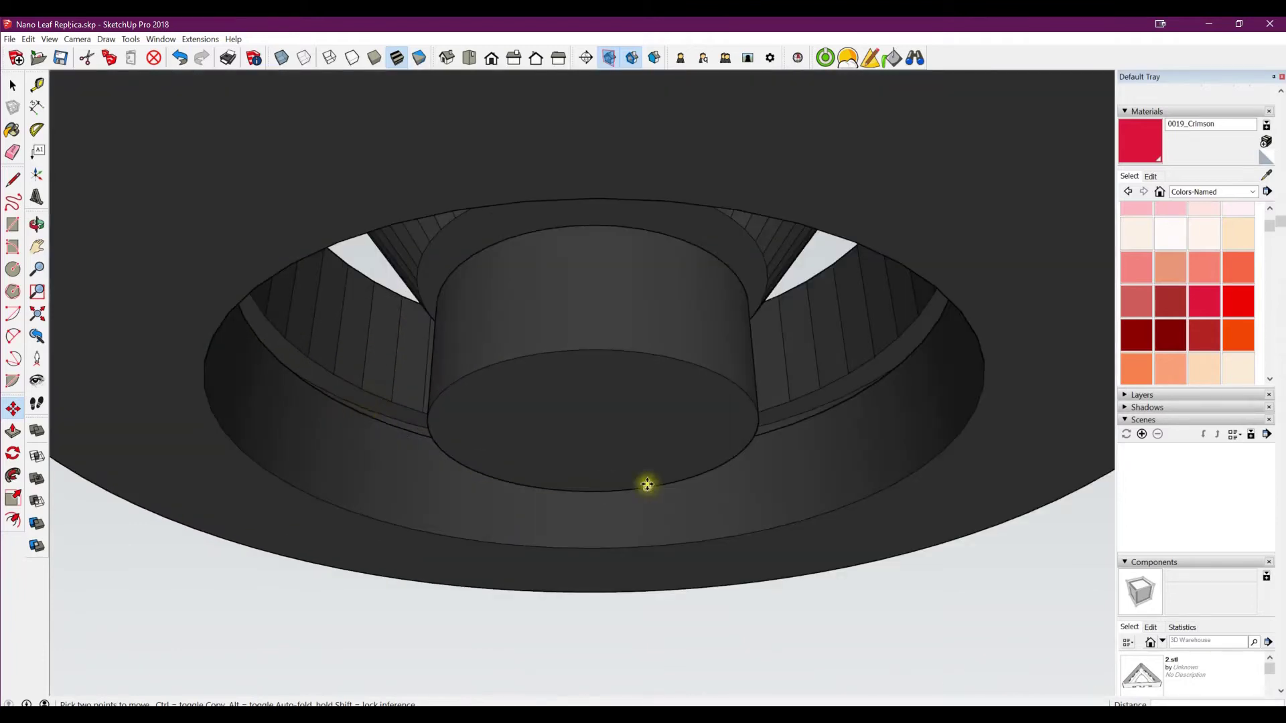
scroll(592, 223, down, 3)
scroll(479, 402, down, 4)
scroll(405, 431, down, 3)
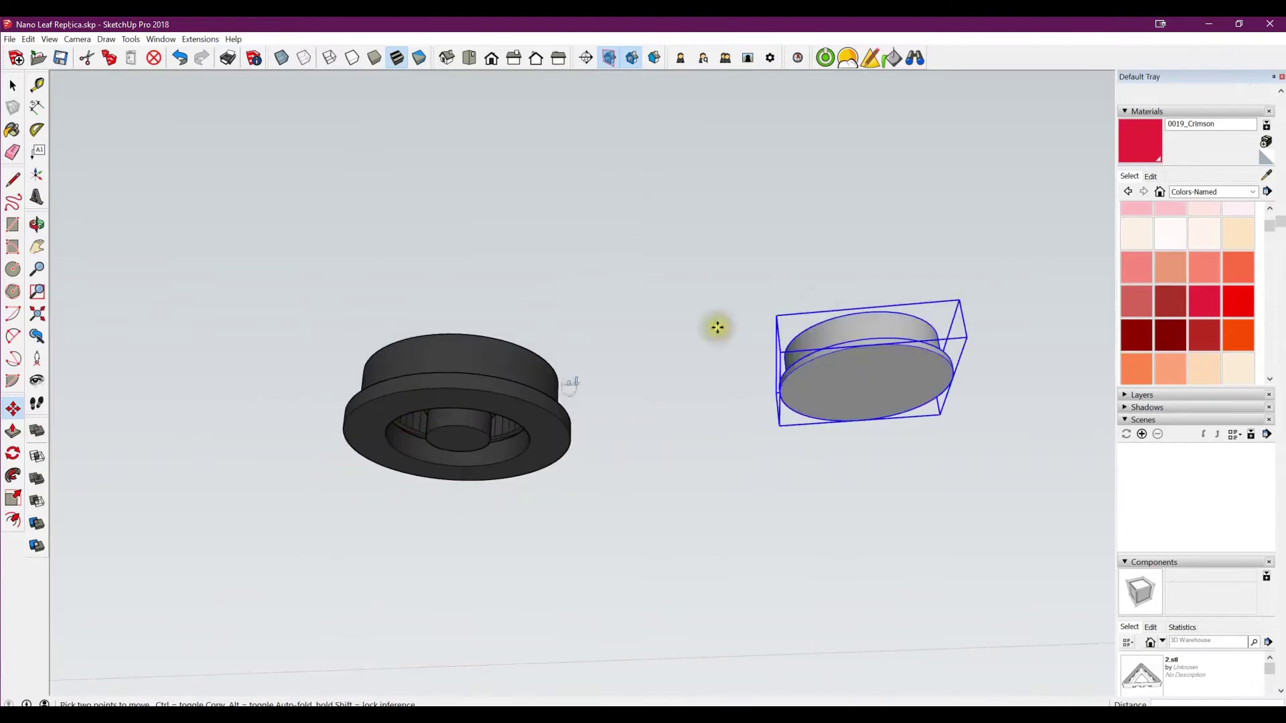
middle_drag(818, 299, 502, 149)
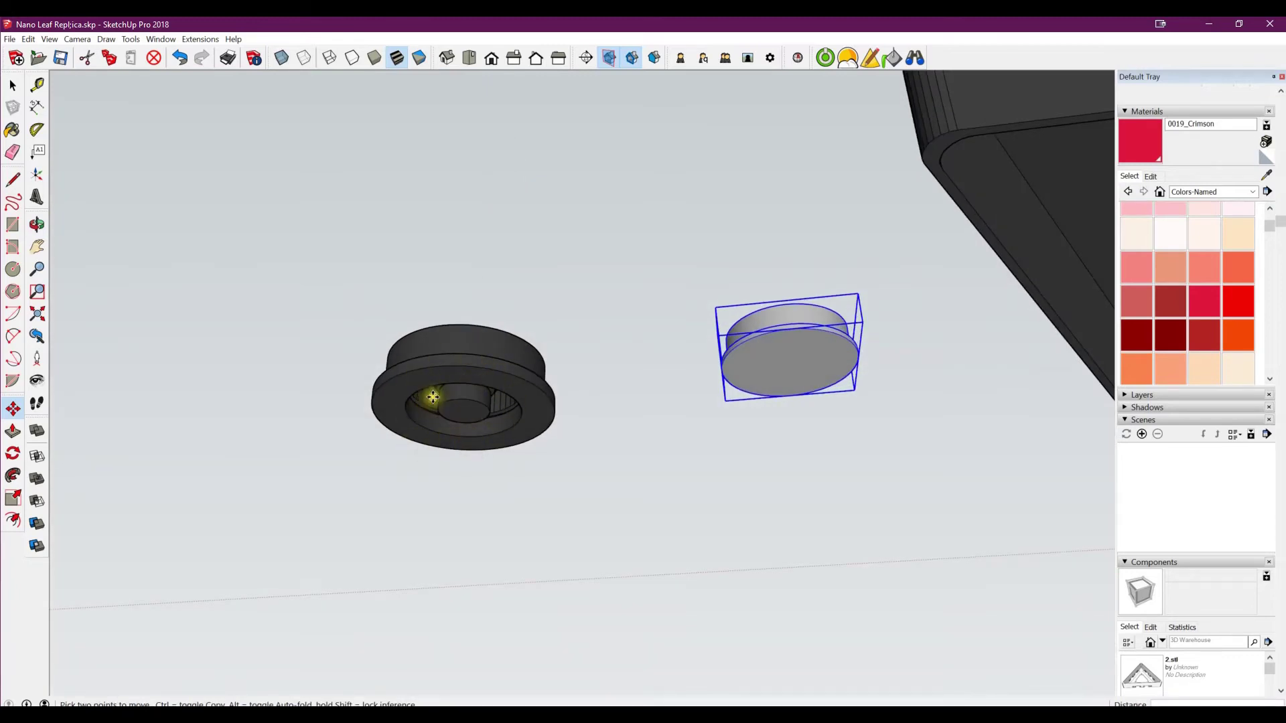
middle_drag(440, 382, 451, 422)
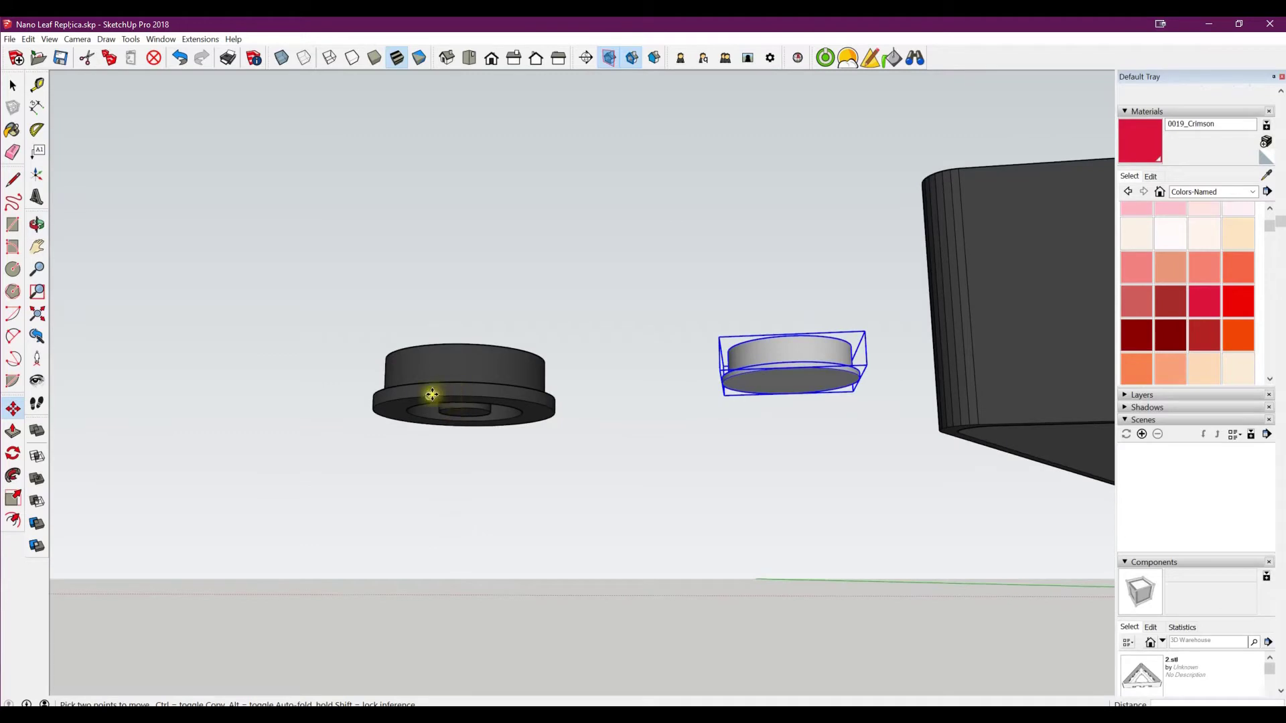
middle_drag(444, 318, 439, 399)
scroll(429, 385, up, 5)
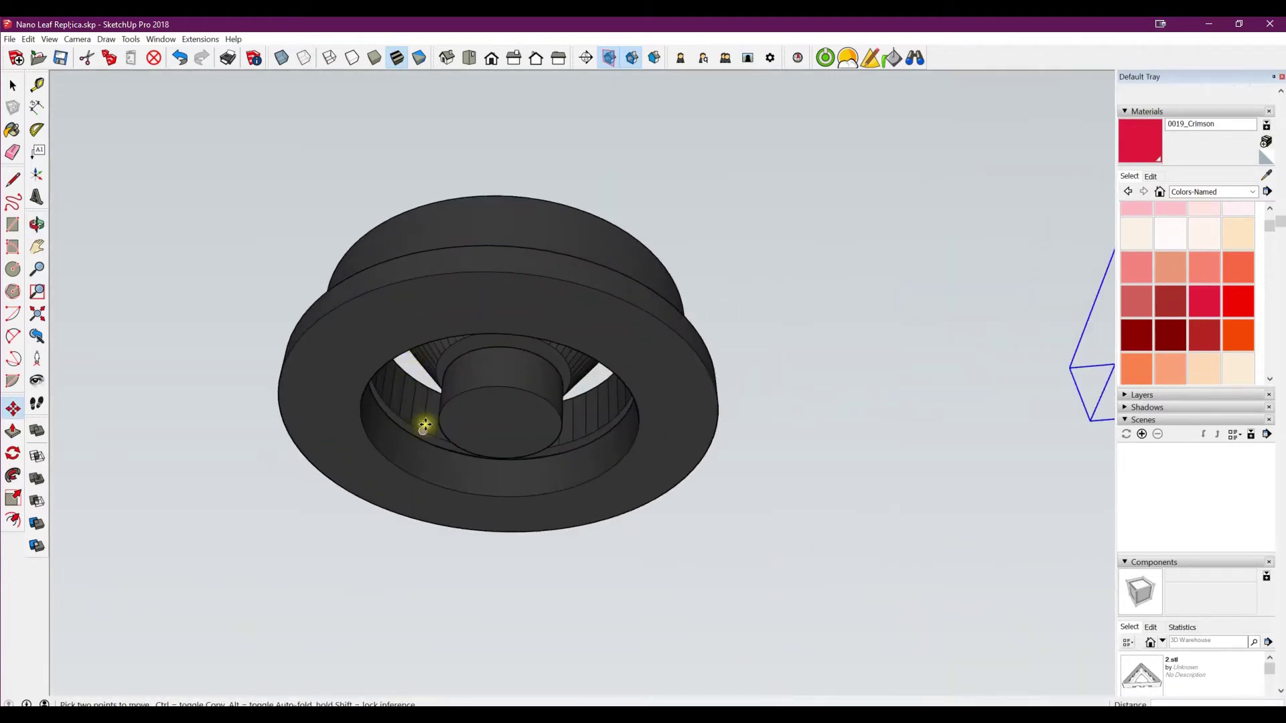
- Move the light-coloured inner ring along the red axis into the dark outer ring, around the button cap's stem
scroll(558, 409, down, 5)
click(995, 333)
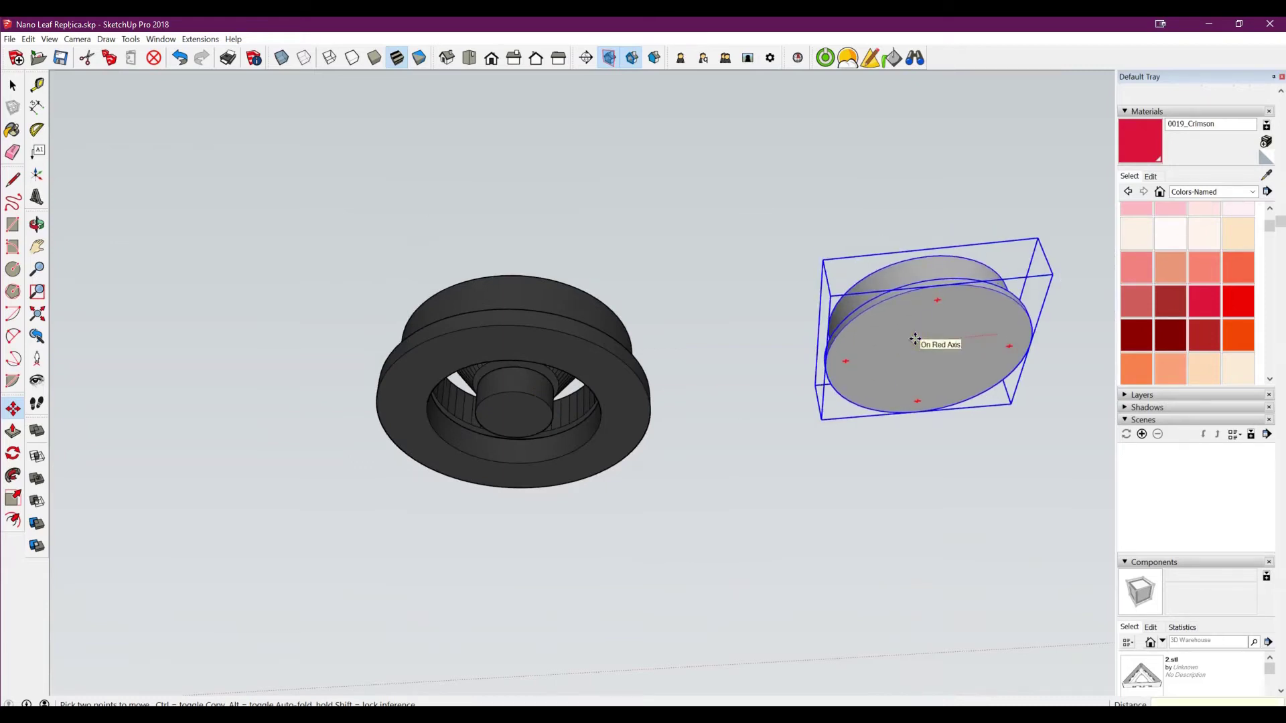
key(Return)
- Inspect the assembled button from below and above, checking how the light-coloured ring sits between the outer ring and cap
middle_drag(901, 359, 502, 259)
scroll(468, 373, up, 5)
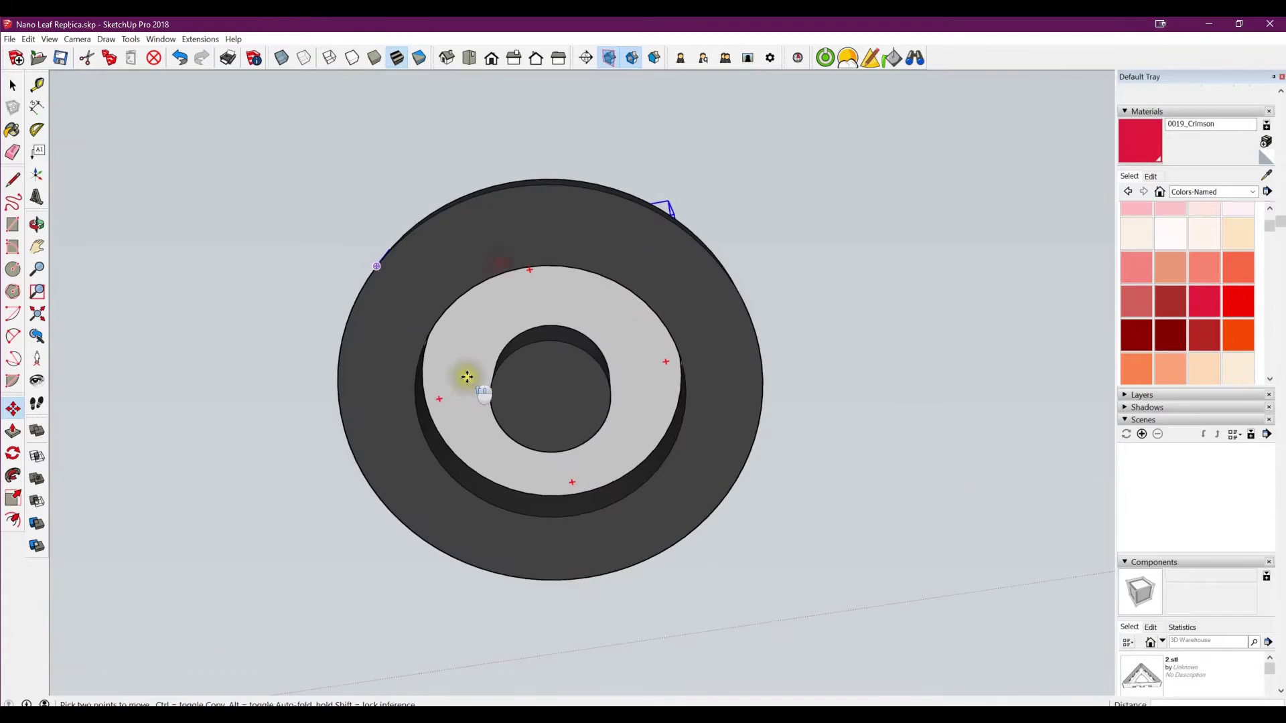
middle_drag(456, 365, 454, 252)
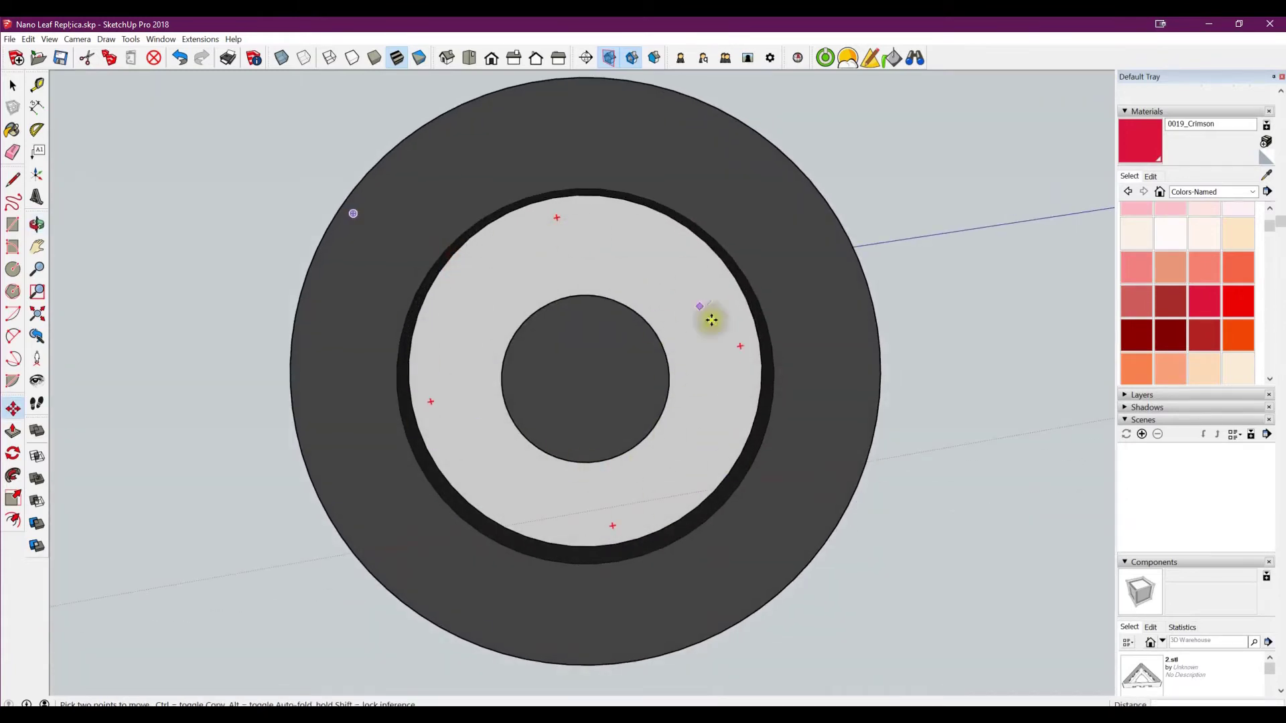
middle_drag(637, 249, 663, 478)
middle_drag(675, 275, 630, 371)
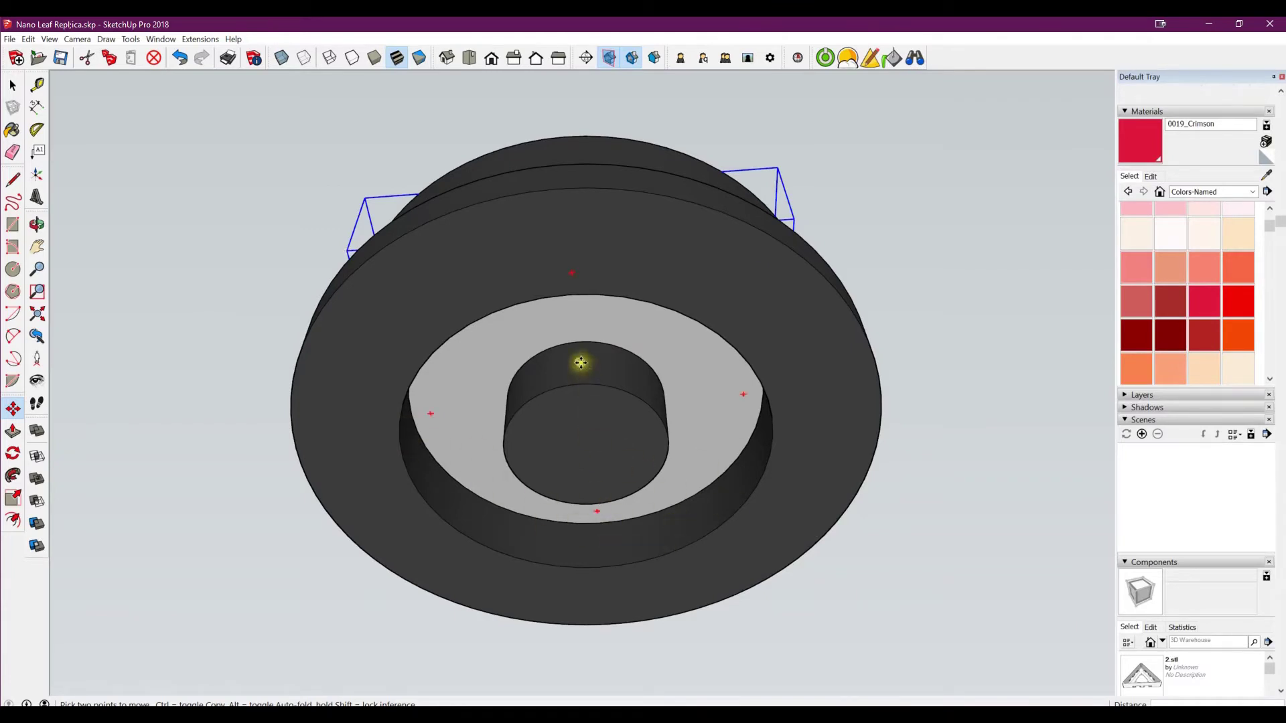
key(6)
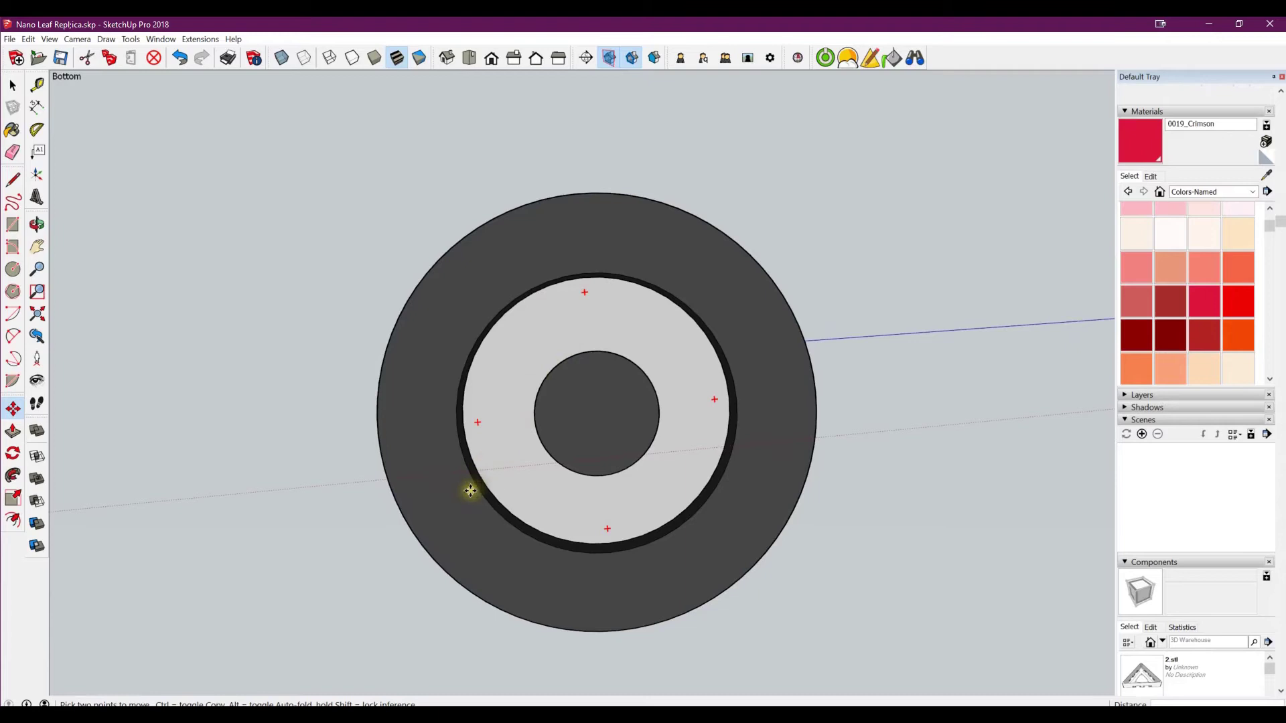
middle_drag(637, 255, 666, 560)
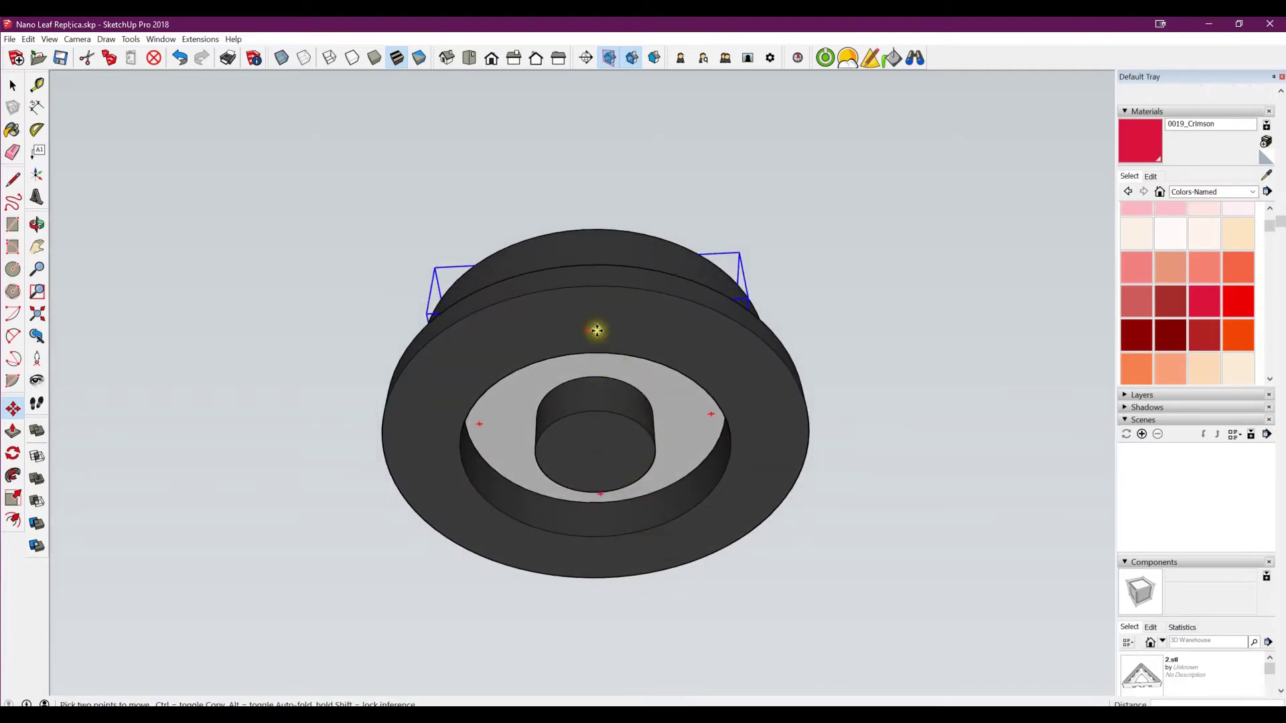
middle_drag(594, 330, 634, 386)
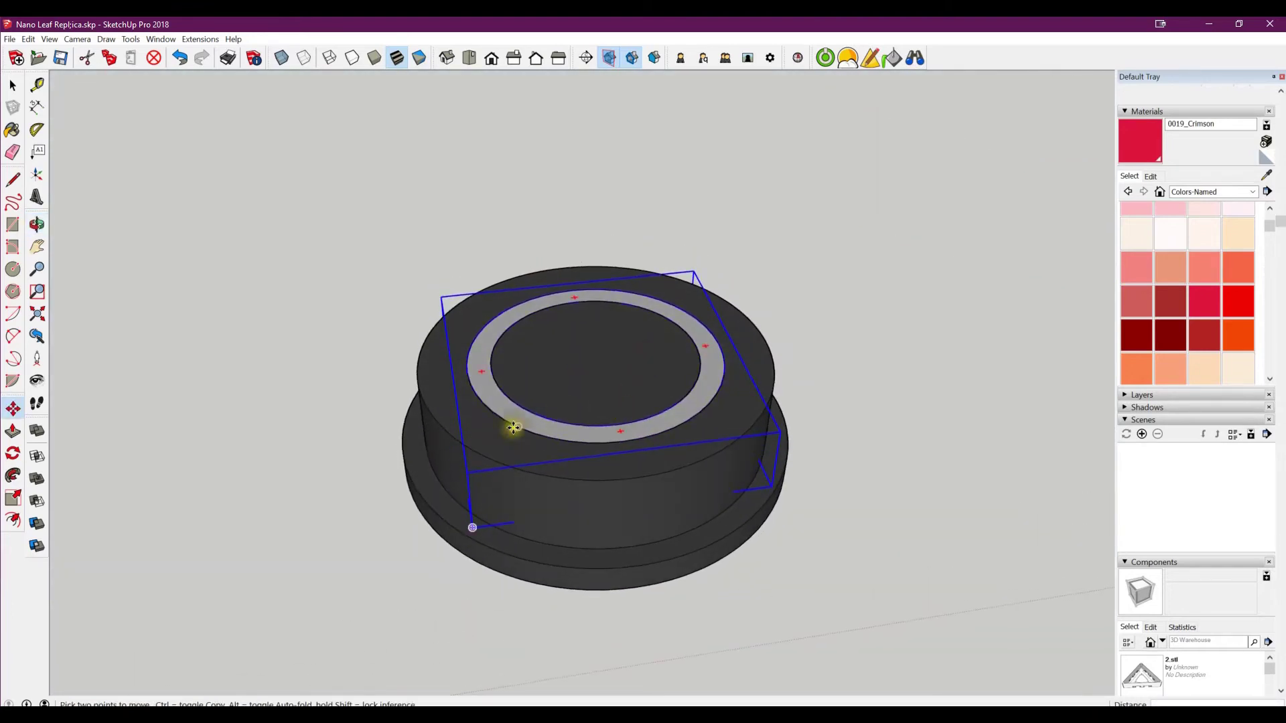
middle_drag(512, 438, 607, 241)
middle_drag(649, 442, 617, 264)
scroll(608, 372, up, 3)
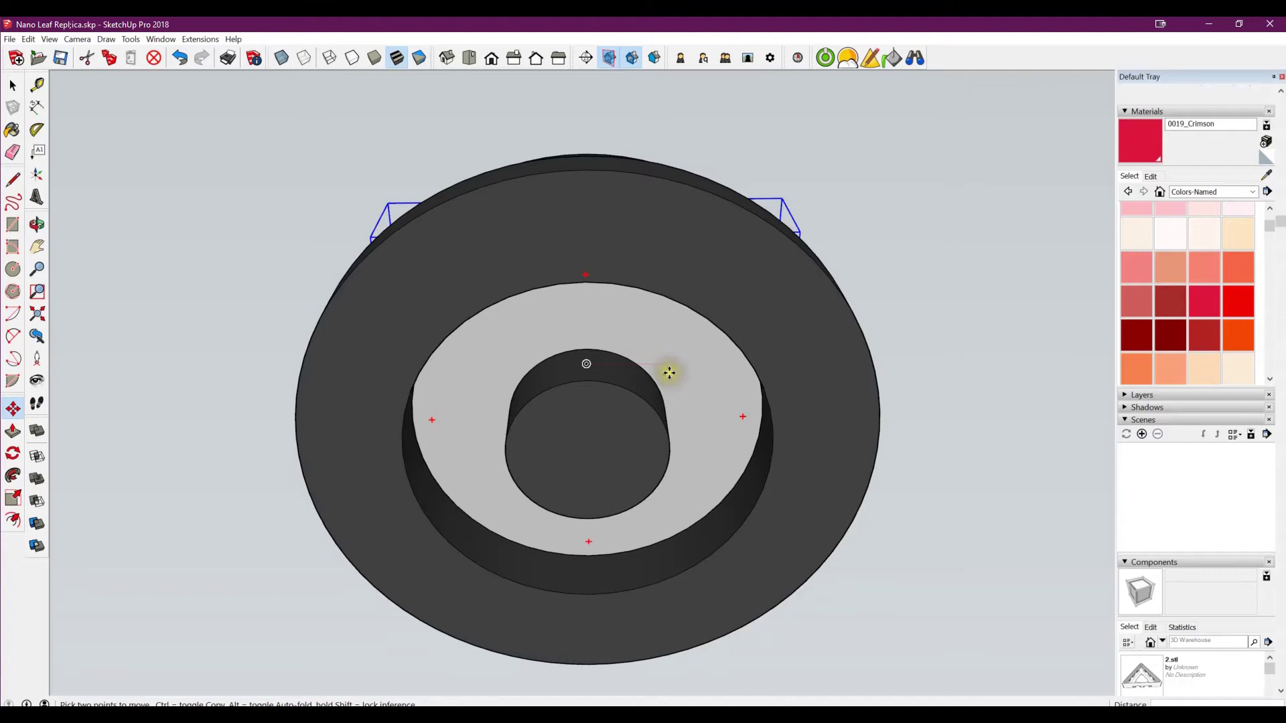
click(655, 319)
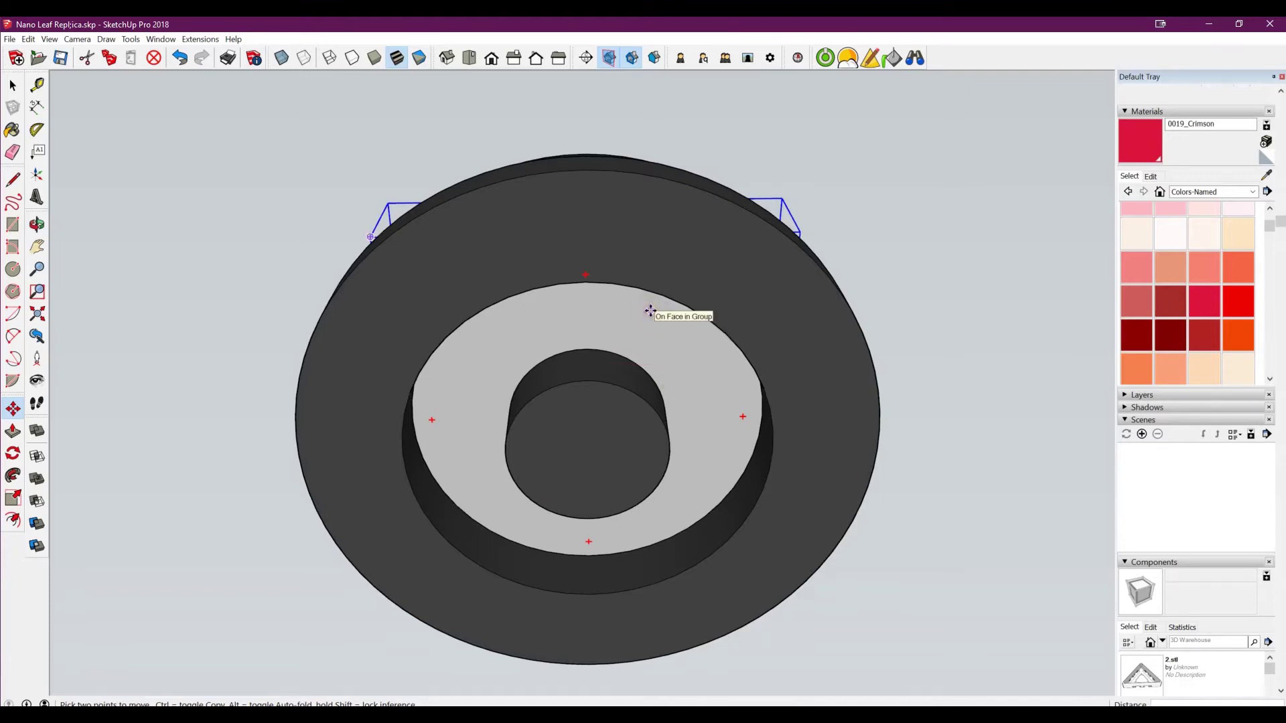
middle_drag(648, 247, 666, 626)
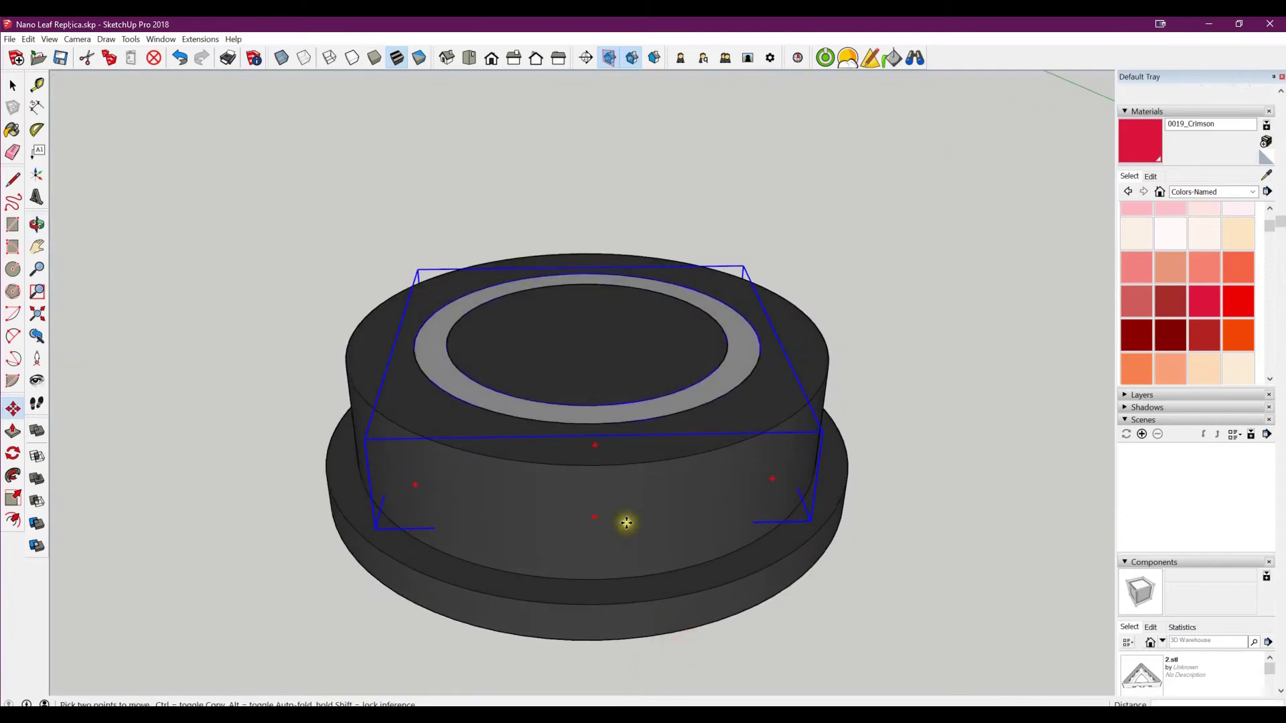
middle_drag(610, 553, 625, 295)
middle_drag(531, 347, 506, 297)
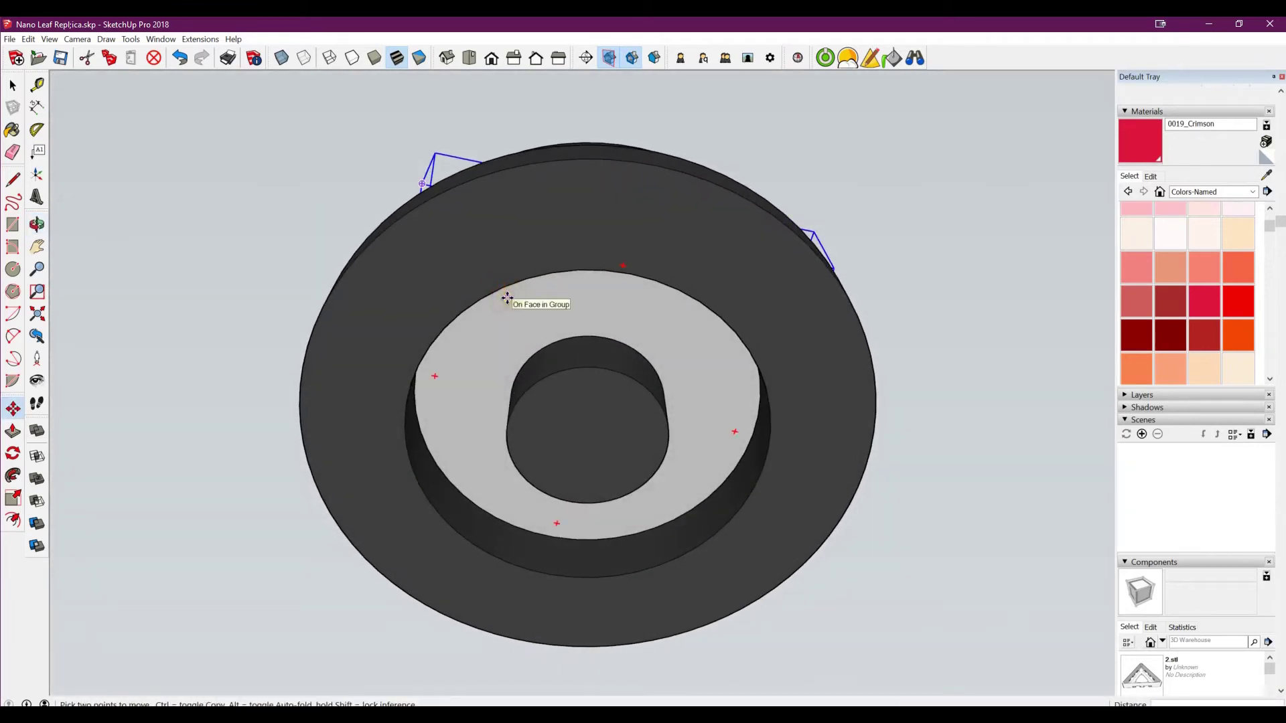
click(522, 320)
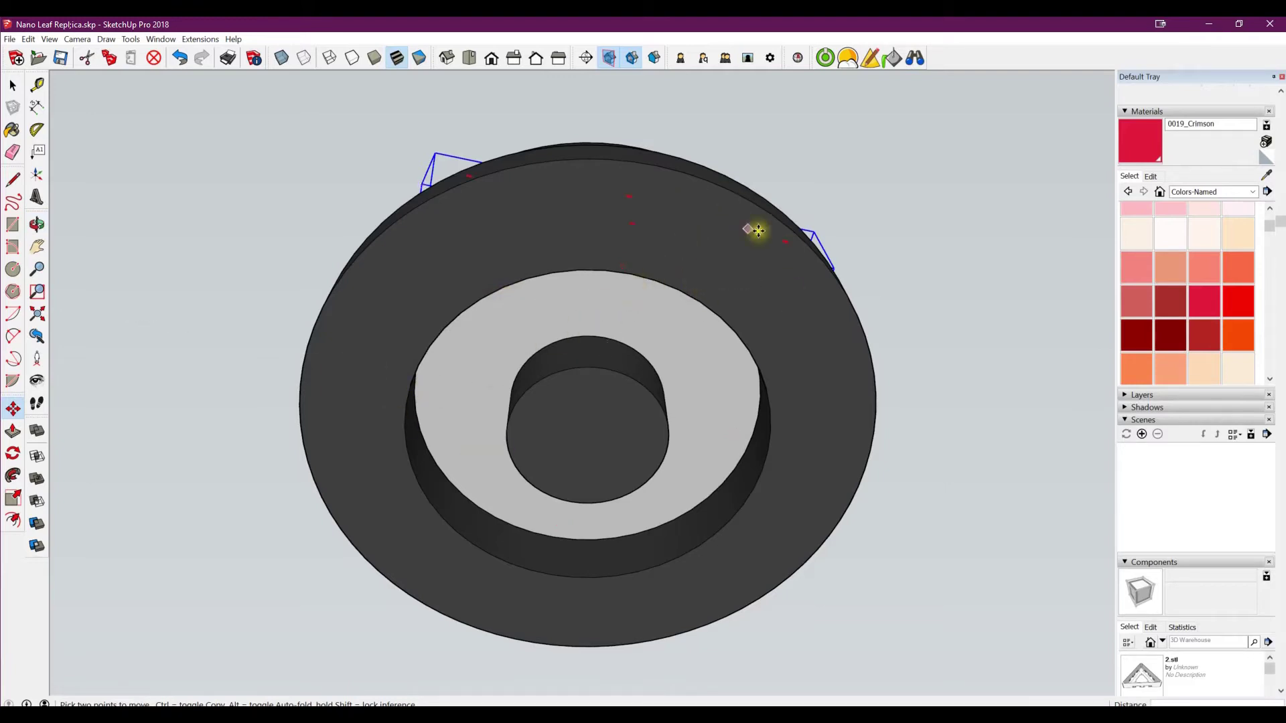
middle_drag(712, 207, 534, 501)
scroll(537, 392, down, 3)
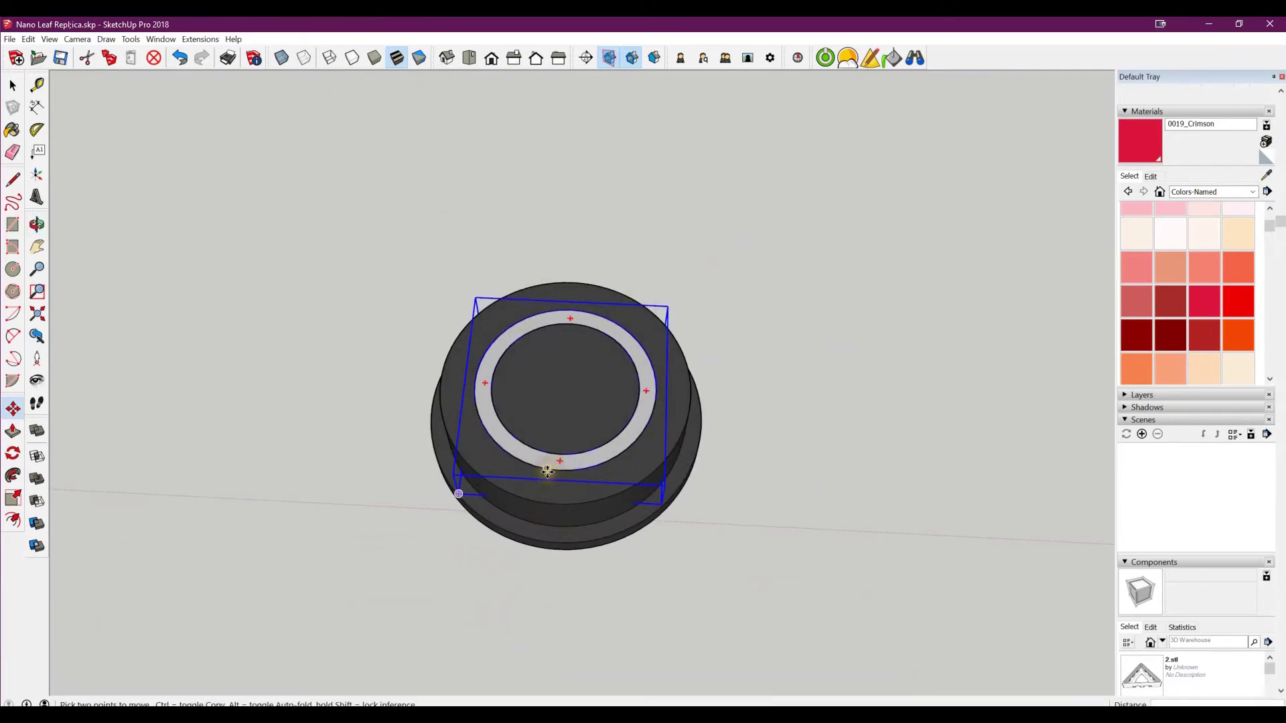
- Compare the assembled button with the dark triangular panel and its central hole
middle_drag(644, 527, 669, 677)
scroll(529, 438, down, 5)
scroll(831, 388, up, 4)
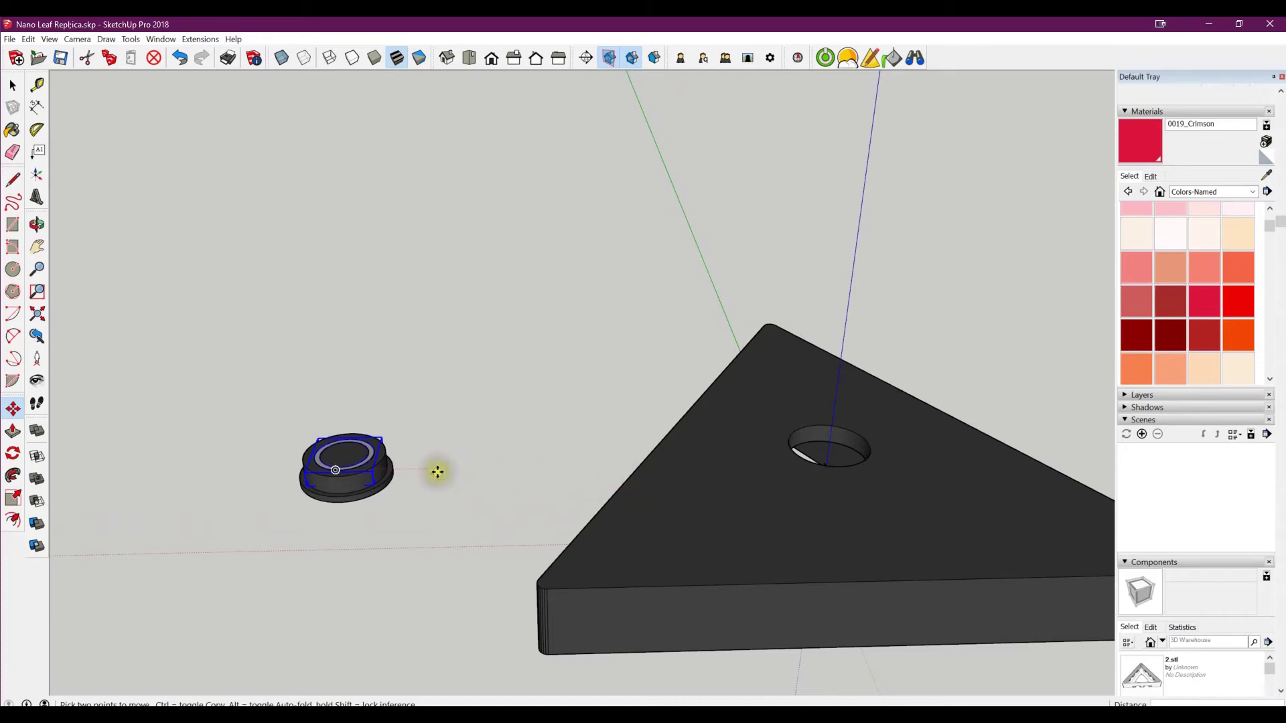
middle_drag(437, 472, 402, 479)
scroll(402, 479, down, 2)
scroll(457, 494, up, 2)
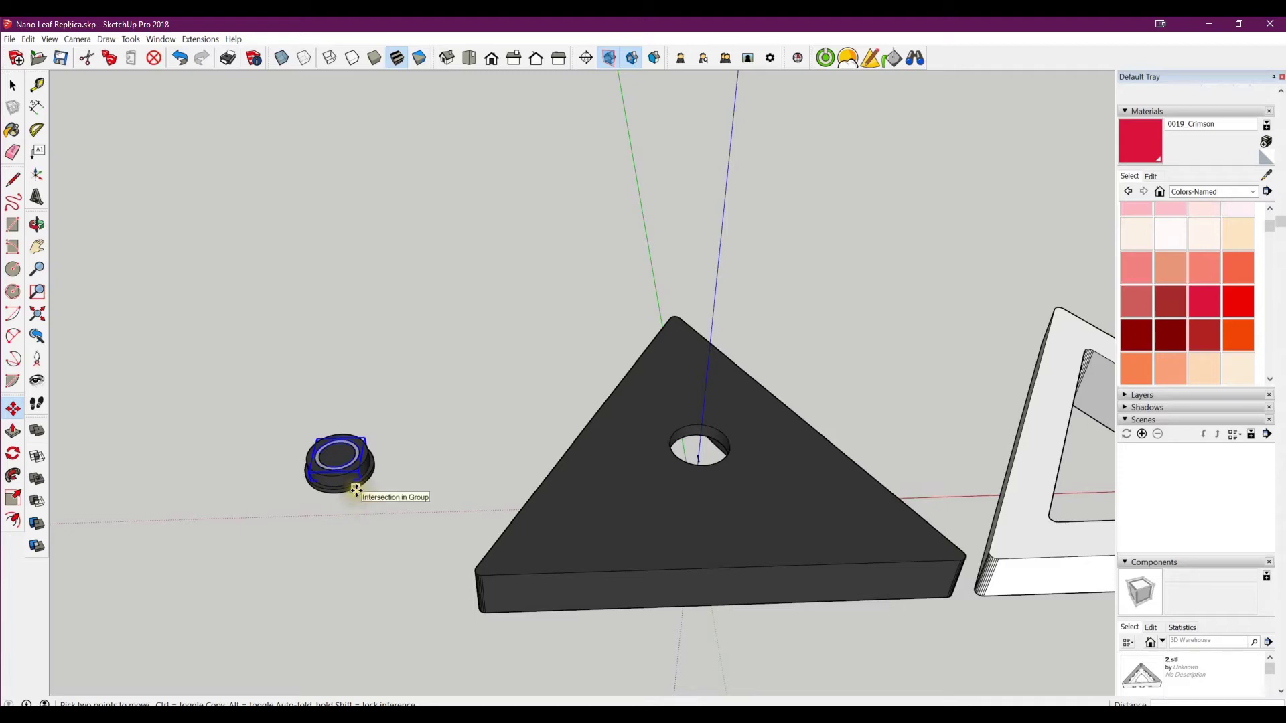
scroll(356, 489, down, 3)
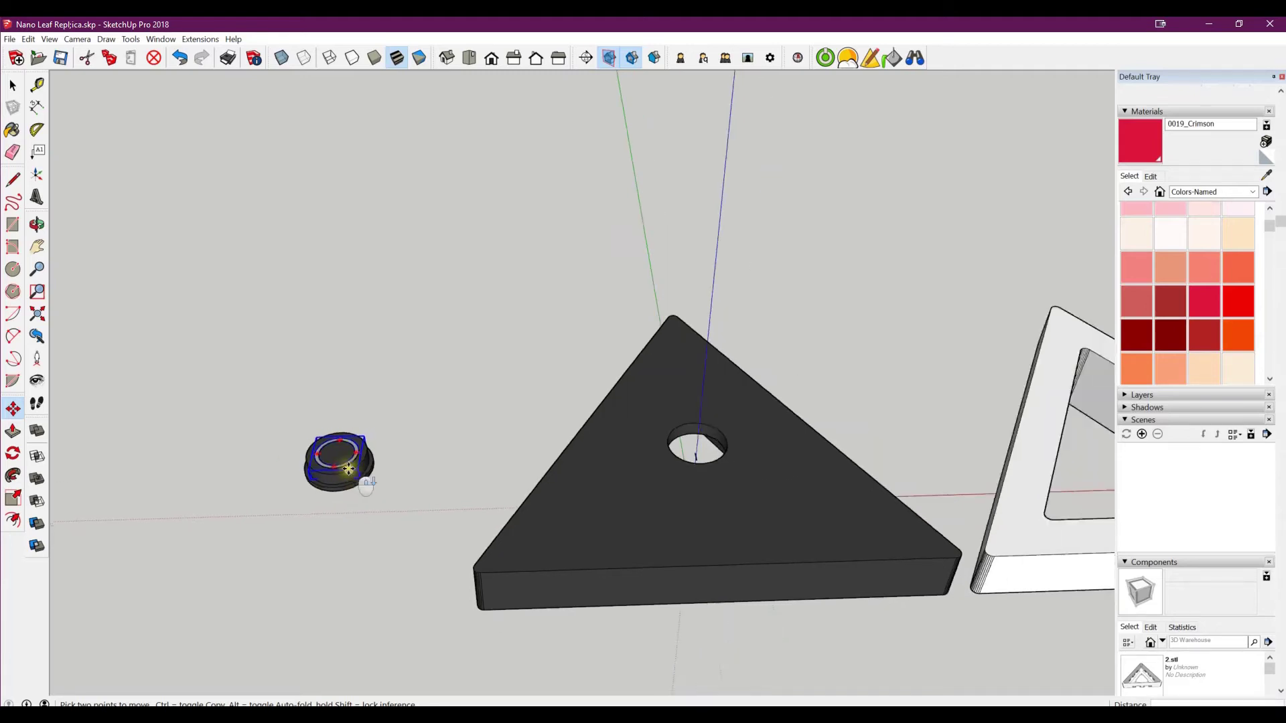
middle_drag(353, 474, 425, 448)
scroll(335, 438, up, 8)
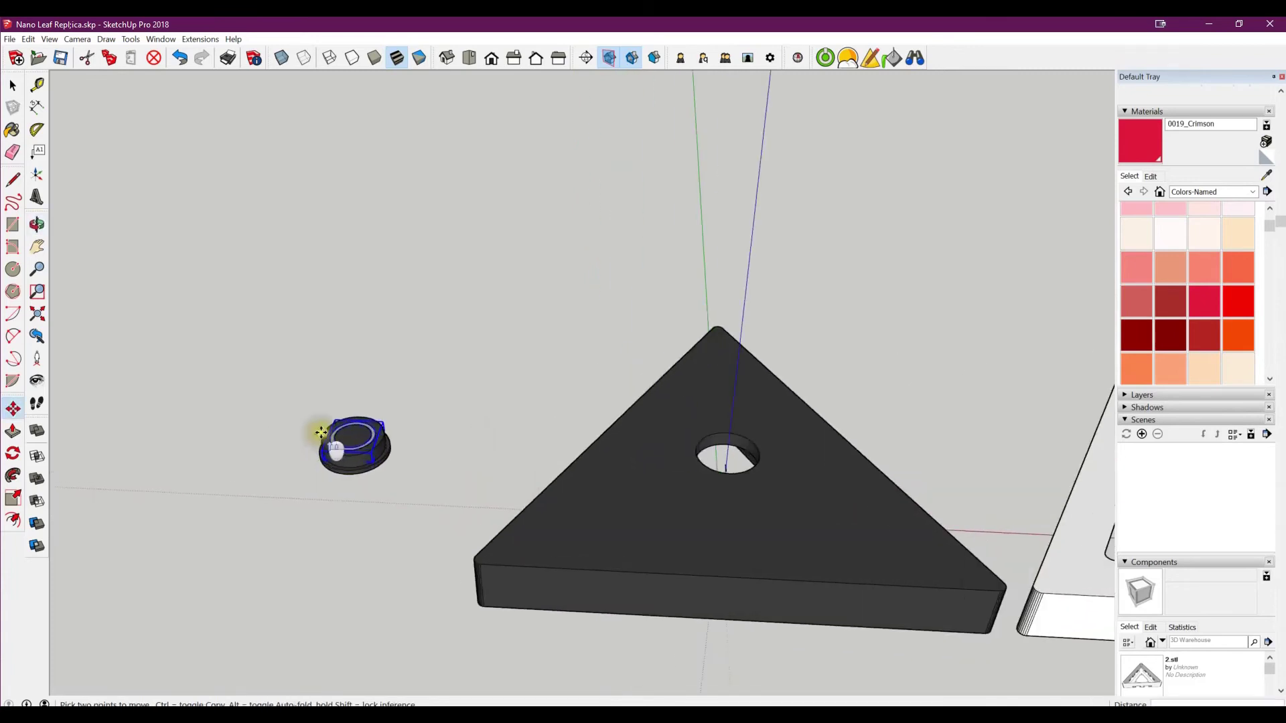
- Examine the top of the assembled button closely, focusing on the light-coloured ring around the dark cap
key(m)
scroll(326, 450, up, 3)
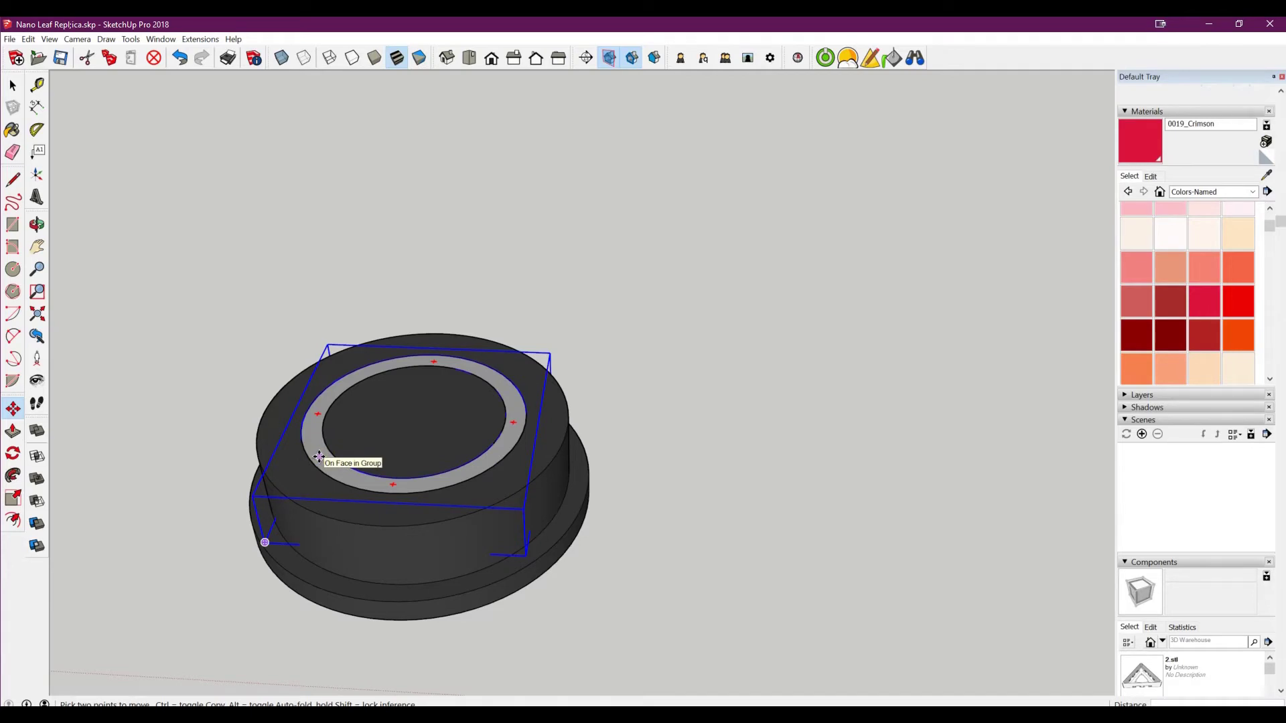
scroll(927, 480, down, 2)
scroll(611, 479, up, 3)
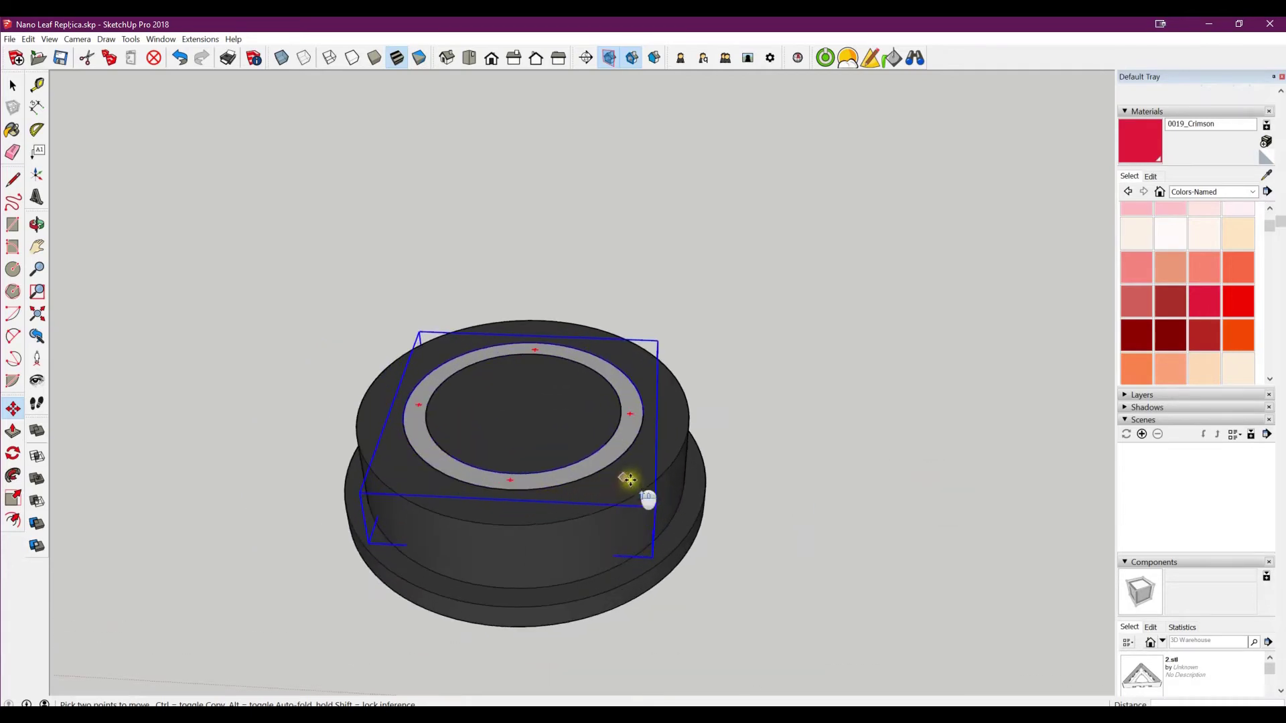
scroll(465, 594, up, 3)
scroll(462, 580, up, 1)
scroll(537, 450, down, 3)
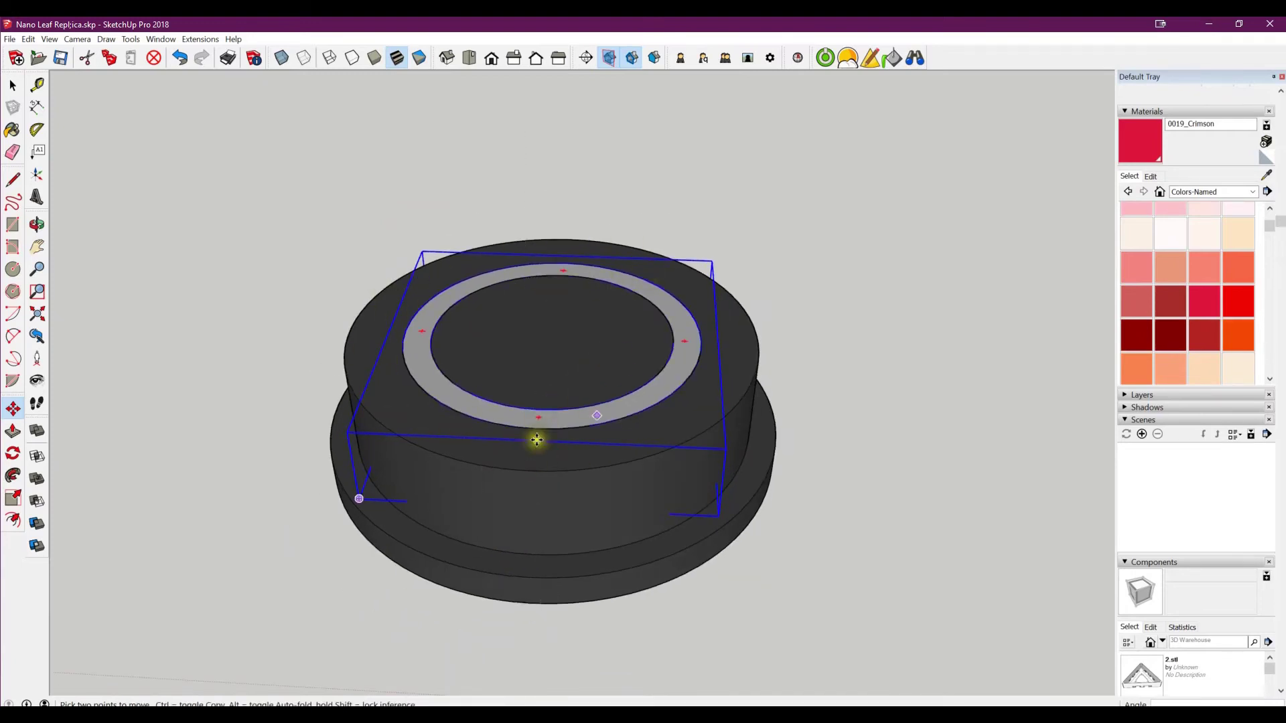
mouse_move(532, 383)
middle_down()
mouse_move(574, 603)
mouse_move(538, 490)
middle_up()
scroll(473, 393, down, 5)
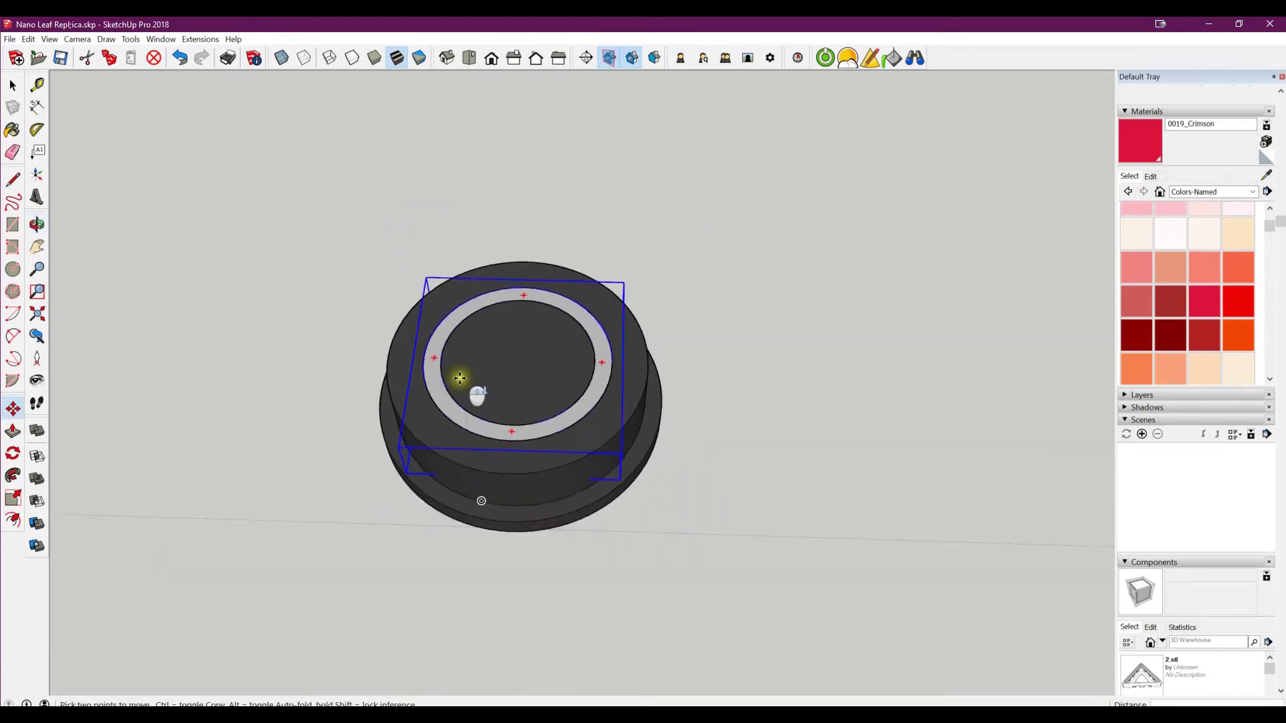
- Examine the separated button beside the dark and white triangular panels from above and from underneath
scroll(460, 378, down, 3)
scroll(458, 380, up, 2)
scroll(457, 383, down, 2)
scroll(462, 383, down, 4)
scroll(703, 422, up, 3)
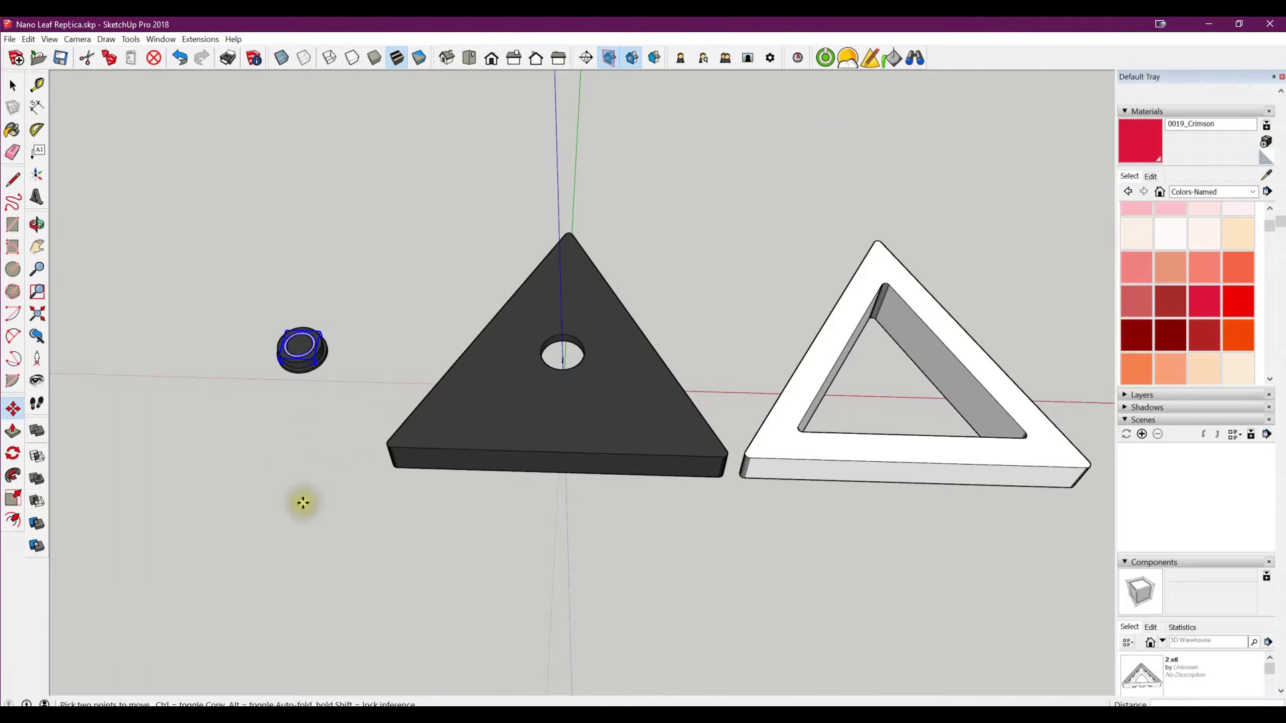
middle_drag(353, 541, 580, 207)
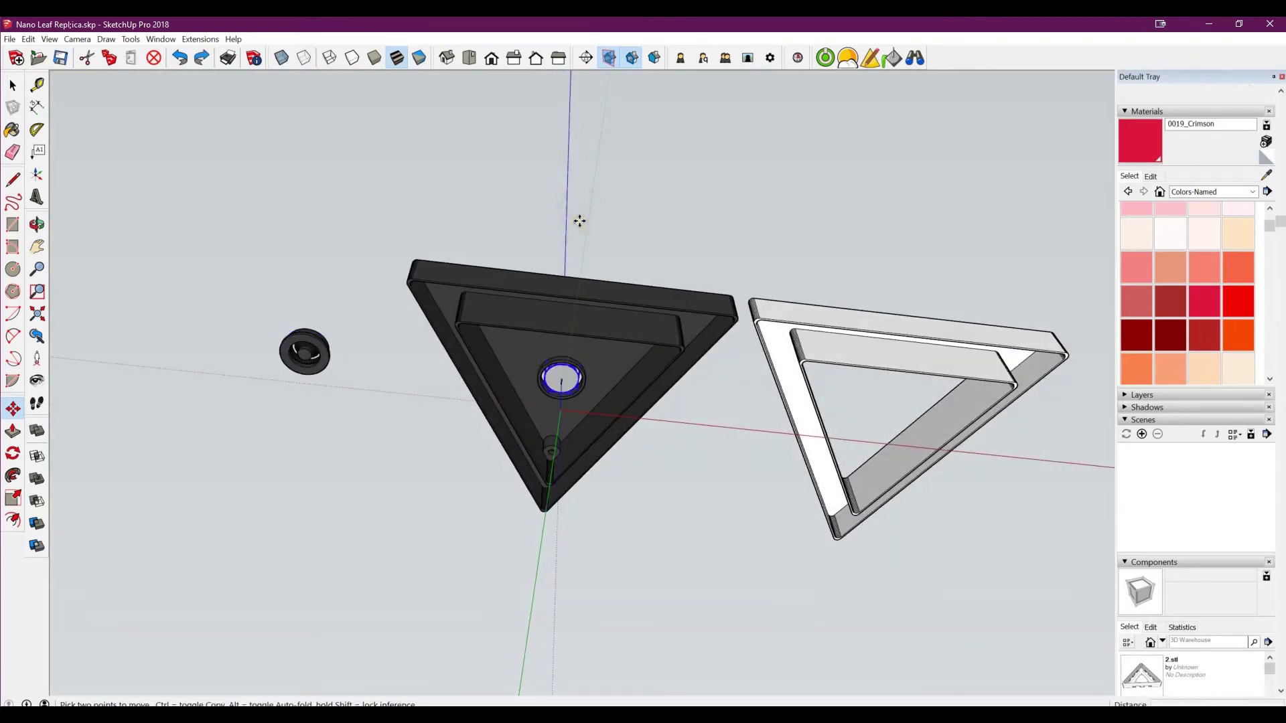
- Undo the recent part moves so the button and the lower shell go back into place on the dark panel
key(ctrl+z)
key(ctrl+z)
key(ctrl+z)
middle_click(603, 271)
middle_drag(589, 338, 567, 286)
middle_drag(547, 392, 482, 556)
scroll(563, 395, up, 5)
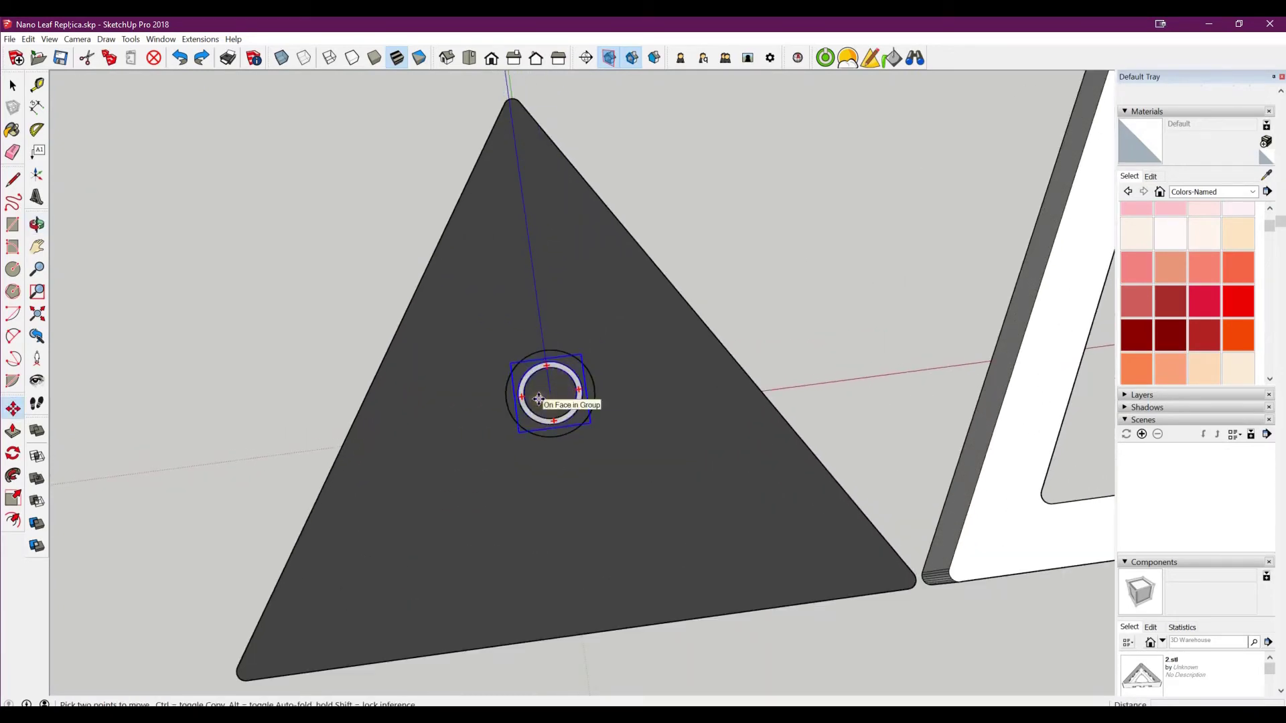
scroll(545, 383, down, 5)
middle_drag(559, 402, 517, 307)
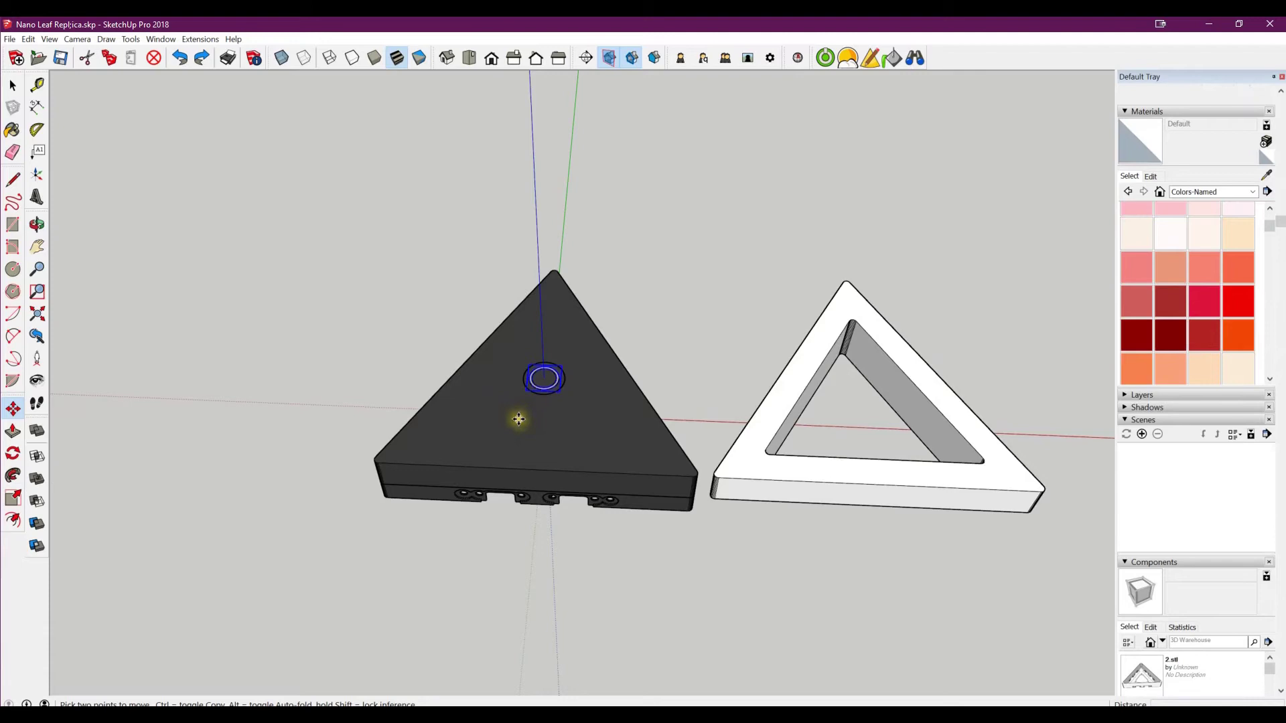
middle_drag(519, 416, 741, 361)
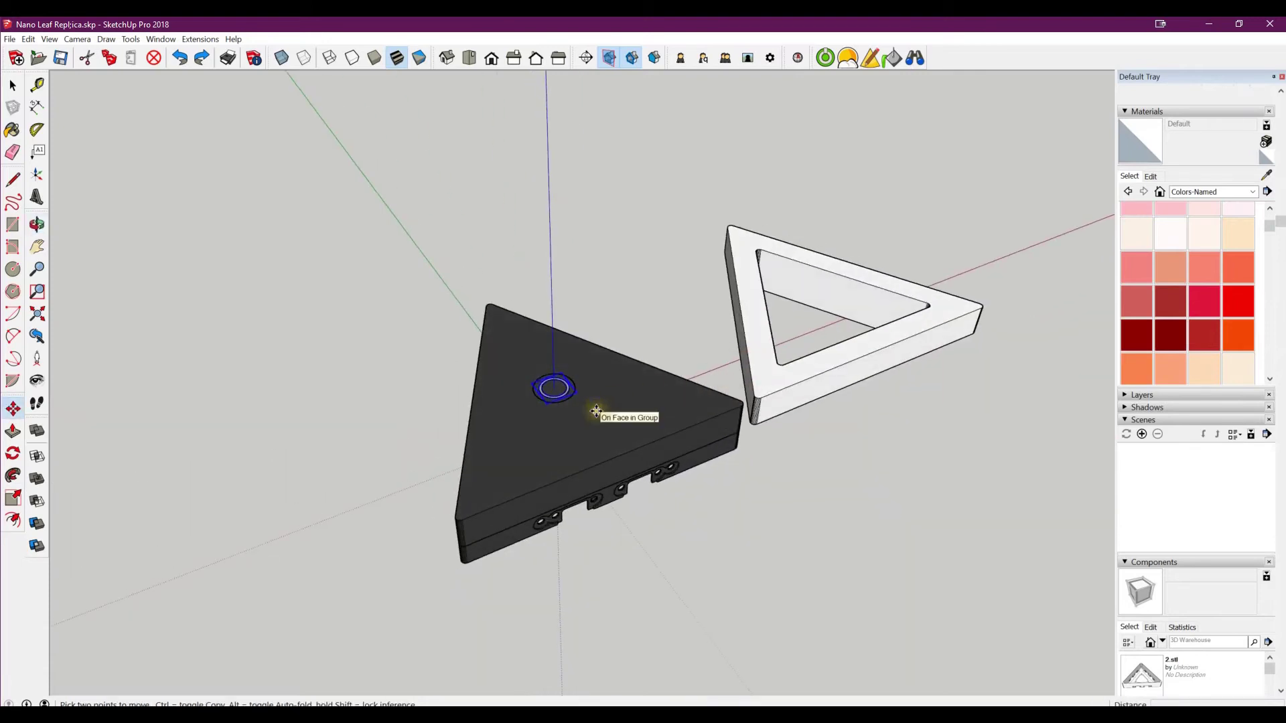
- Switch to PrusaSlicer, import Front Case.stl from the NanoLeaf Replica folder and check it on the print bed
key(alt+Tab)
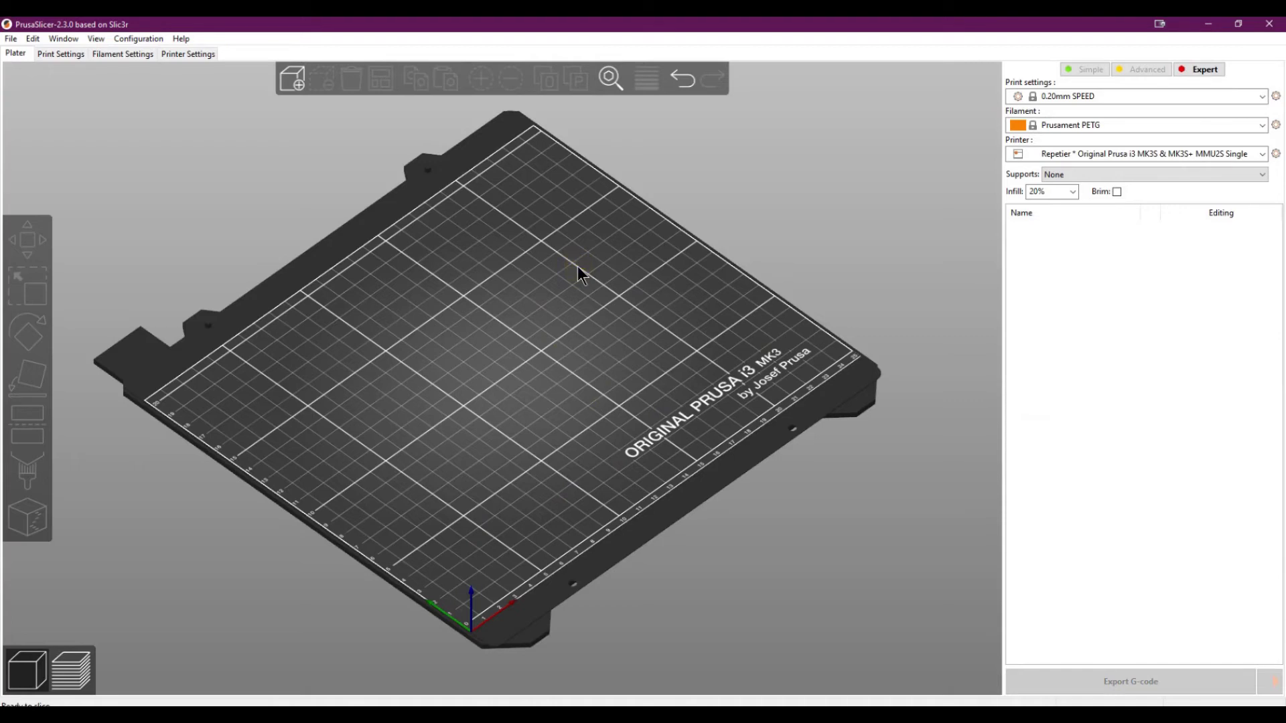
click(292, 81)
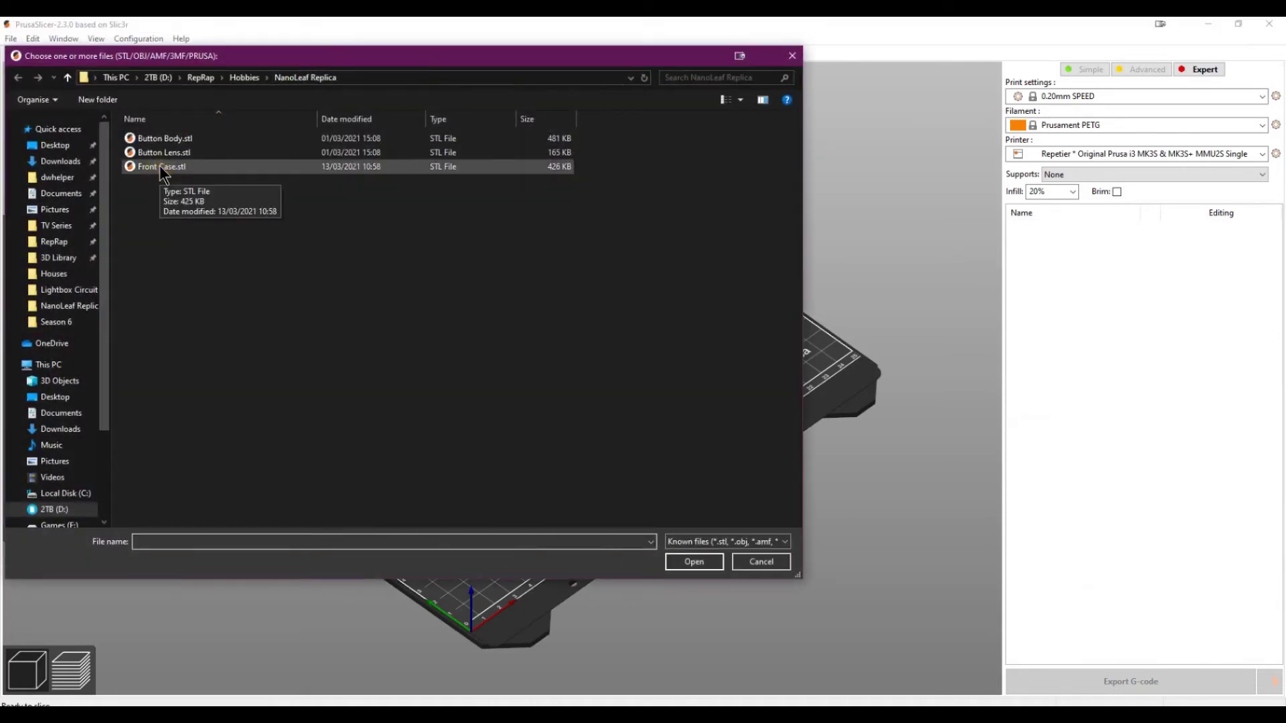
double_click(159, 165)
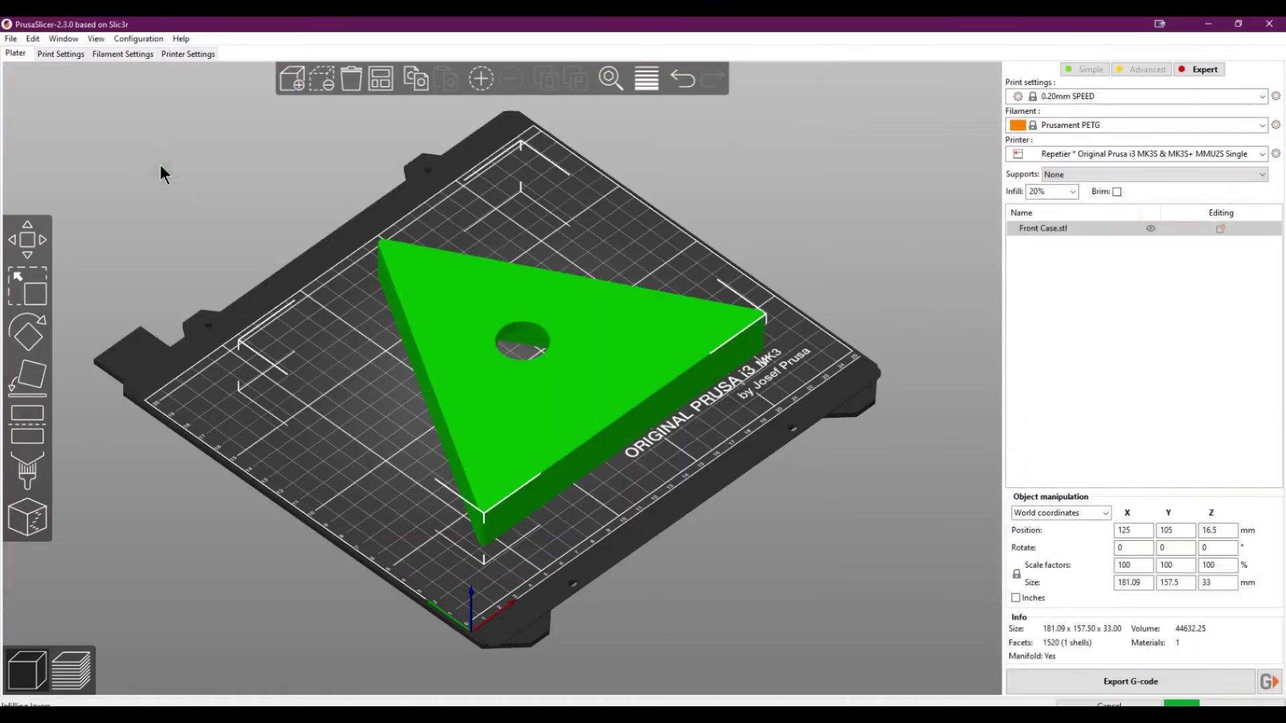
drag(640, 560, 628, 544)
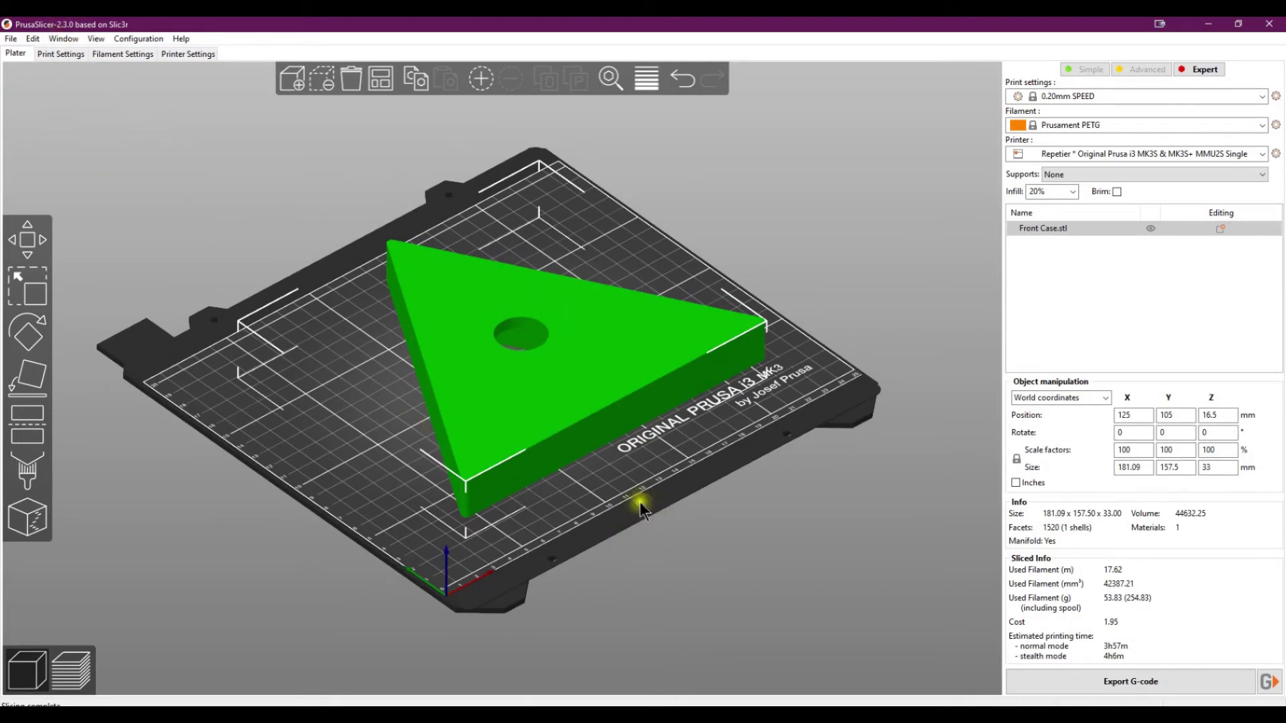
mouse_move(685, 513)
mouse_down()
mouse_move(672, 419)
mouse_move(679, 529)
mouse_up()
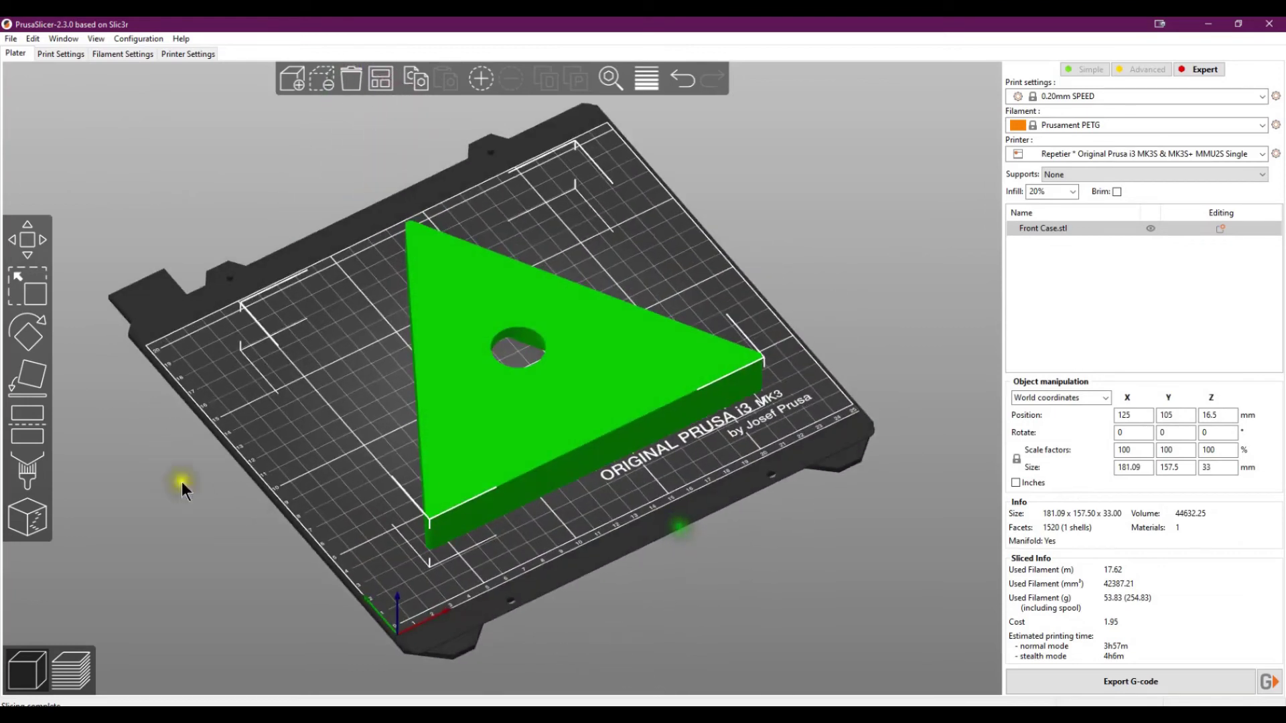
- Place the front case on its flat outer face with the open side up and arrange it on the bed
click(26, 385)
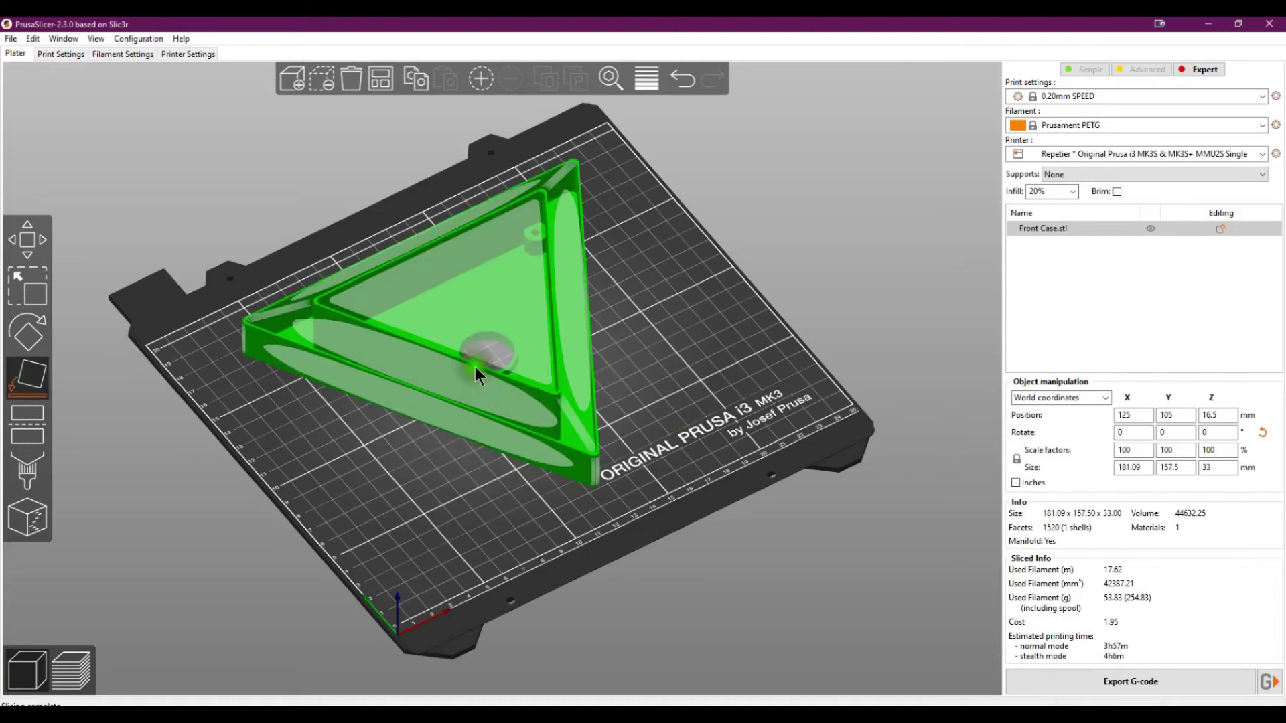
click(475, 367)
drag(486, 529, 427, 544)
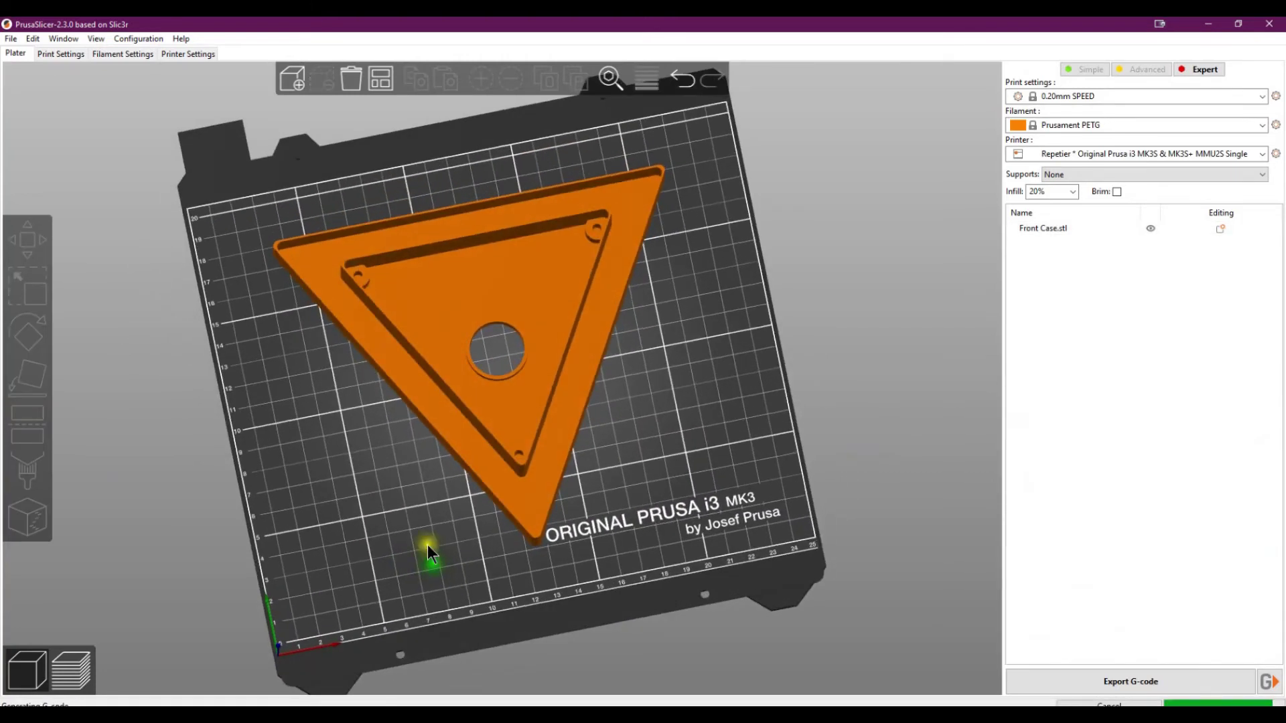
click(379, 79)
- Inspect the front case's sliced preview closely, focusing on the perimeter lines of the raised wall around the central hole
drag(765, 503, 696, 410)
scroll(786, 470, up, 5)
drag(786, 470, 785, 517)
click(72, 671)
scroll(485, 436, up, 3)
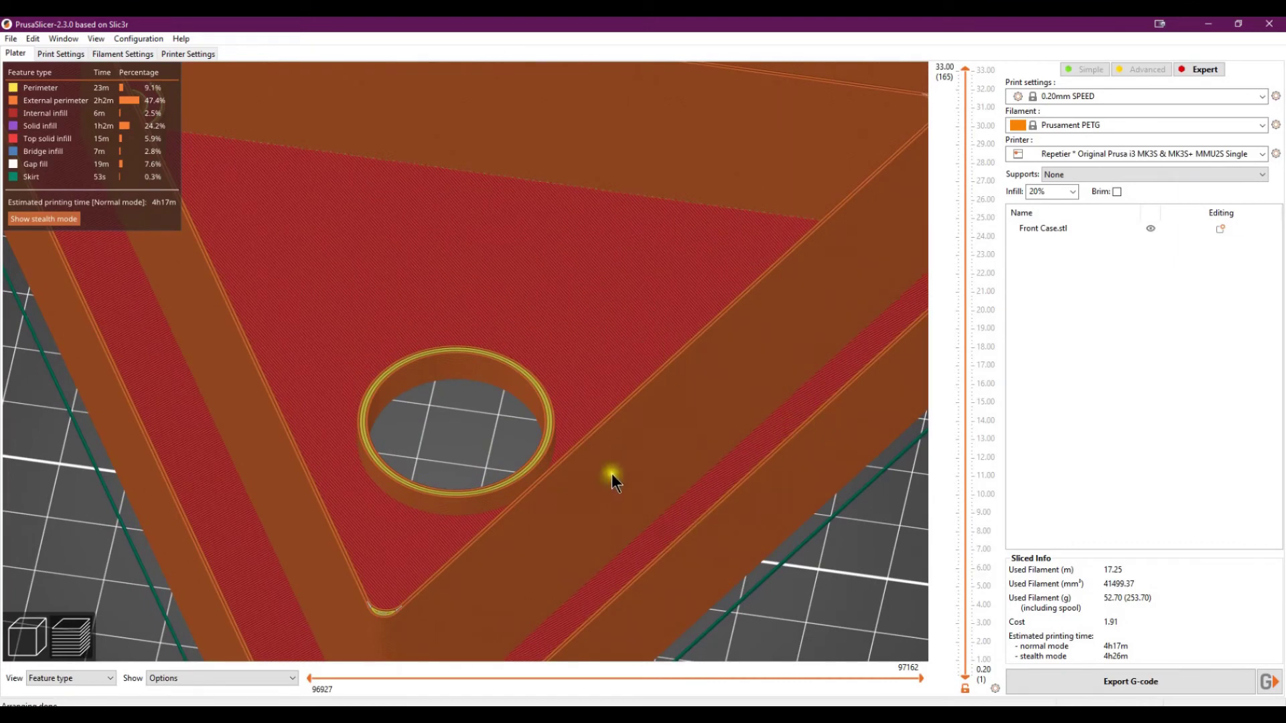
scroll(675, 387, down, 5)
scroll(409, 402, up, 5)
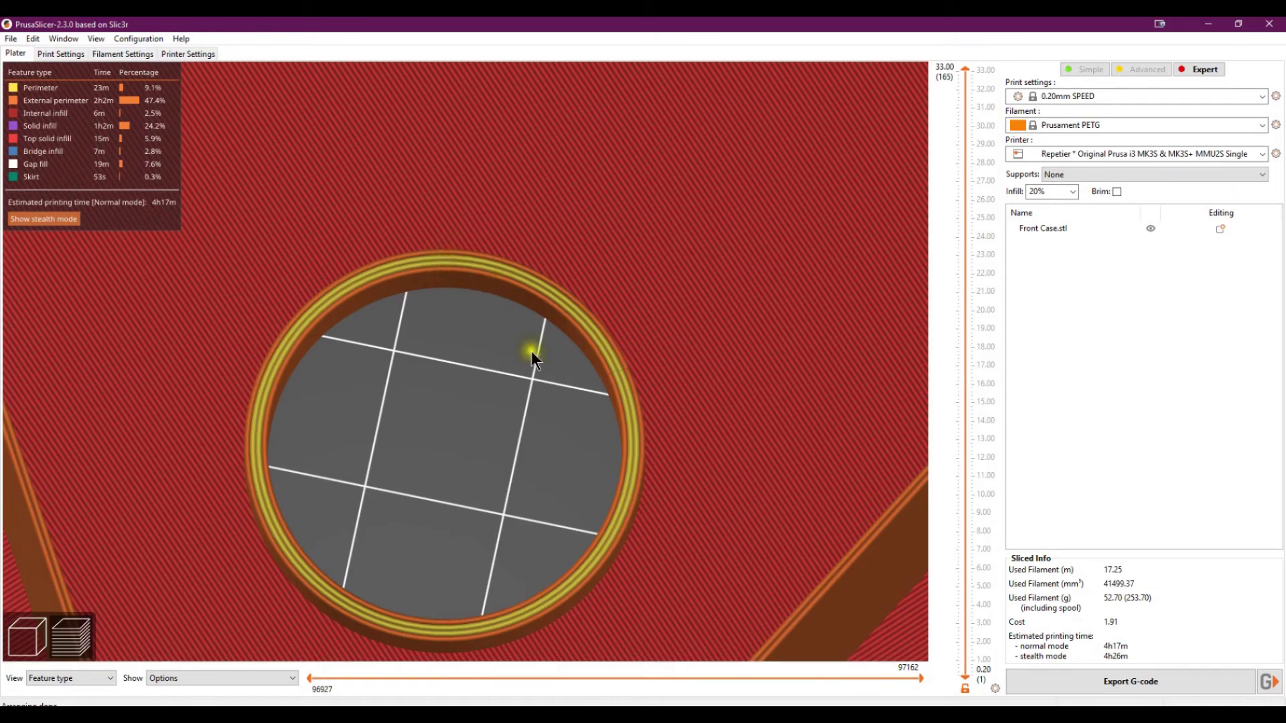
scroll(532, 359, down, 3)
right_drag(433, 492, 471, 448)
mouse_move(471, 448)
mouse_down()
mouse_move(460, 470)
mouse_move(479, 452)
mouse_up()
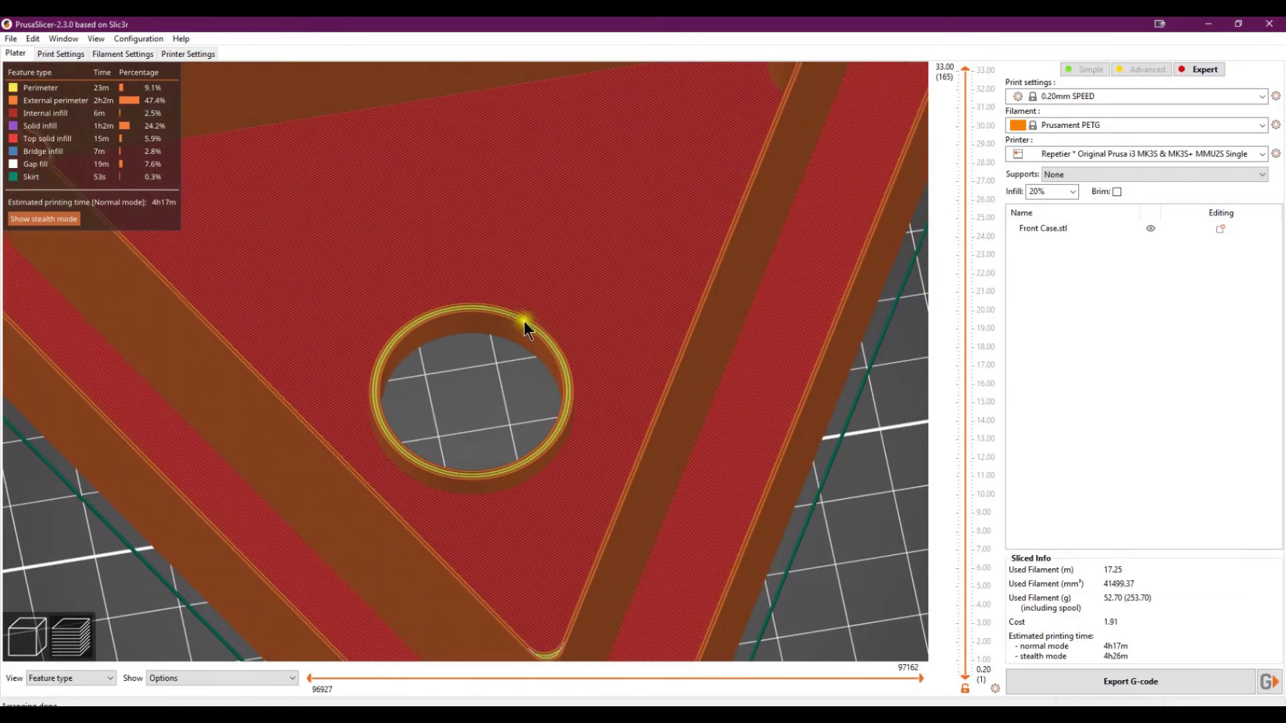
- Raise the vertical shell perimeters in the print settings to 7
click(59, 53)
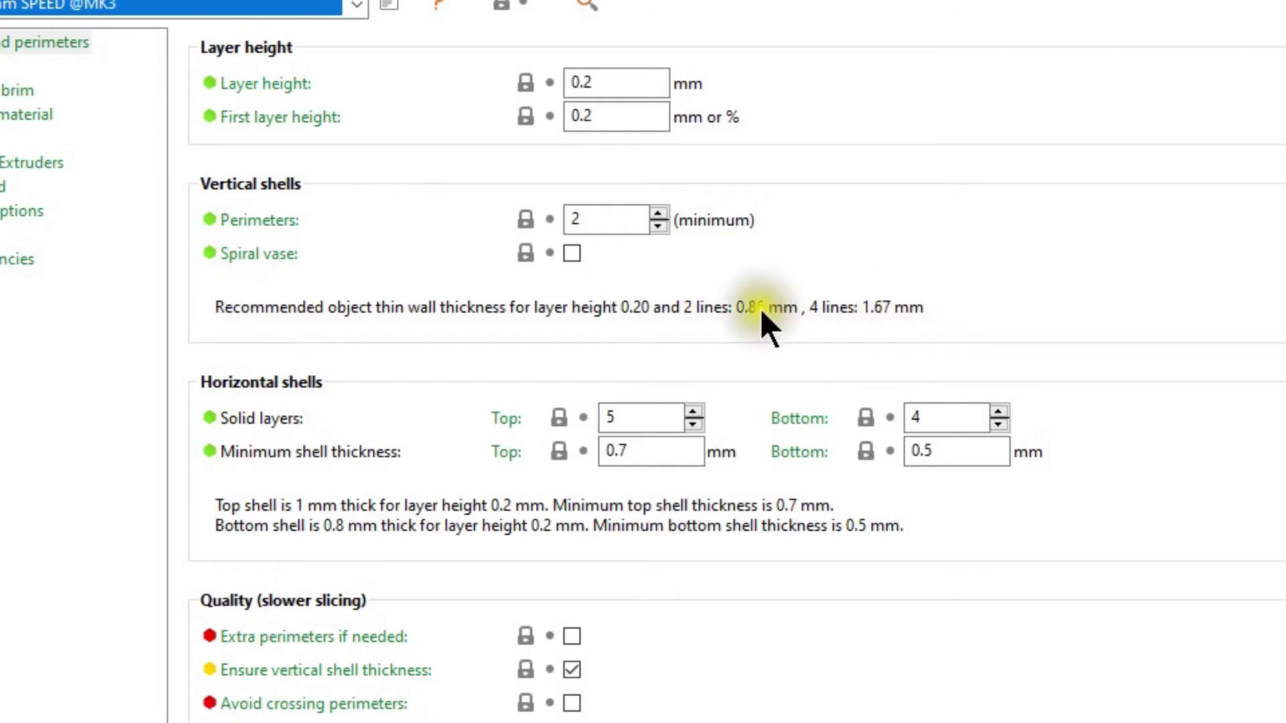
click(658, 214)
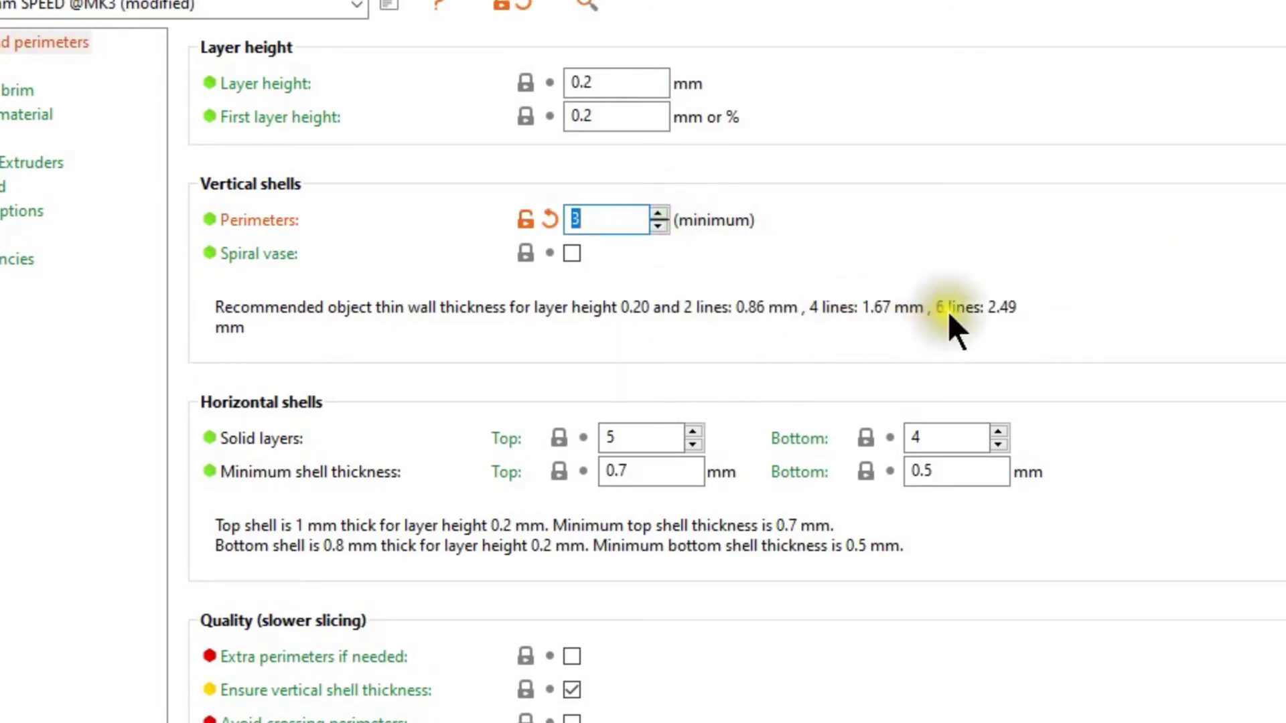
click(659, 214)
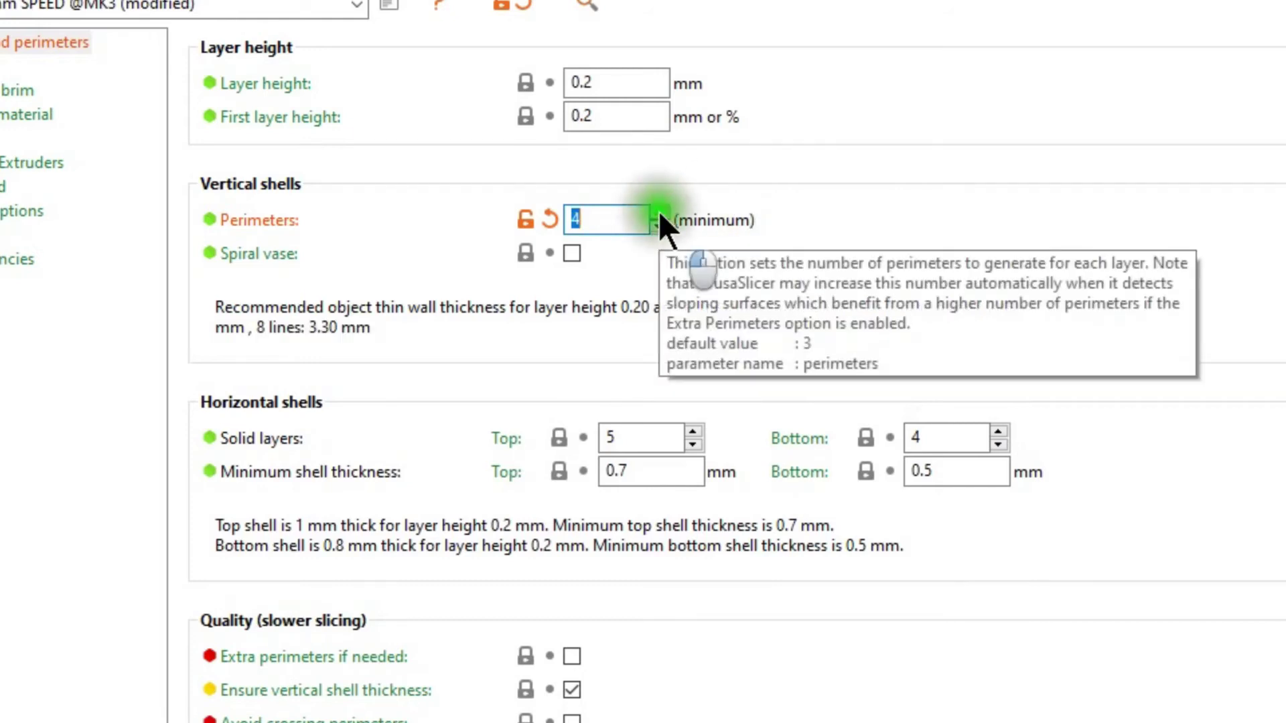
click(659, 214)
click(658, 214)
click(658, 215)
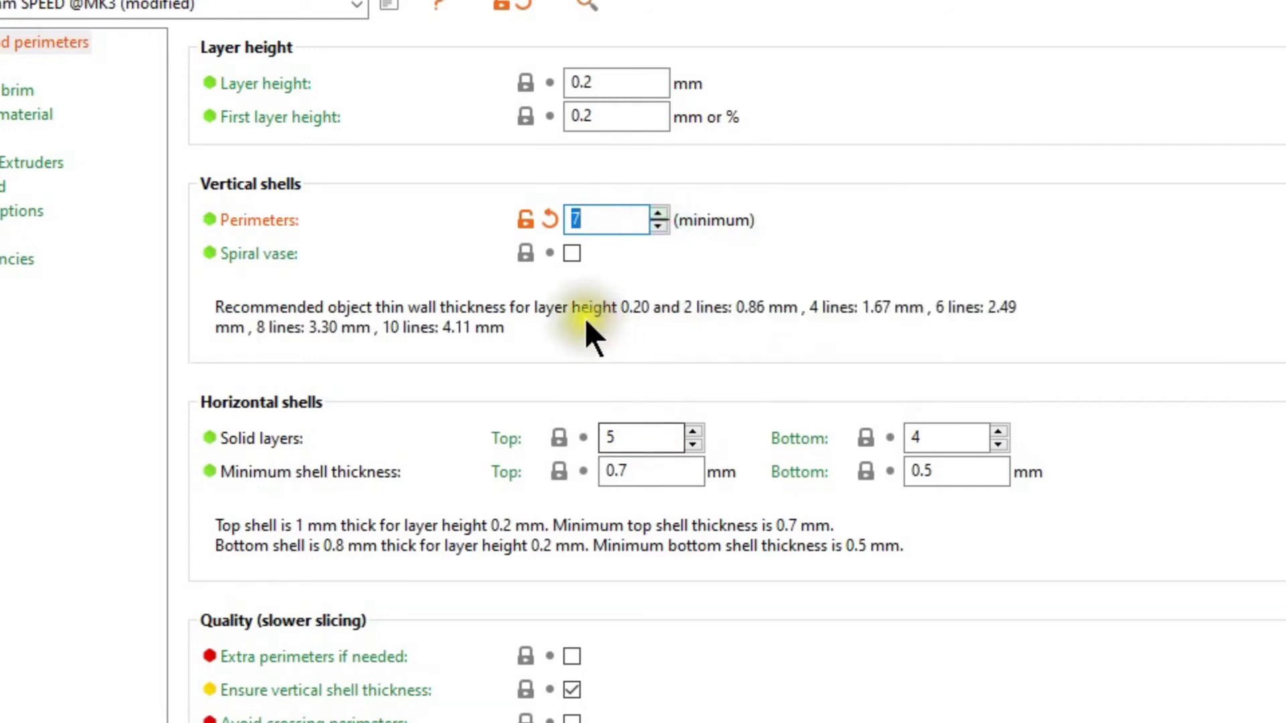
- Set the vertical shell perimeters to 2 and return to the sliced preview of the front case
click(658, 227)
click(658, 228)
click(657, 228)
click(657, 227)
click(657, 227)
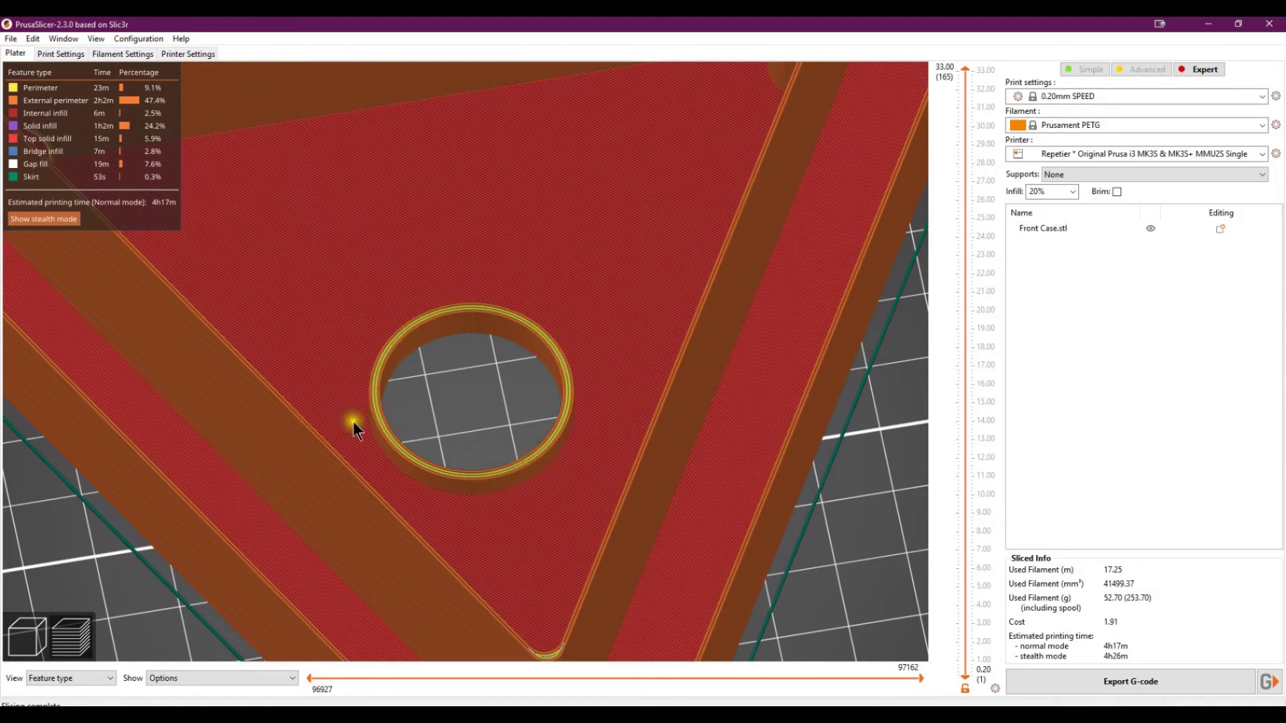
- Look over the whole sliced front case from several angles, including its inner walls and screw posts
scroll(488, 372, down, 5)
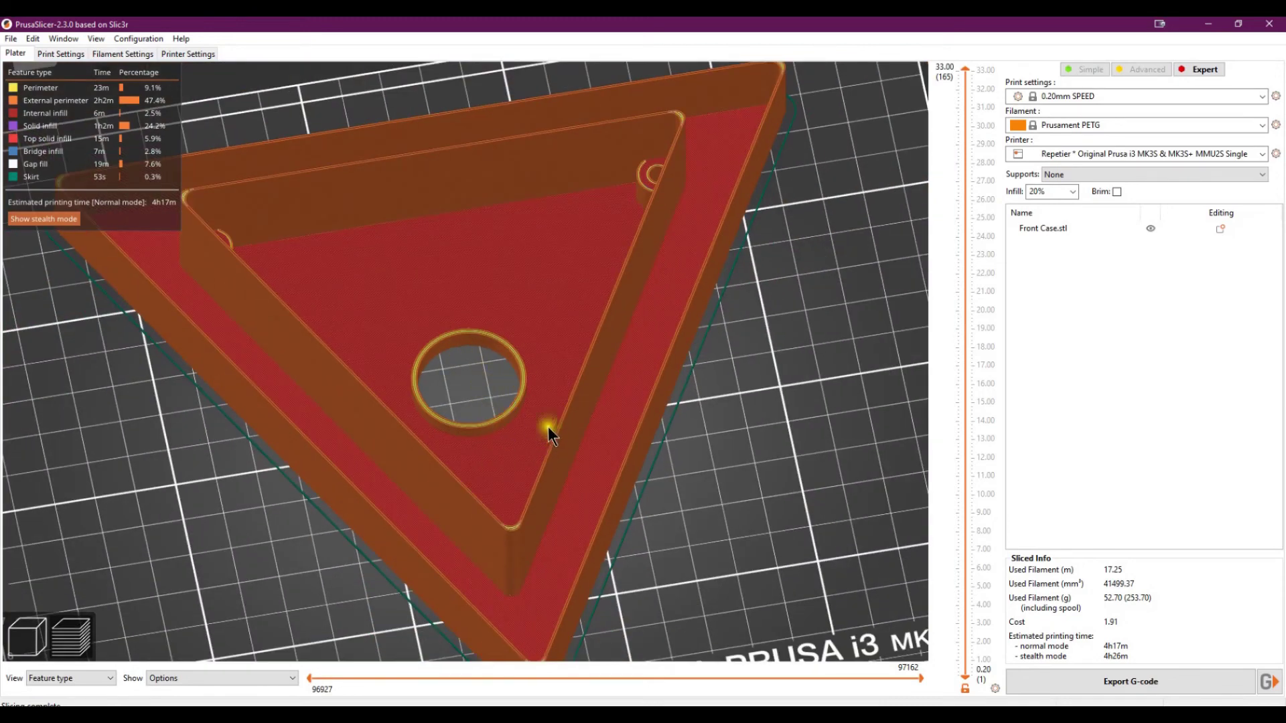
drag(539, 423, 495, 383)
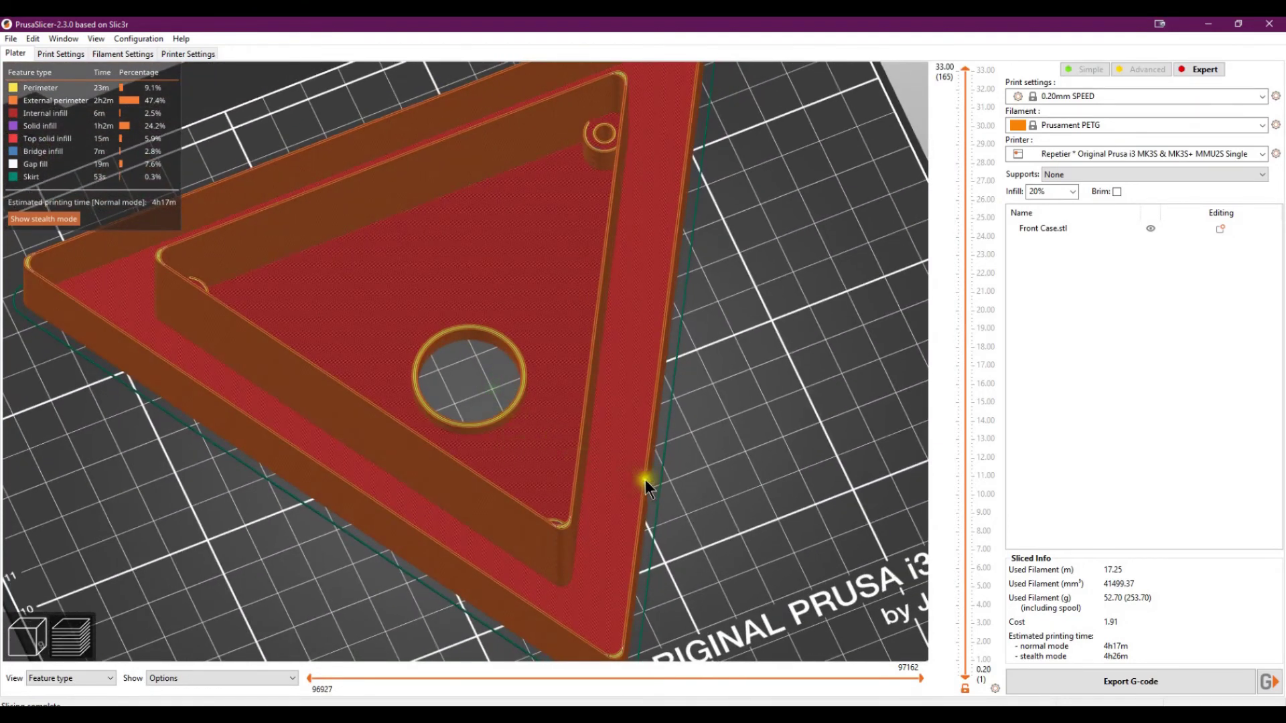
scroll(637, 475, down, 5)
drag(629, 453, 669, 408)
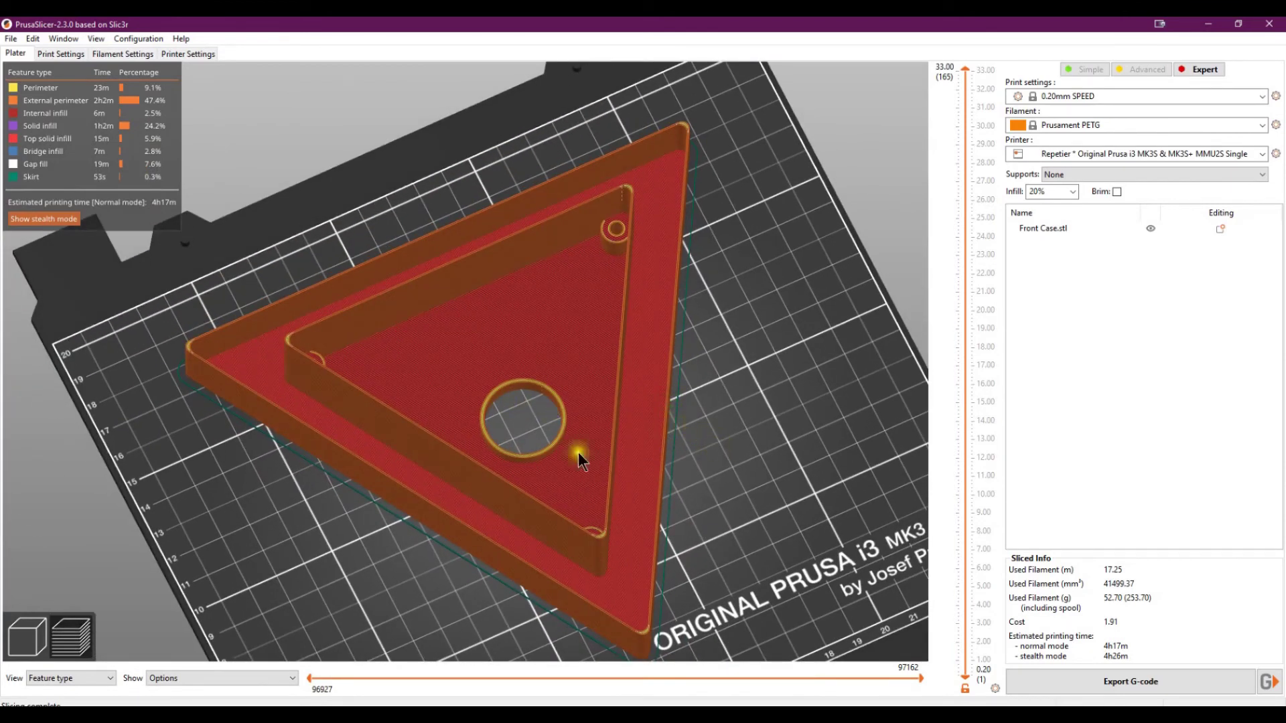
drag(397, 307, 457, 312)
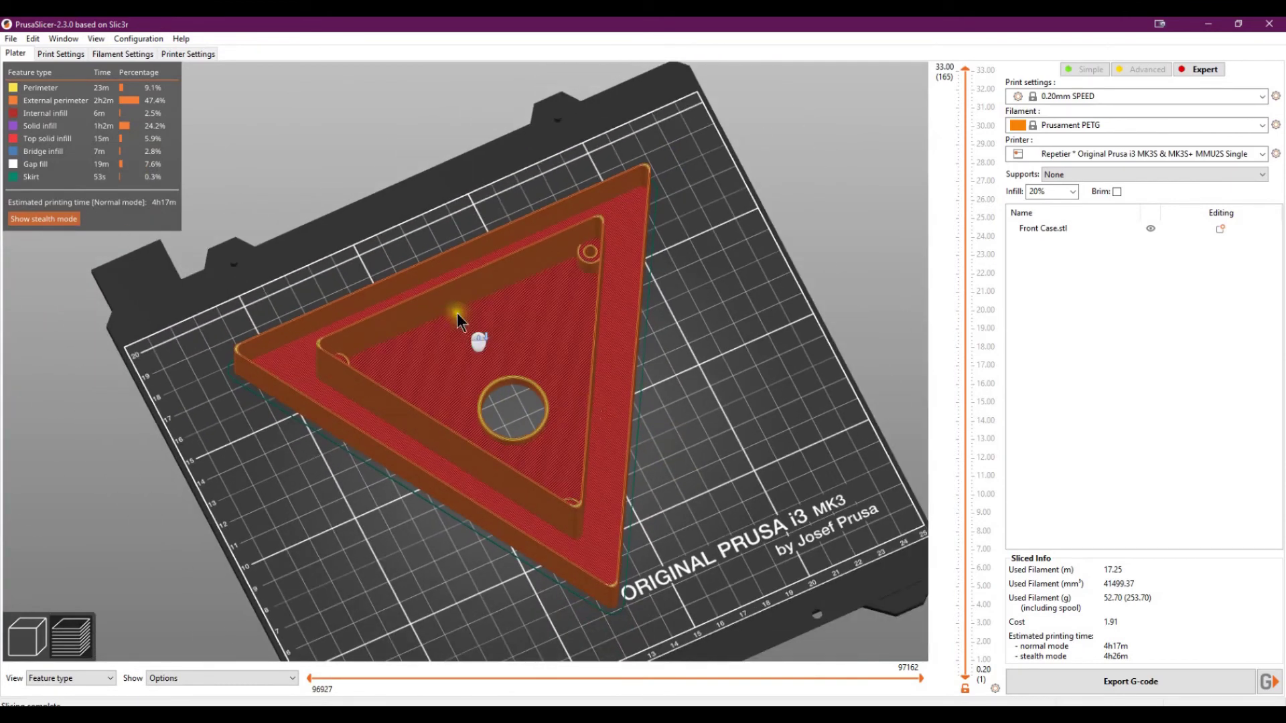
- Return to the 3D editor view and delete the front case from the print bed
click(39, 641)
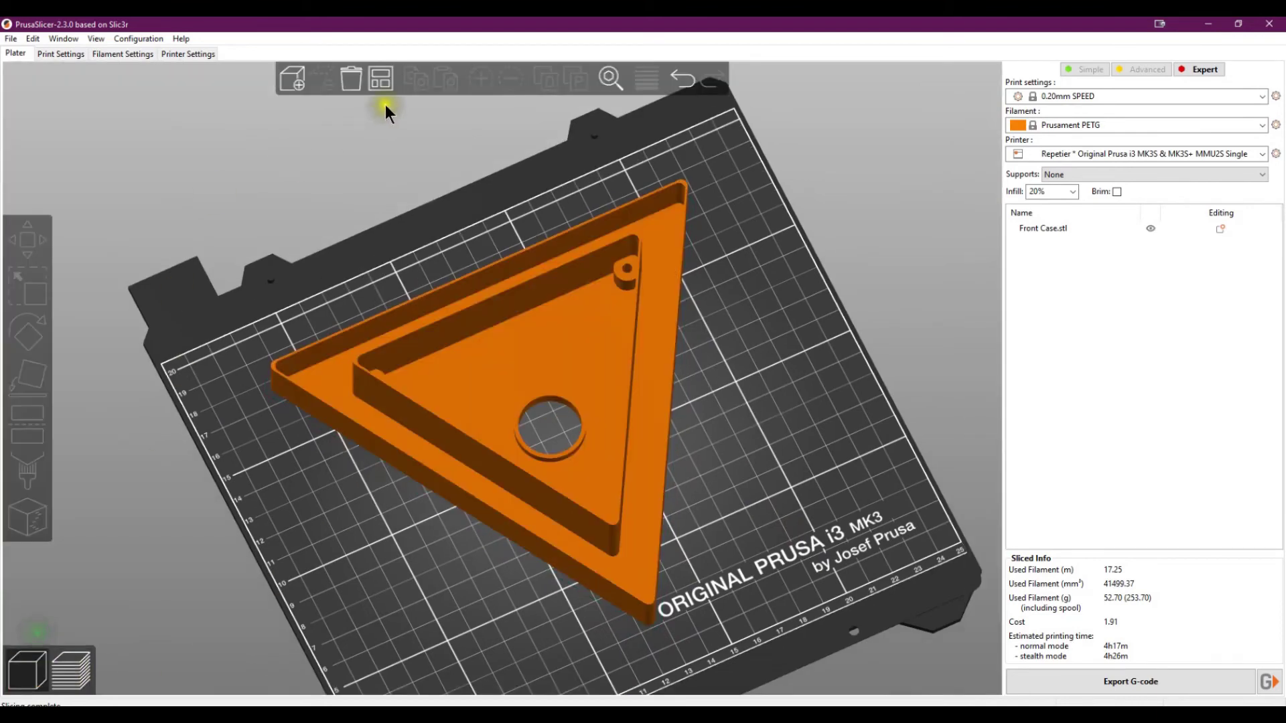
click(458, 378)
click(320, 82)
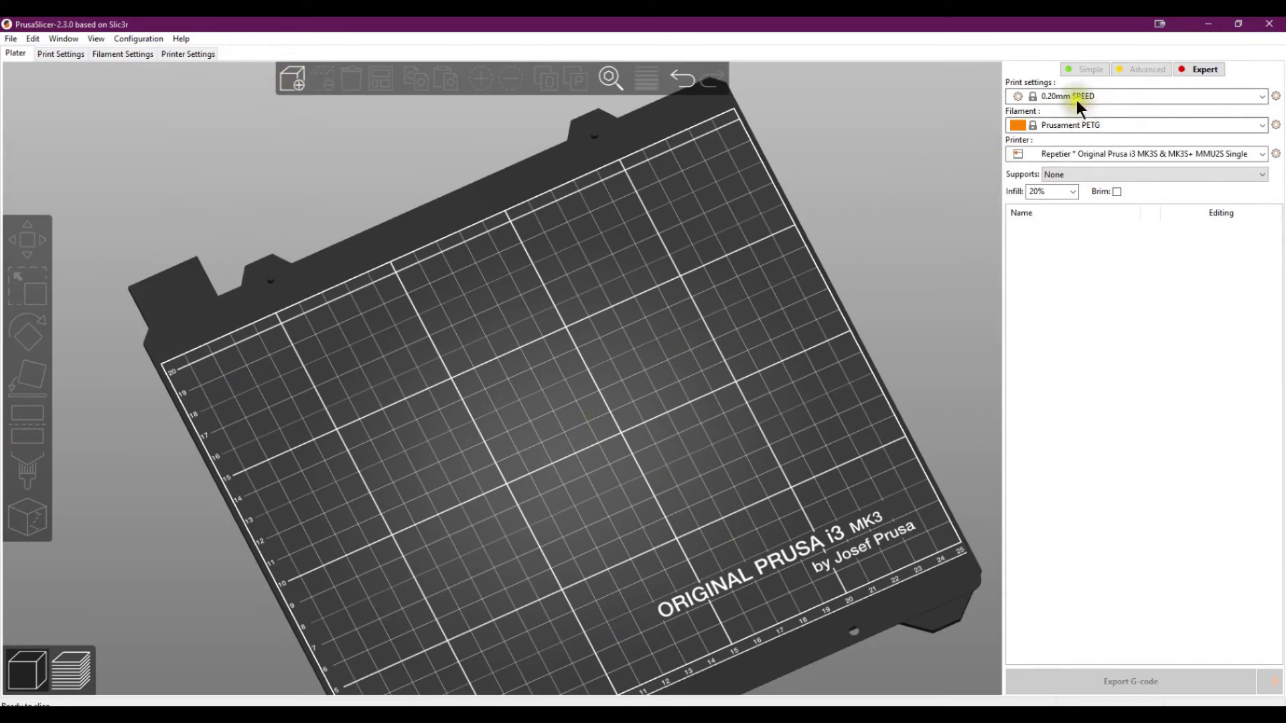
- Change the printer to the physical printer Repetier MMU2 * Original Prusa i3 MK3S & MK3S+ MMU2S
click(1091, 147)
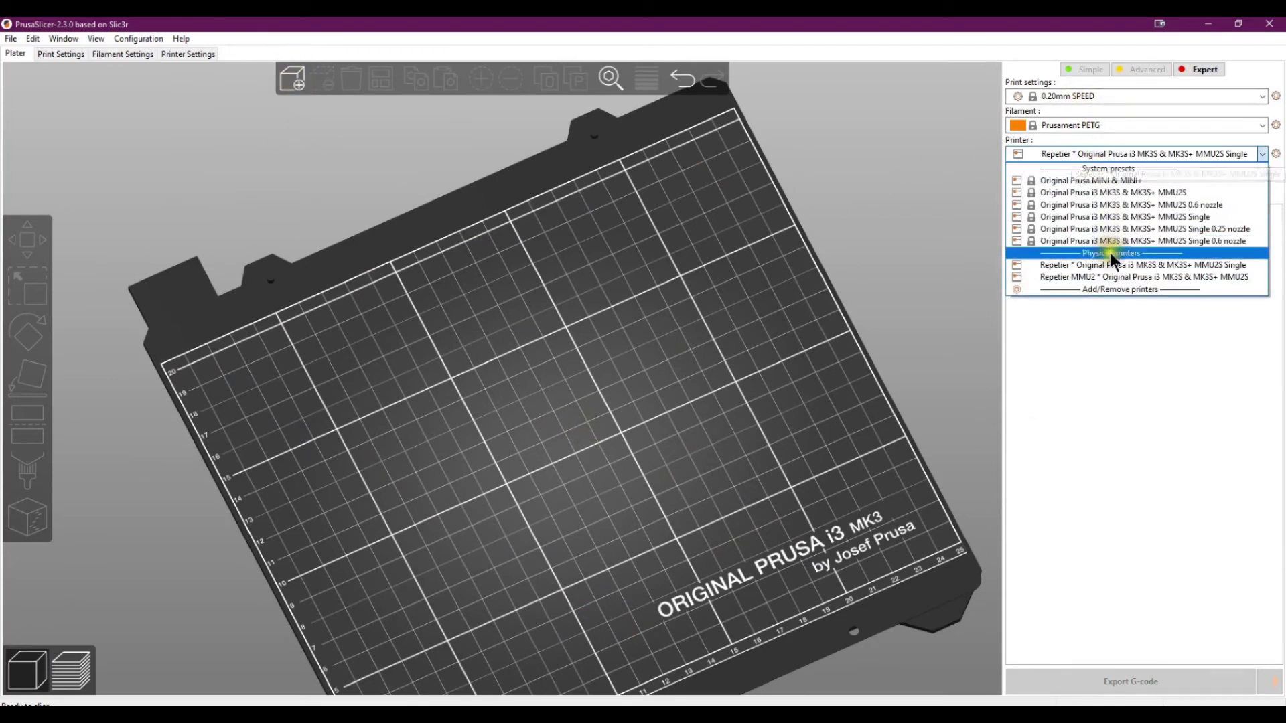
click(1102, 277)
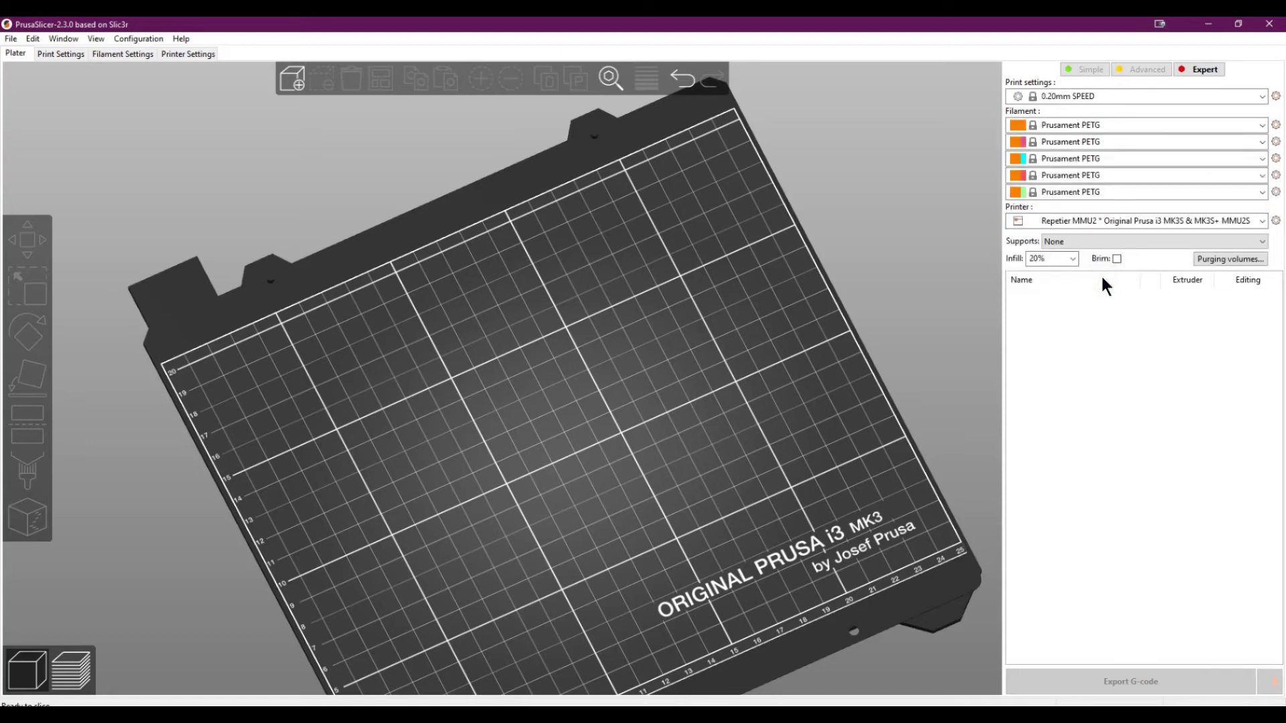
click(412, 255)
- Import Button Body.stl and Button Lens.stl together as a single multi-part object and view its two-colour top up close
click(296, 75)
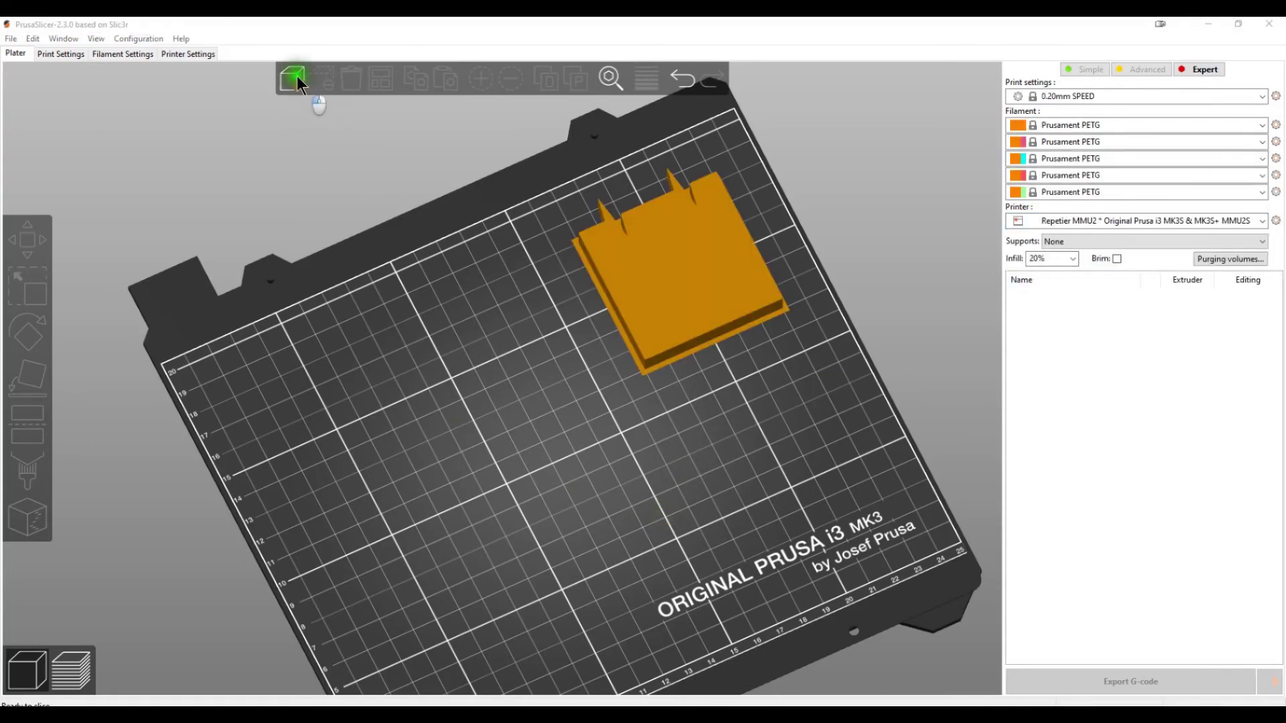
click(175, 139)
ctrl+click(202, 154)
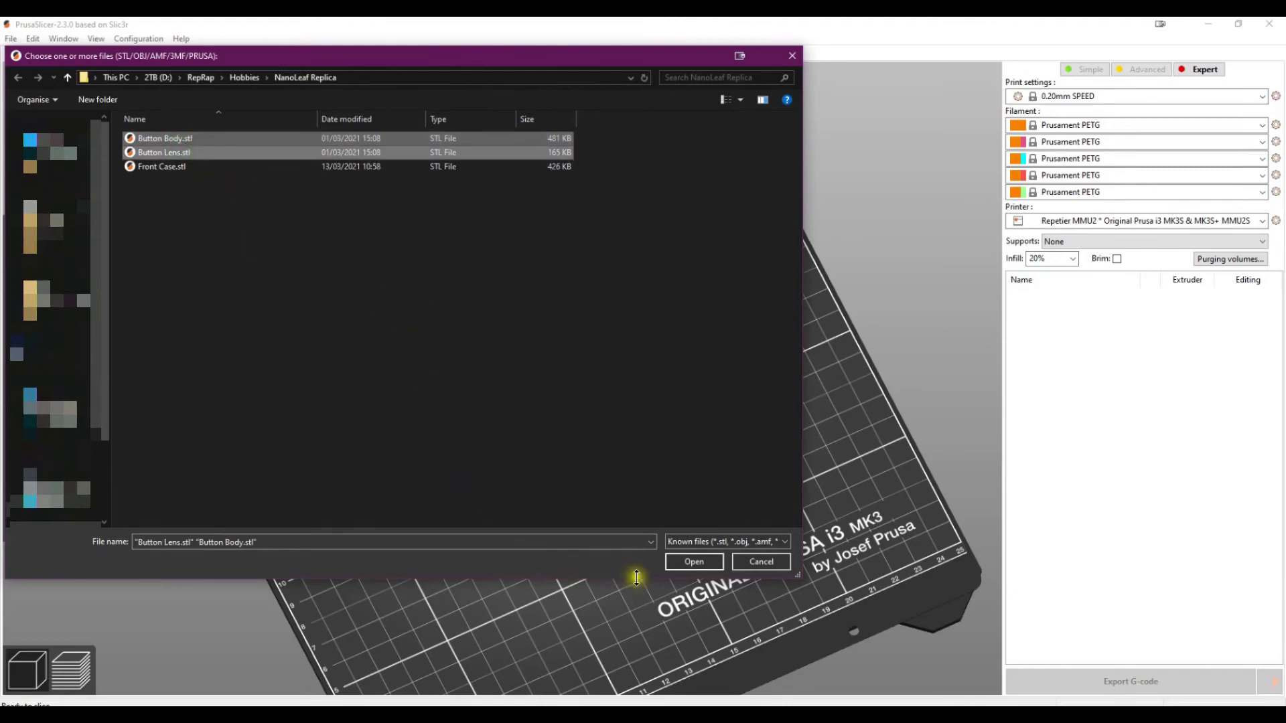
click(689, 562)
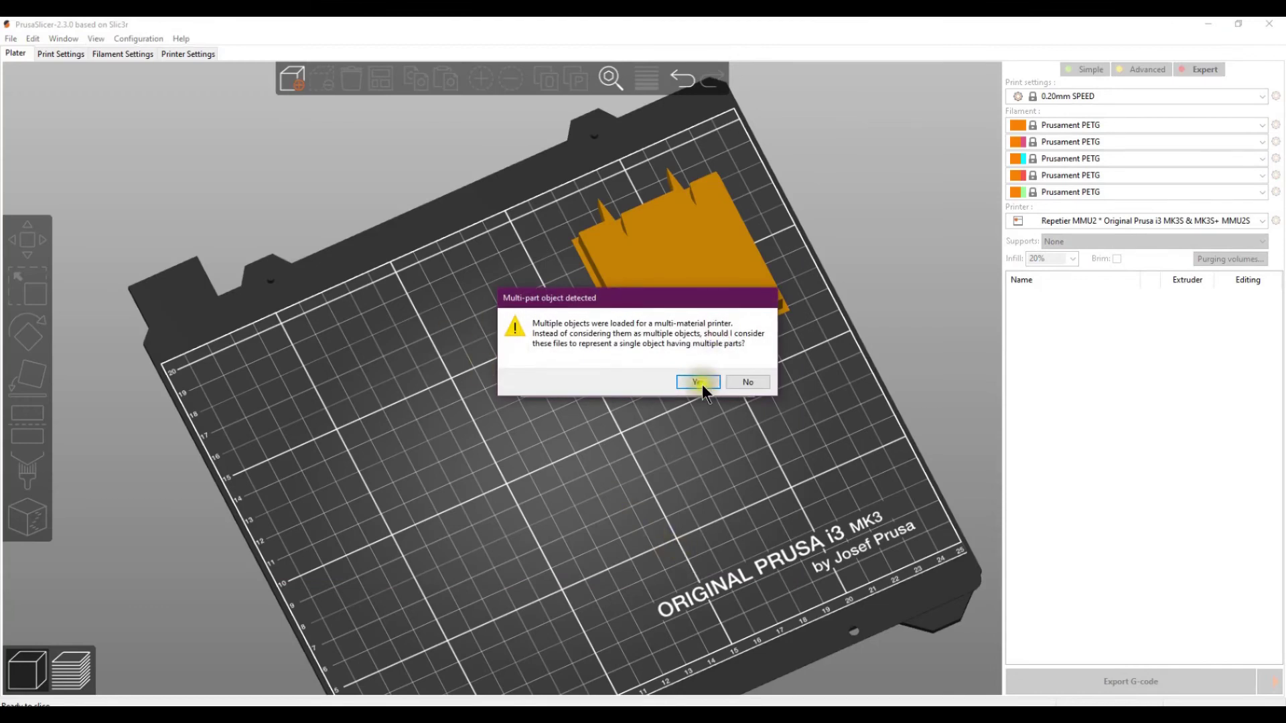
click(698, 382)
scroll(629, 559, up, 5)
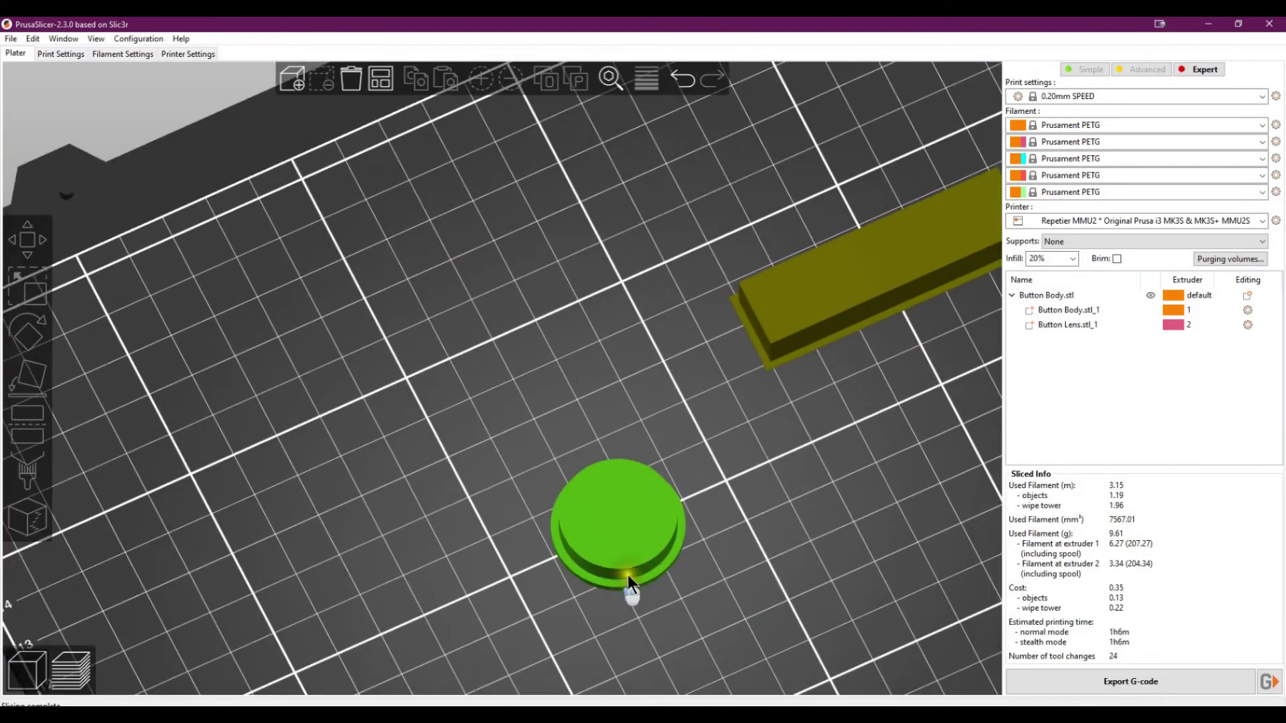
scroll(624, 563, down, 5)
scroll(668, 482, up, 2)
right_drag(794, 545, 719, 520)
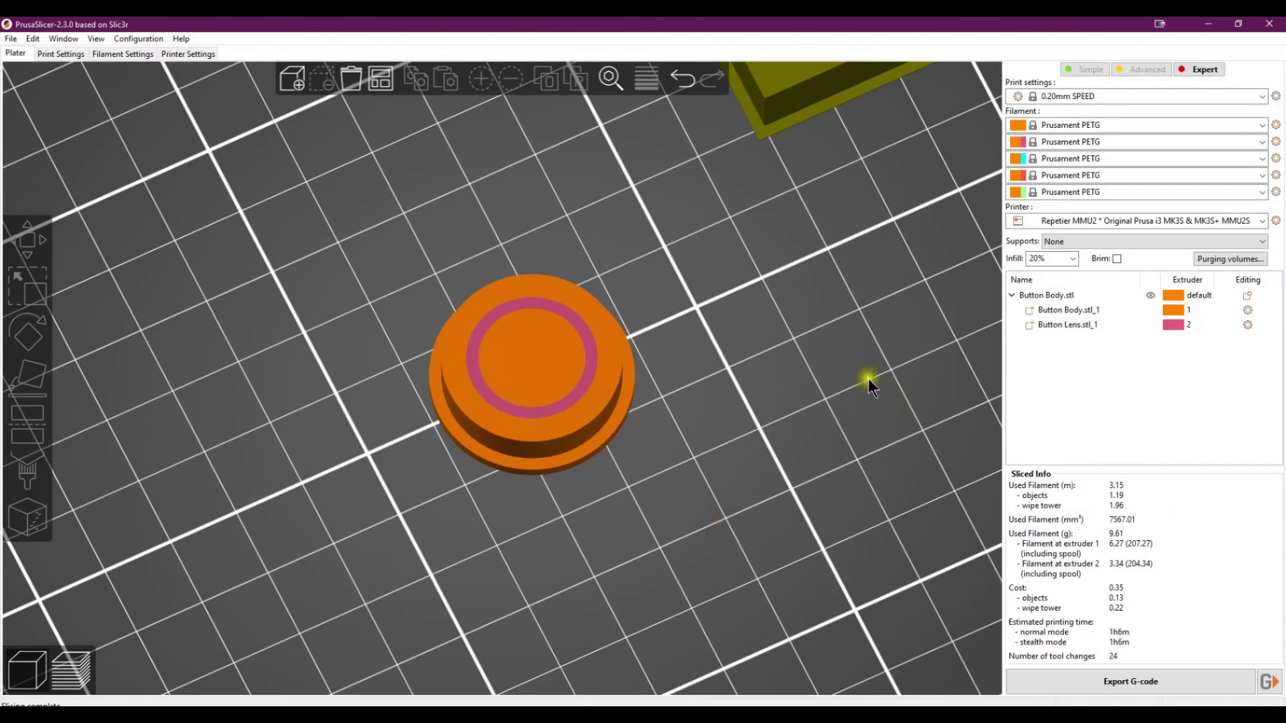
- Set the colour of the fifth extruder's filament to dark grey
click(1016, 191)
click(994, 196)
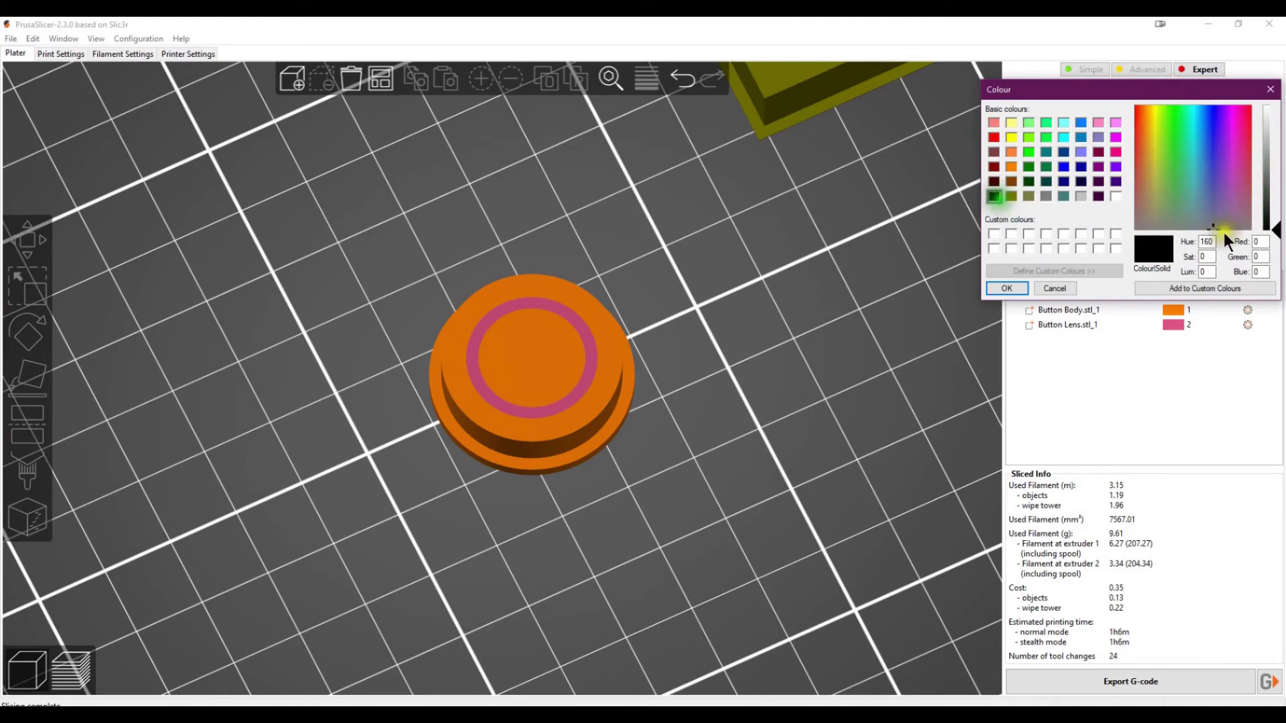
click(1272, 196)
click(1006, 287)
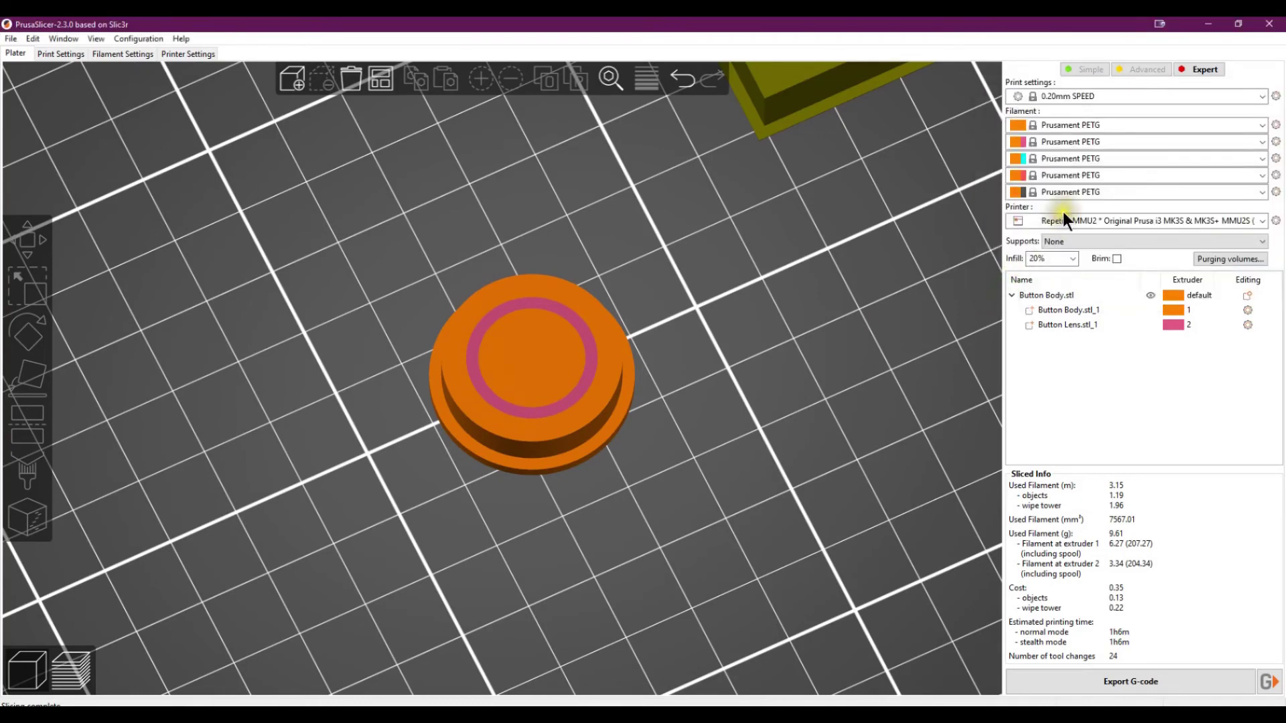
- Set the colour of the third extruder's filament to a very light grey, nearly white
click(1019, 159)
click(1081, 163)
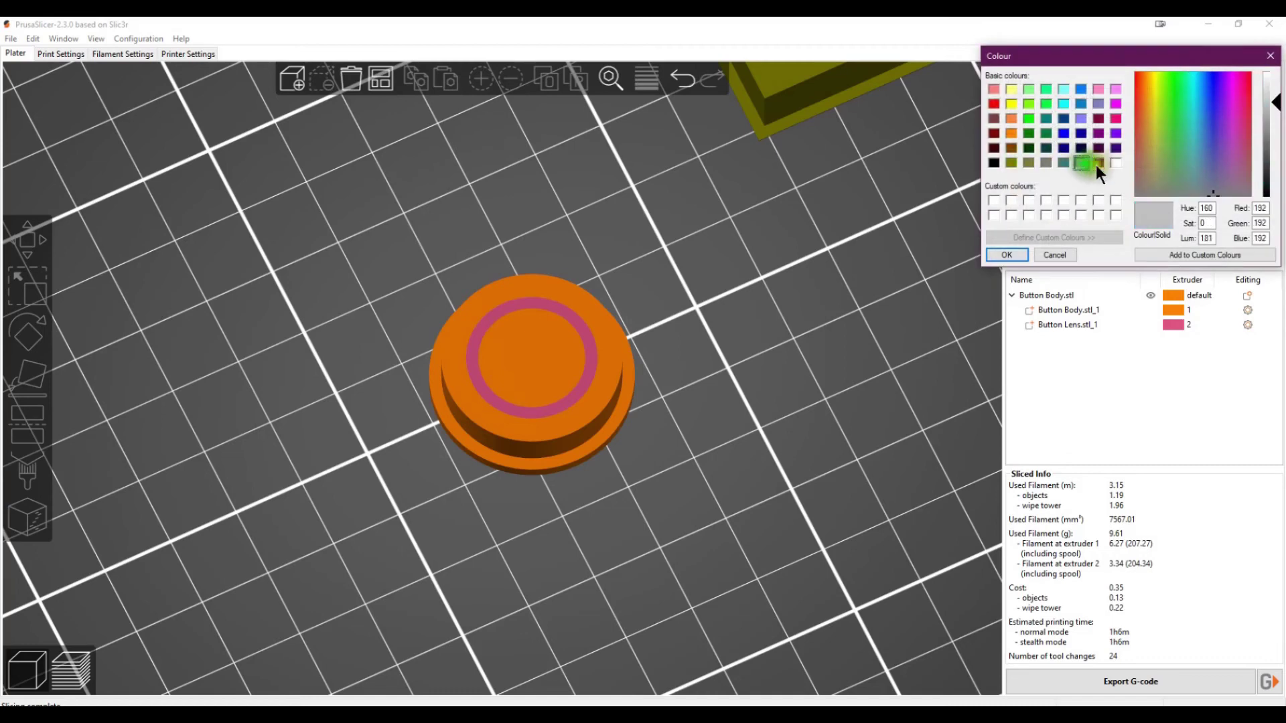
click(1271, 87)
click(1013, 255)
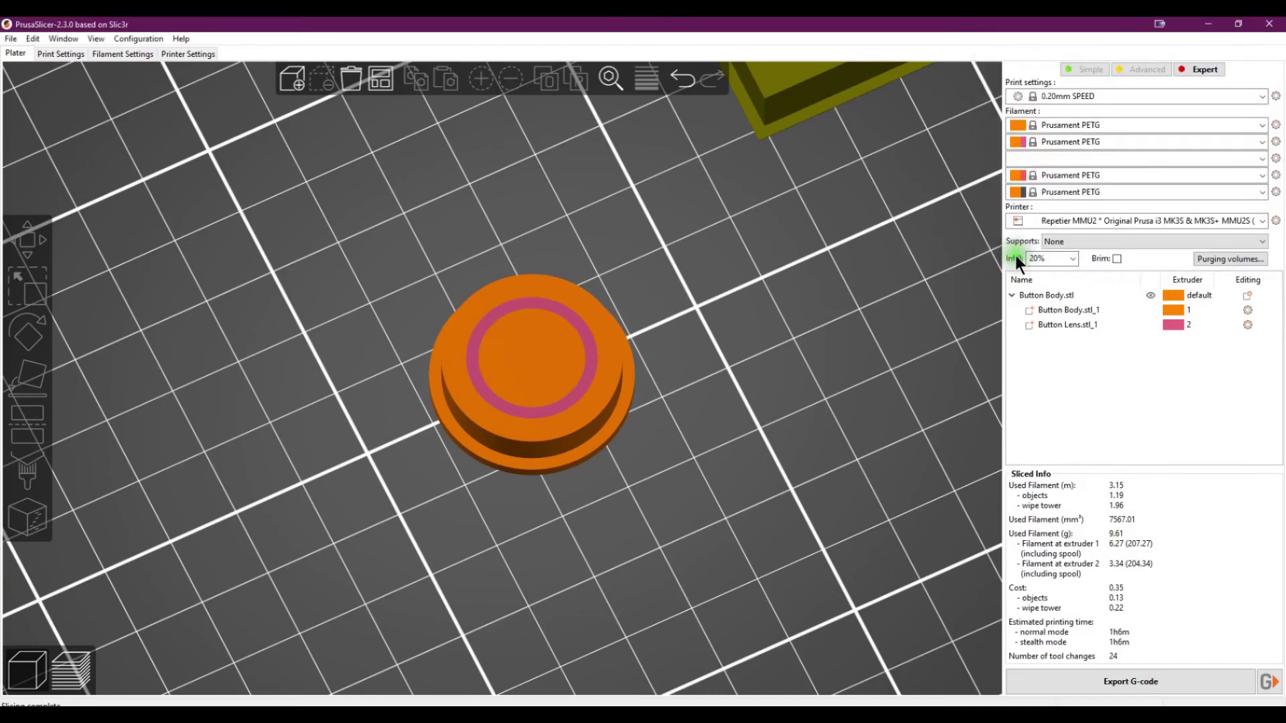
- Assign the Button Lens.stl_1 part to extruder 3
click(1170, 325)
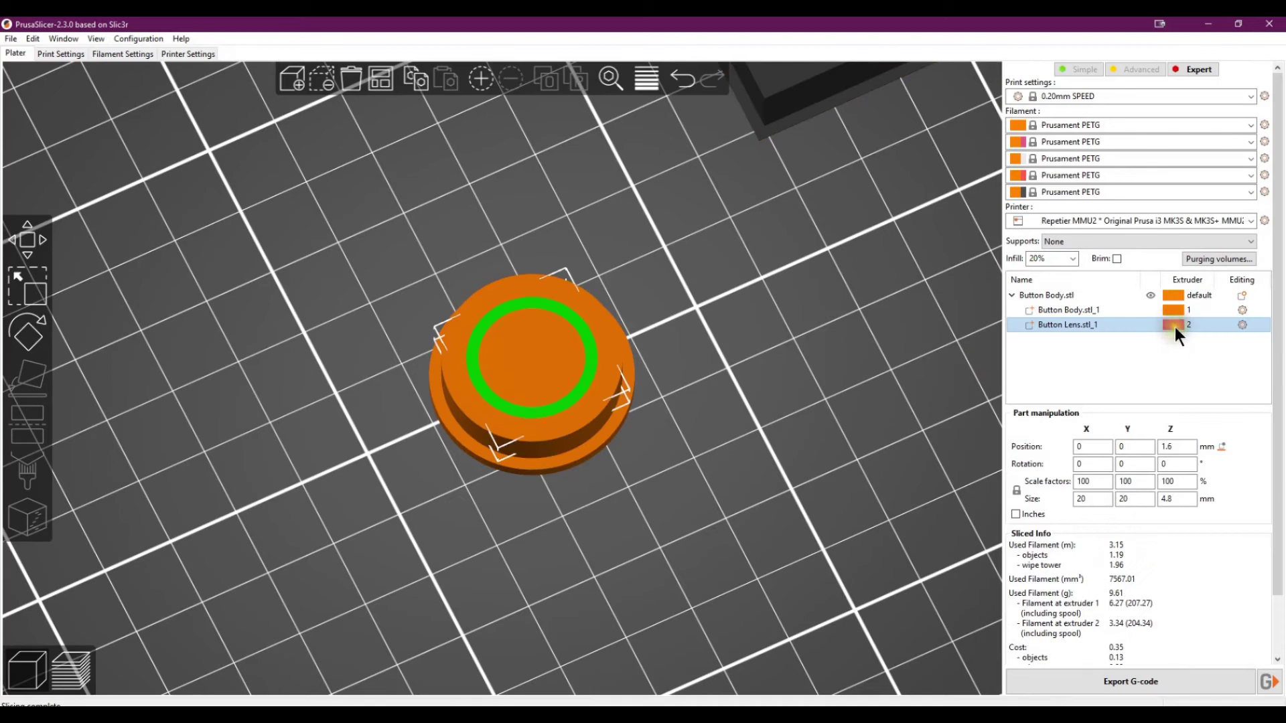
click(1174, 327)
click(1175, 326)
click(1184, 379)
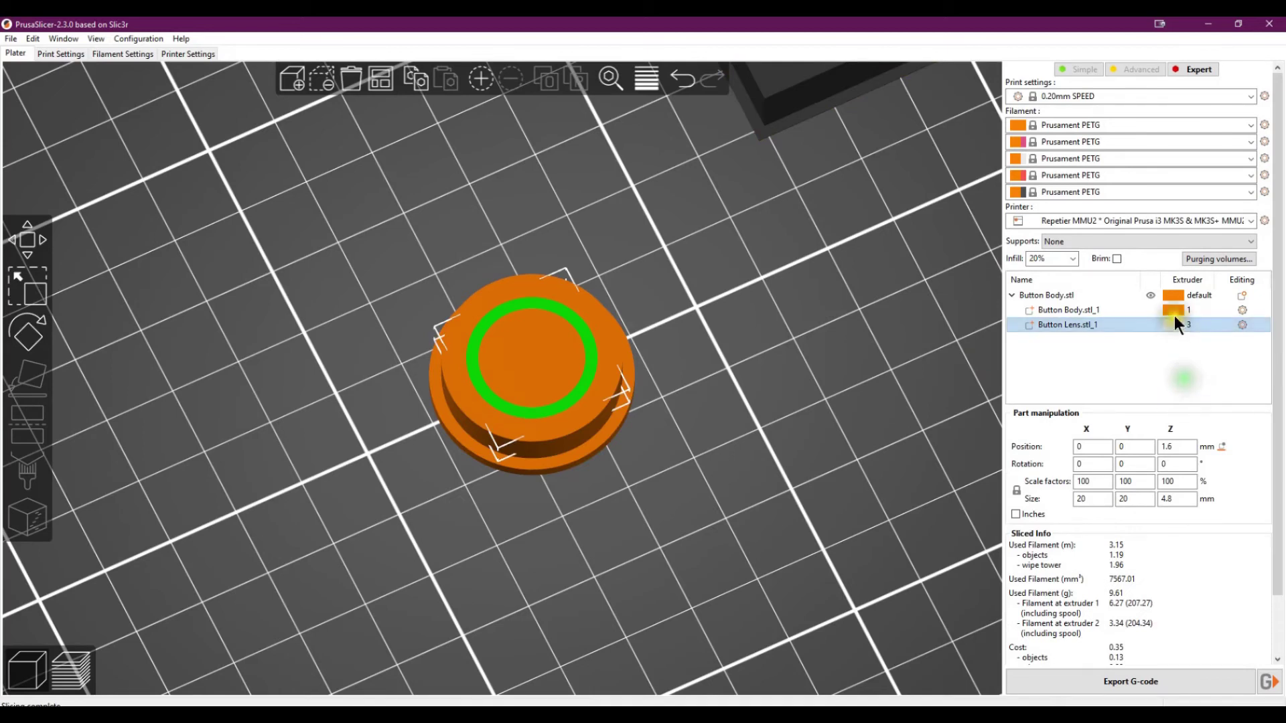
- Assign the Button Body.stl_1 part to extruder 5 and deselect the part
click(1172, 312)
click(1173, 312)
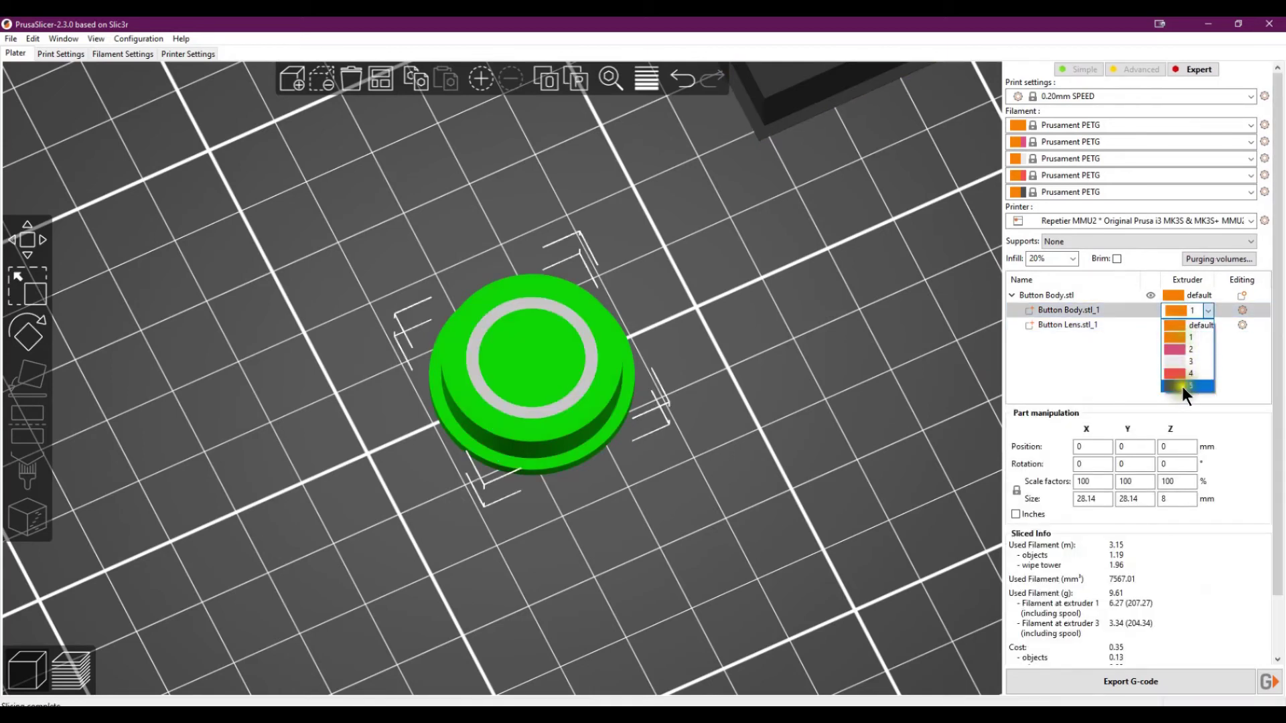
click(1183, 387)
drag(893, 421, 912, 401)
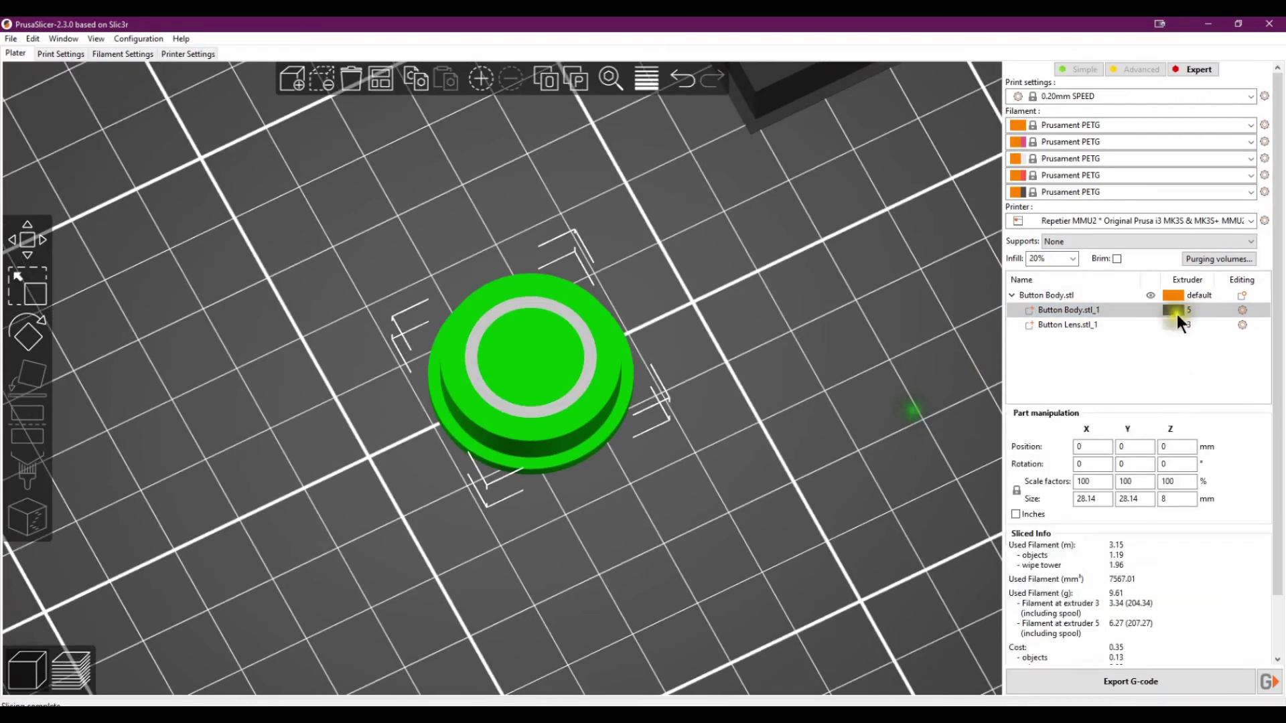
click(762, 404)
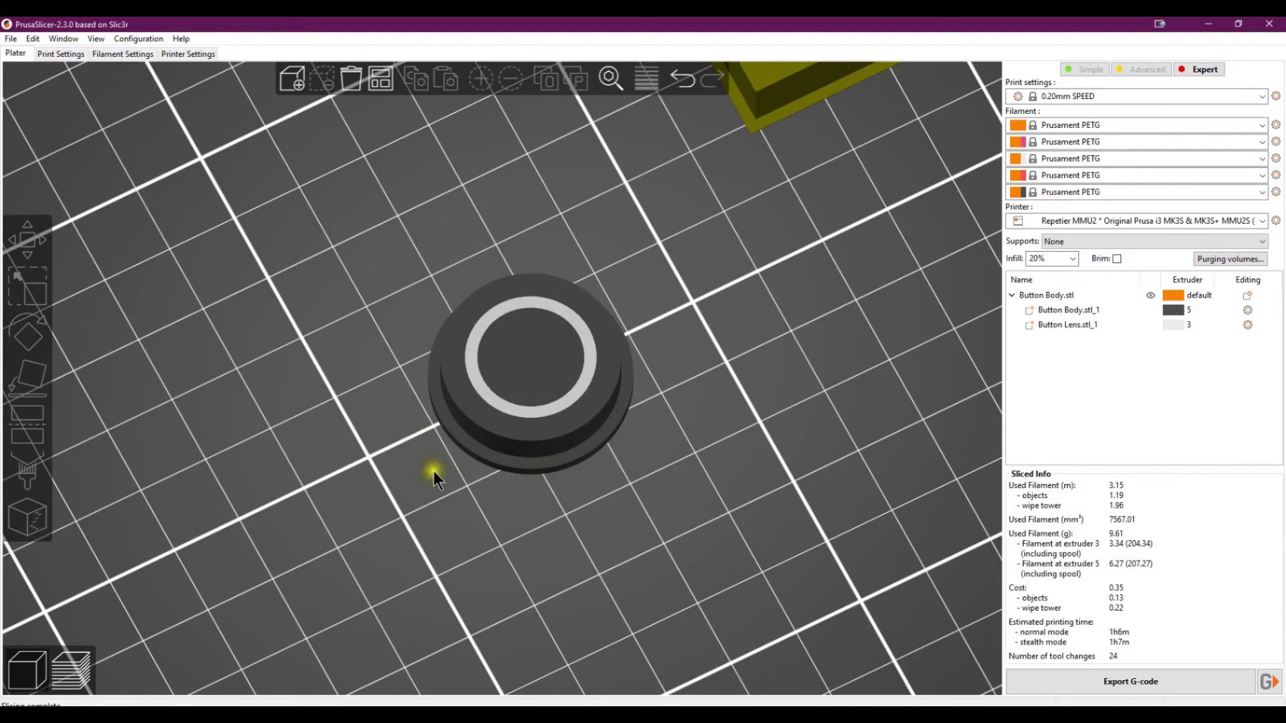
- Examine the recoloured button's lens ring up close from above and its hollow underside from below
drag(452, 496, 452, 487)
scroll(694, 554, up, 5)
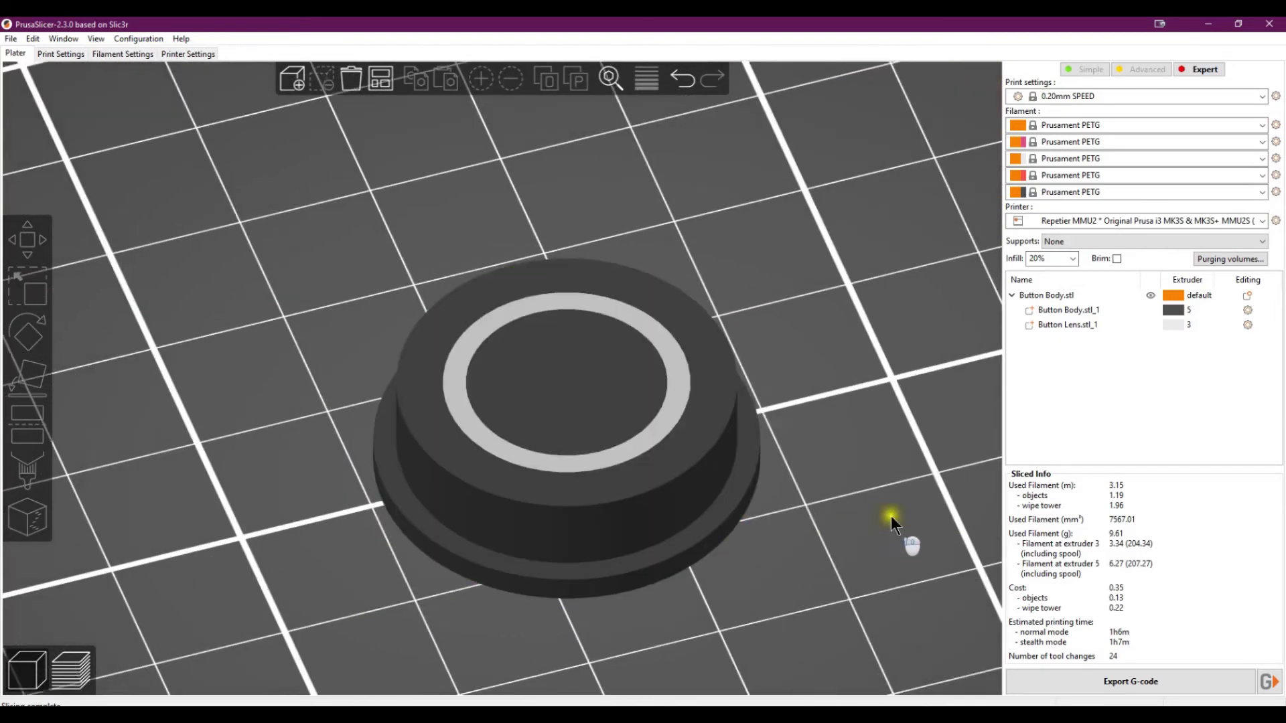
right_drag(886, 517, 827, 472)
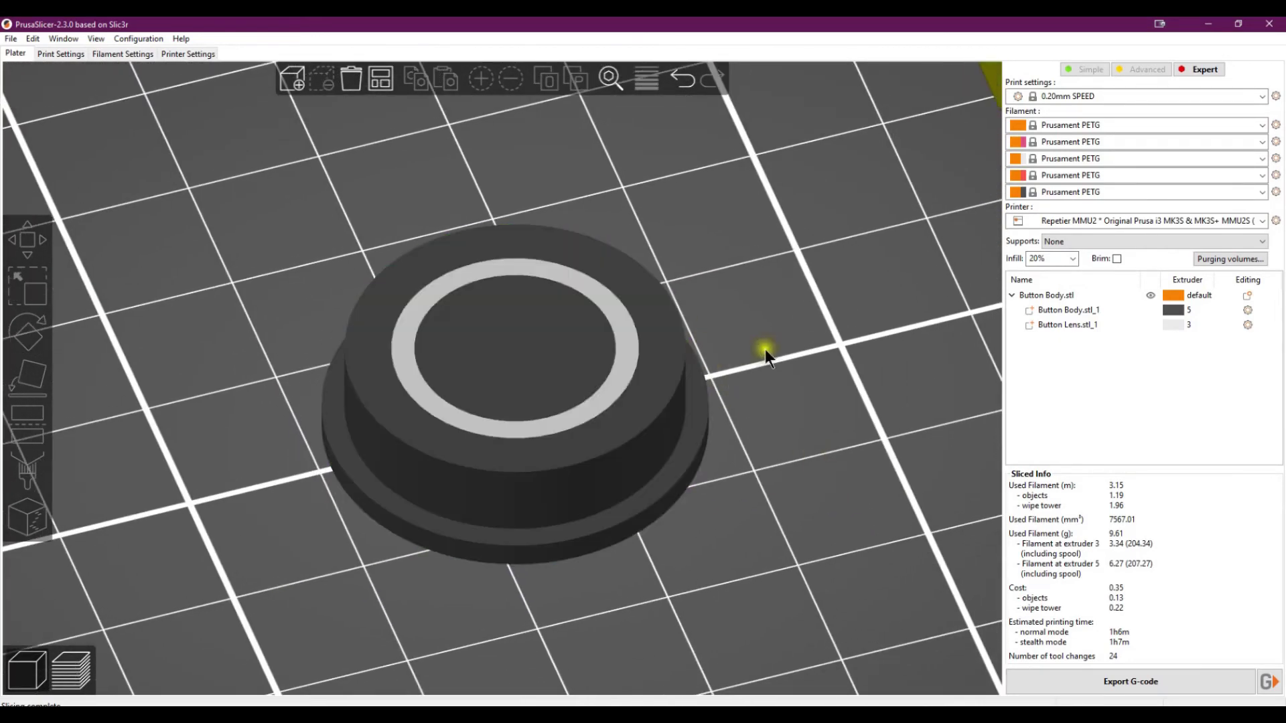
drag(206, 660, 390, 517)
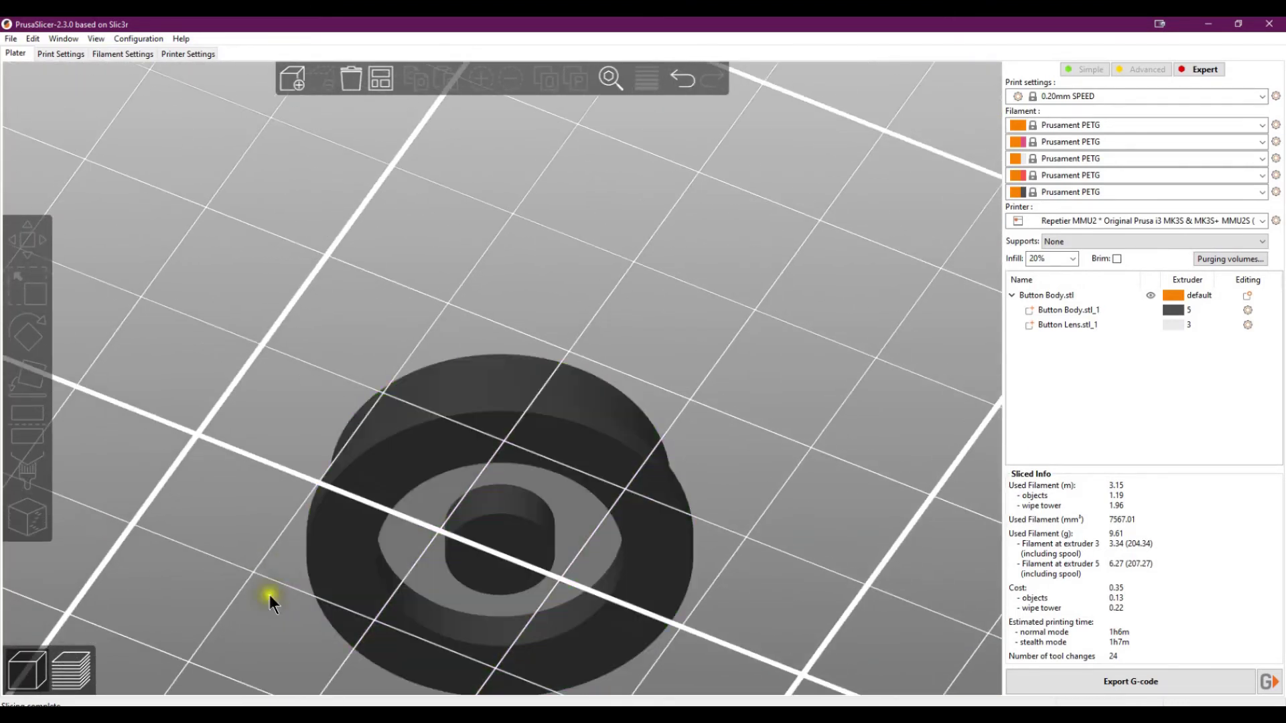
- Open the sliced layer preview and examine the button's underside and the toolpaths on its two-colour top surface
click(70, 678)
drag(791, 239, 794, 158)
scroll(740, 443, up, 2)
right_drag(833, 508, 834, 489)
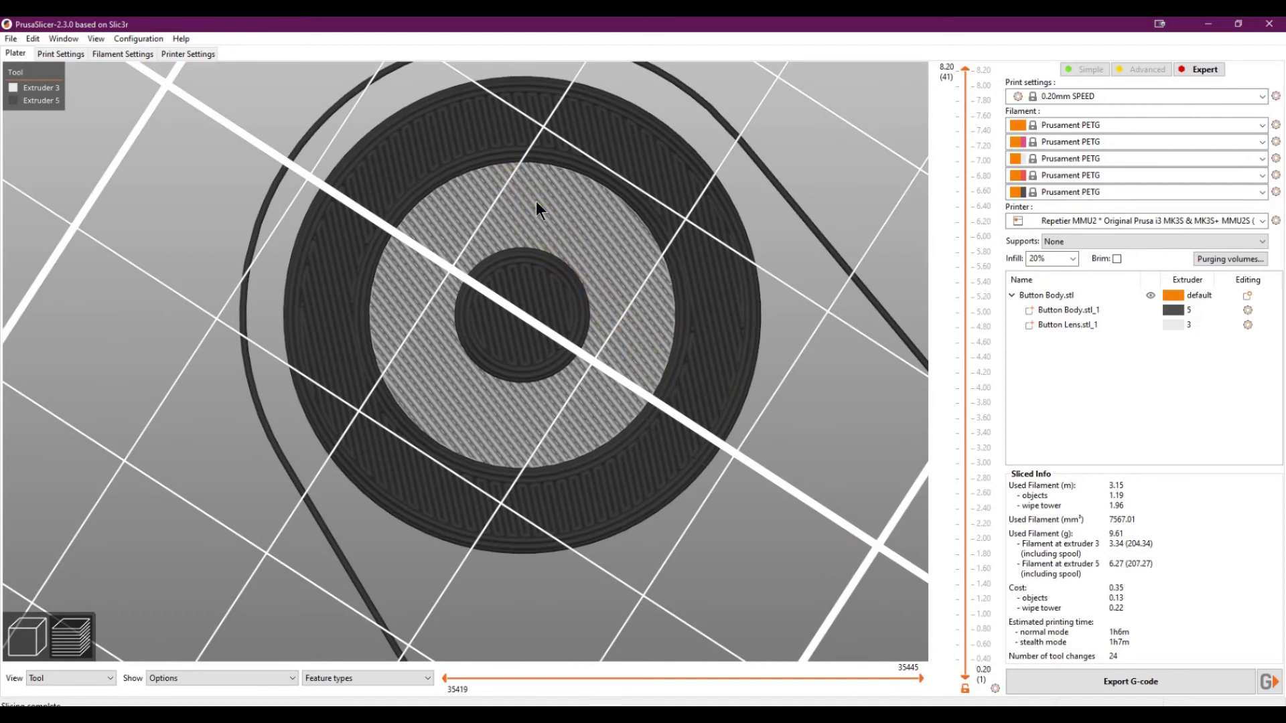
drag(812, 115, 774, 247)
scroll(762, 389, up, 2)
scroll(718, 362, up, 2)
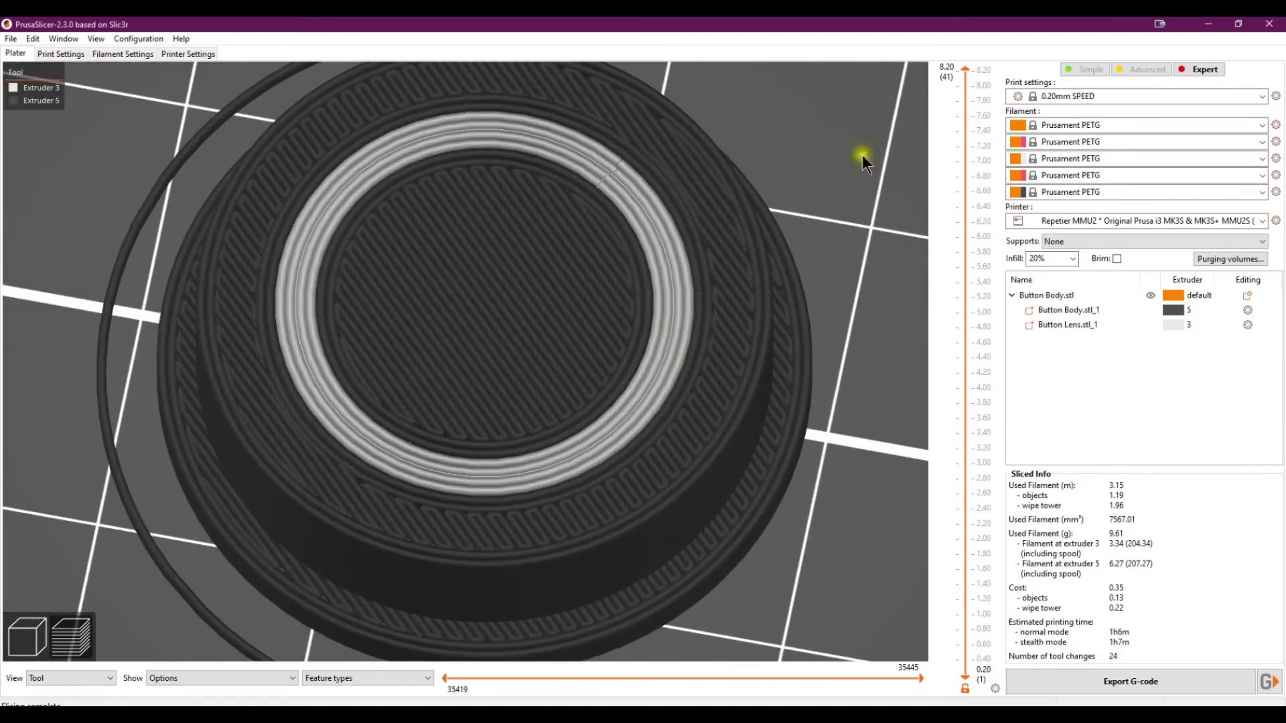
mouse_move(965, 74)
mouse_down()
mouse_move(958, 120)
mouse_move(965, 57)
mouse_up()
scroll(303, 270, down, 5)
drag(359, 296, 817, 320)
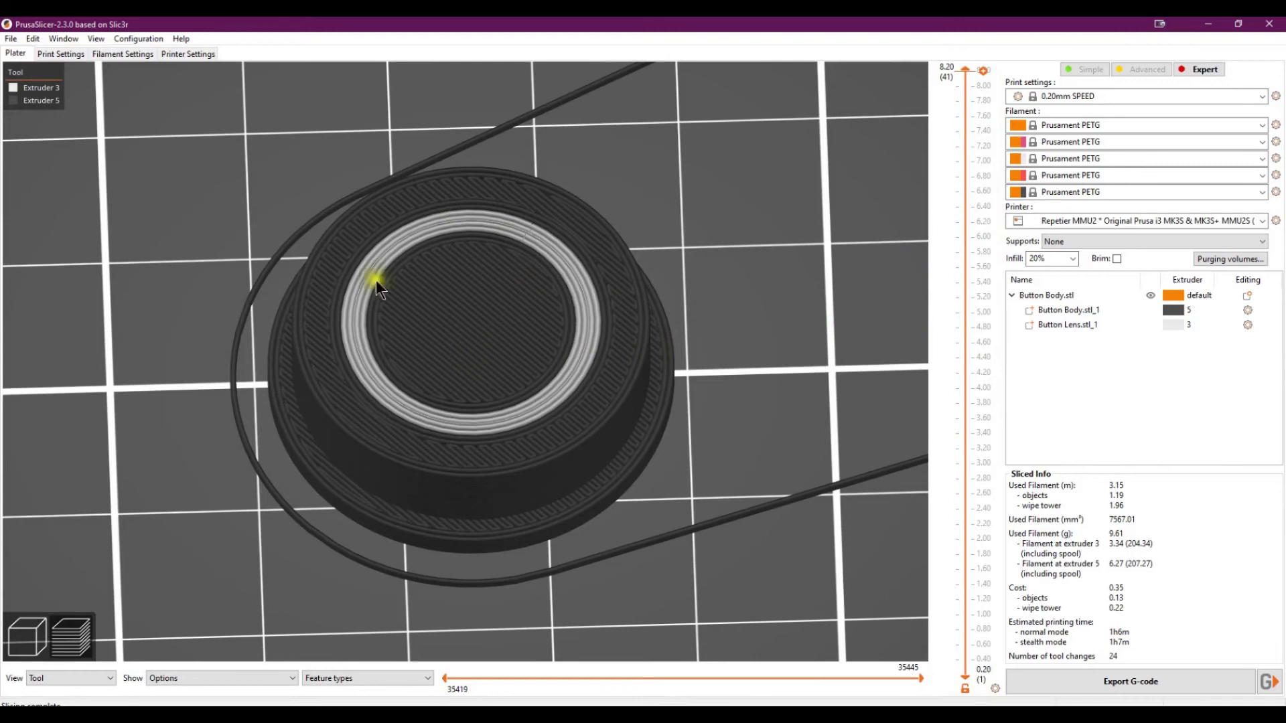
click(1248, 311)
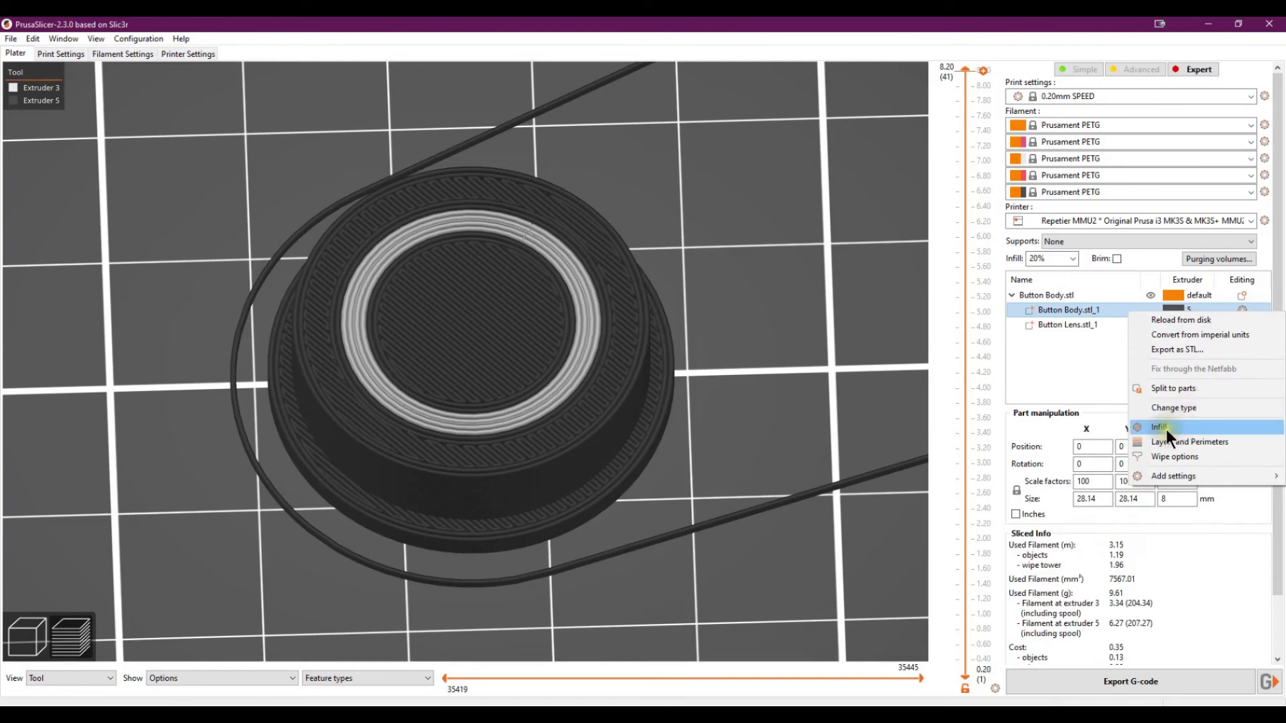
click(1192, 430)
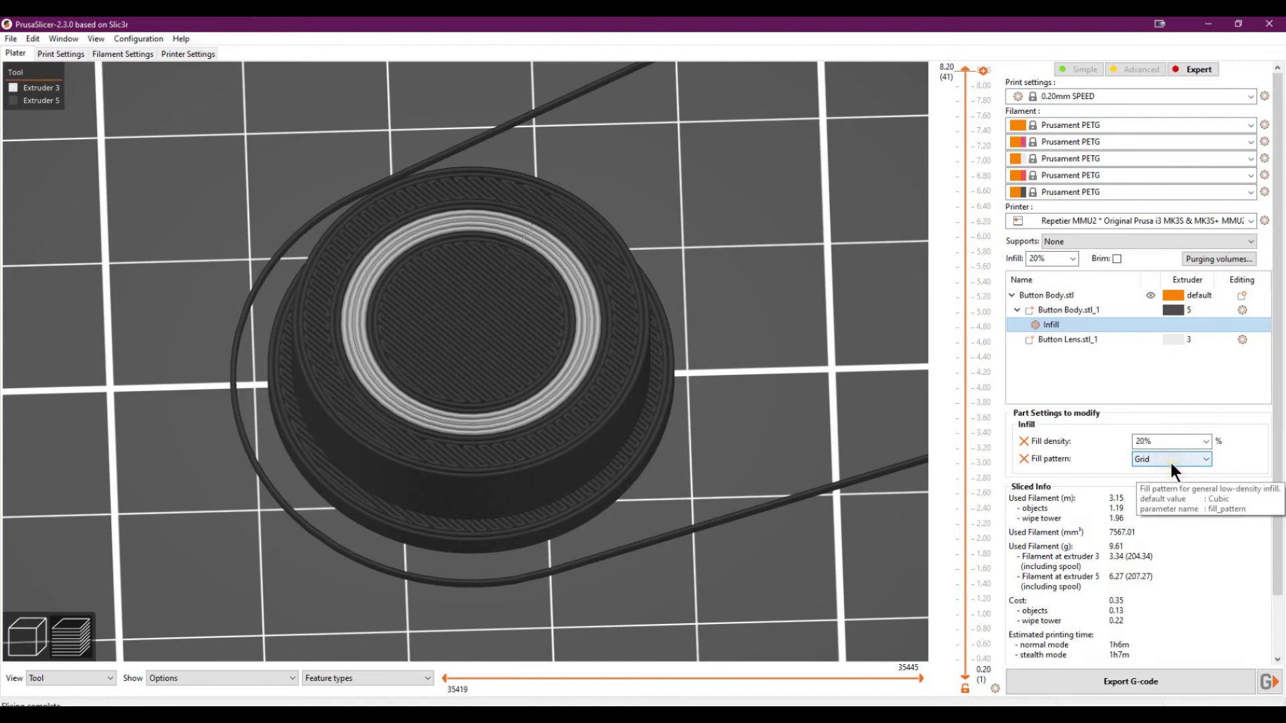
click(1023, 458)
click(1024, 459)
- Try a Concentric top fill pattern override on the Button Body part, inspect the sliced top surface, and remove the override
click(1243, 309)
mouse_move(1174, 472)
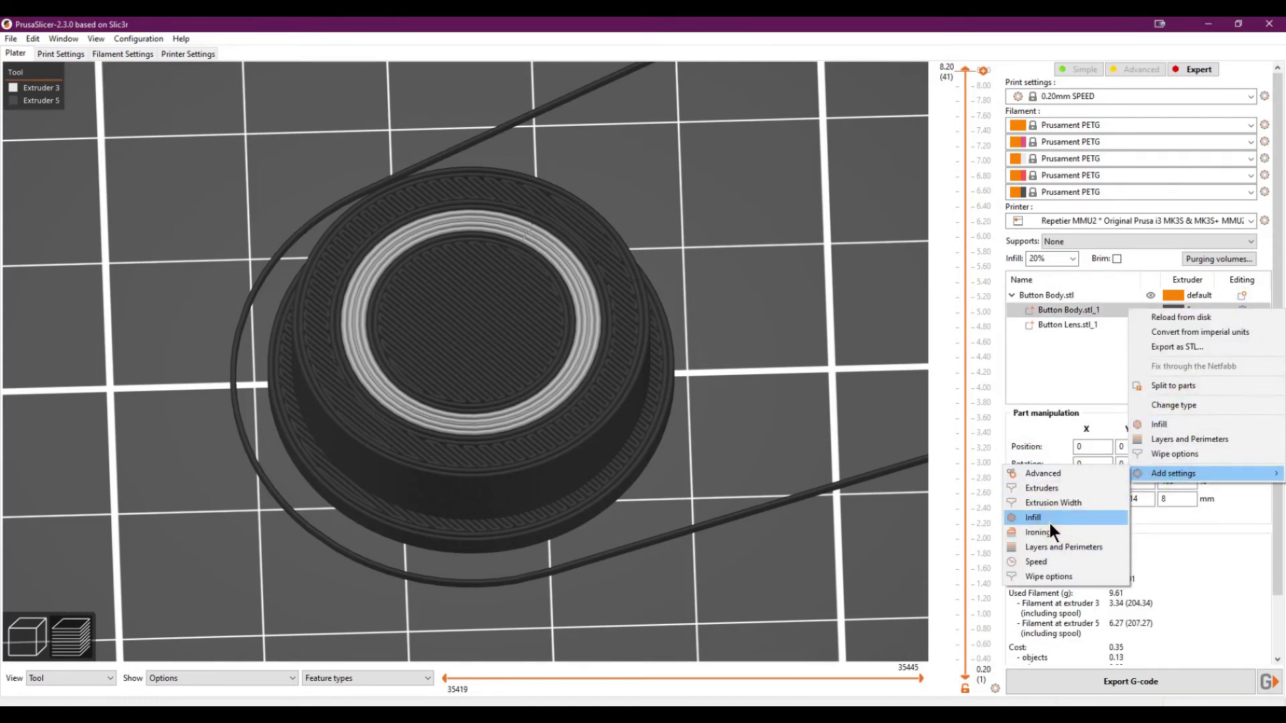
click(1083, 521)
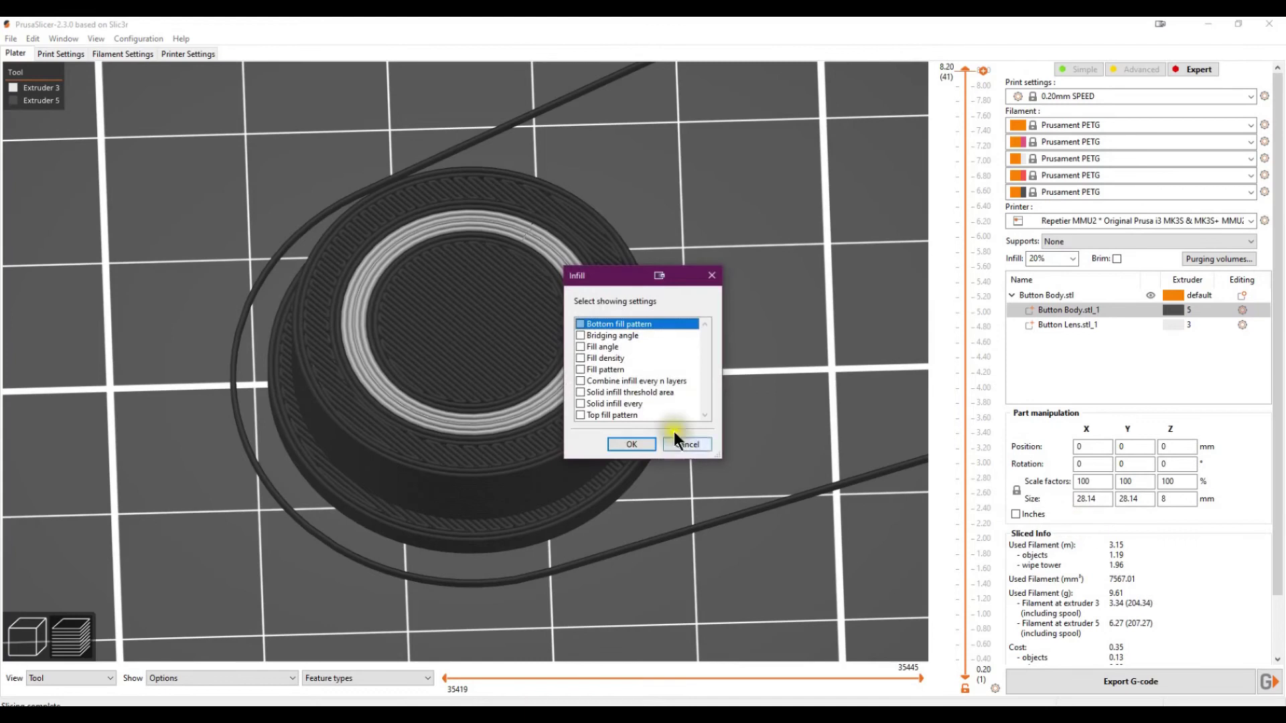
click(584, 415)
click(631, 444)
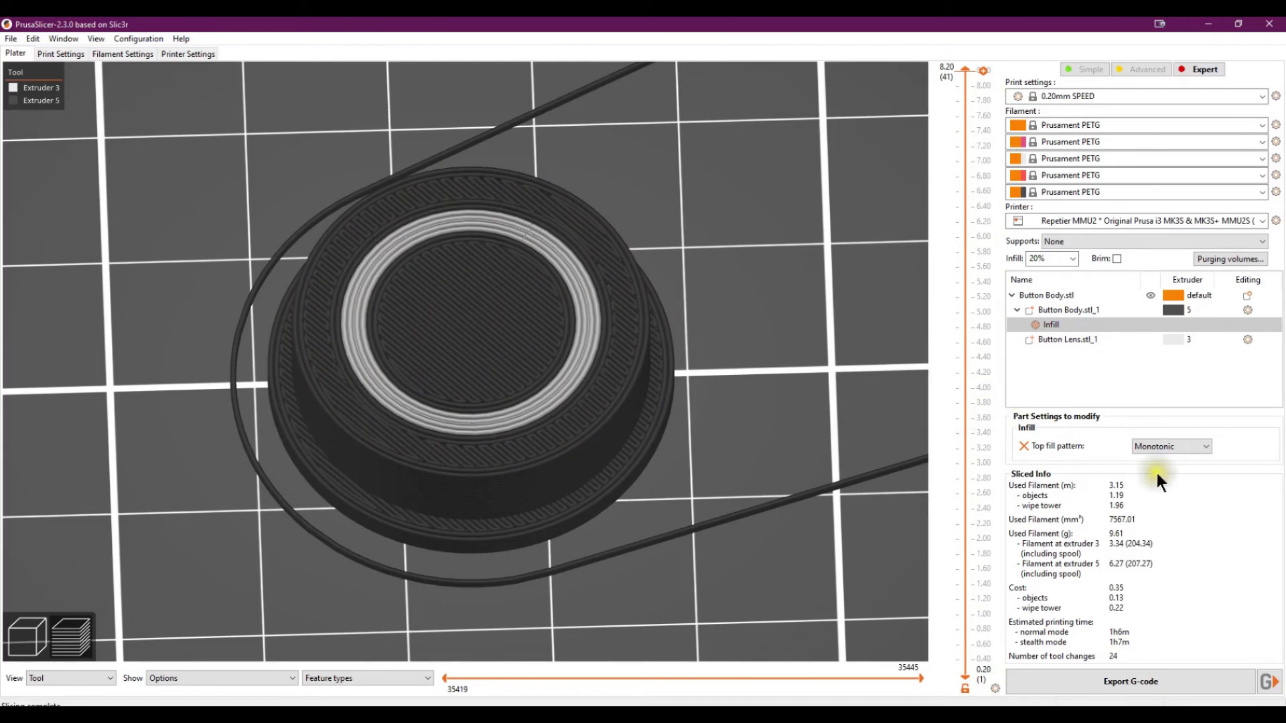
click(1163, 445)
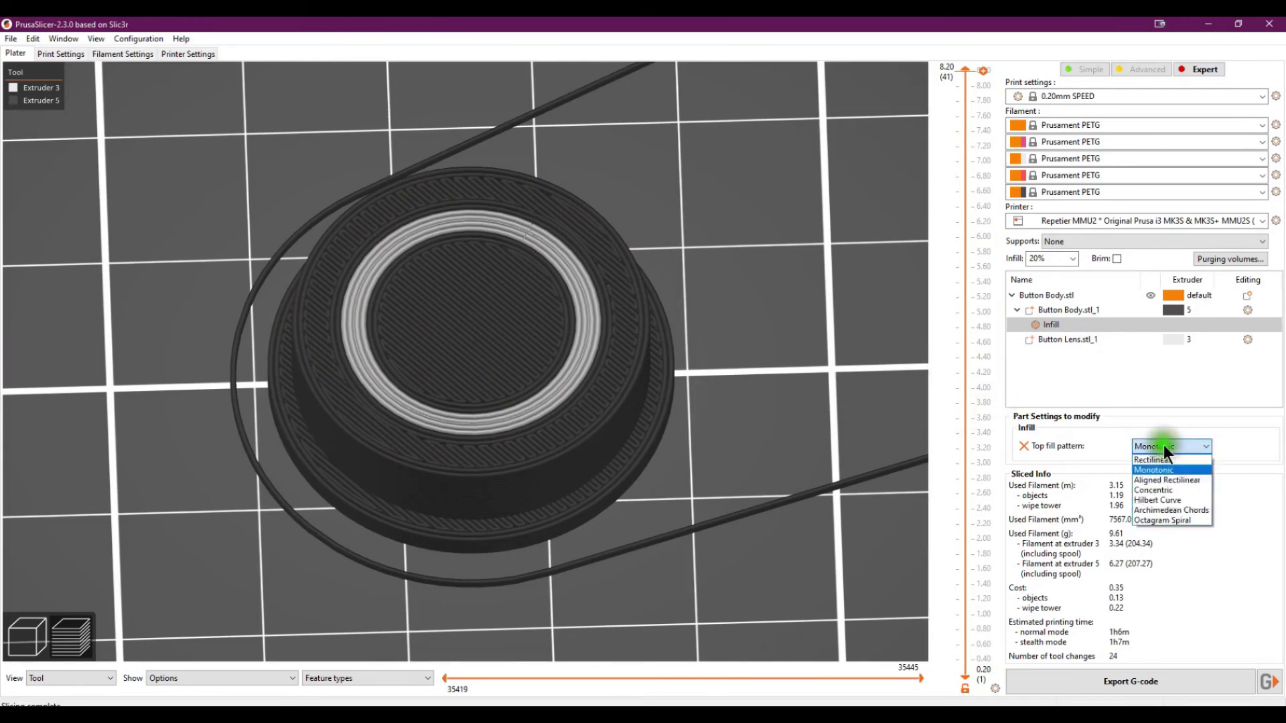
click(1167, 491)
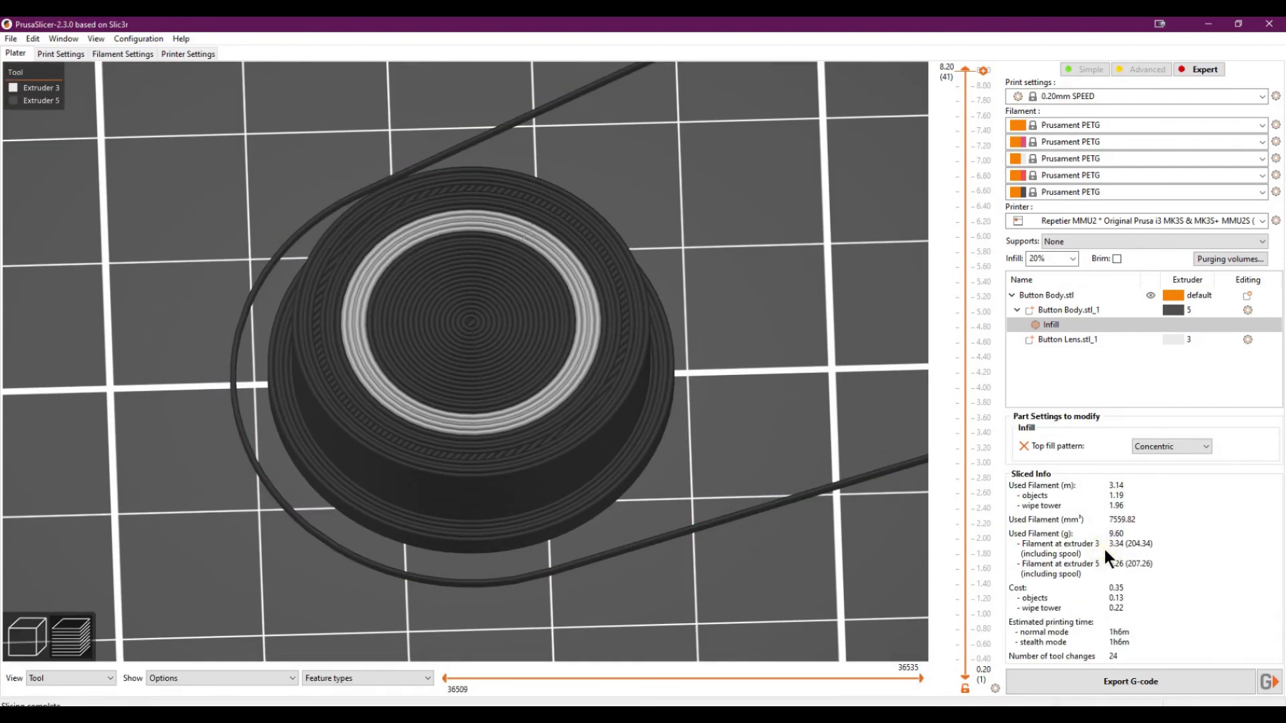
scroll(609, 311, up, 5)
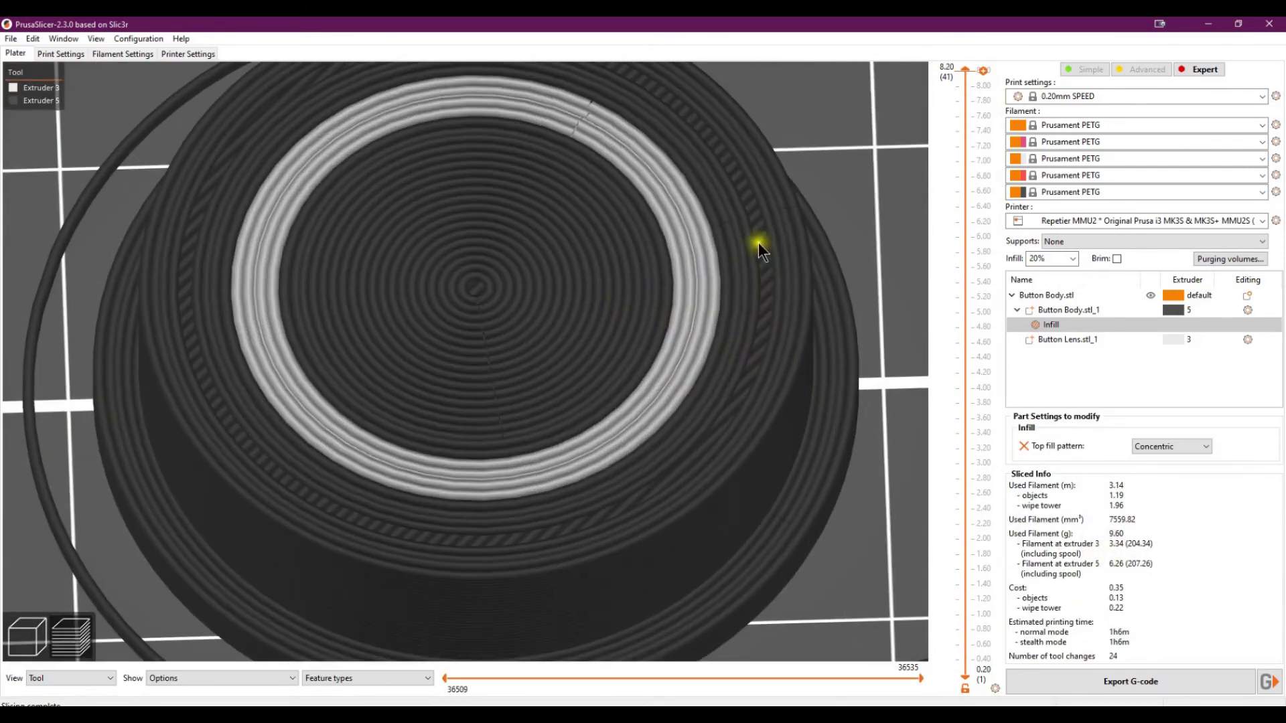
right_drag(758, 243, 768, 347)
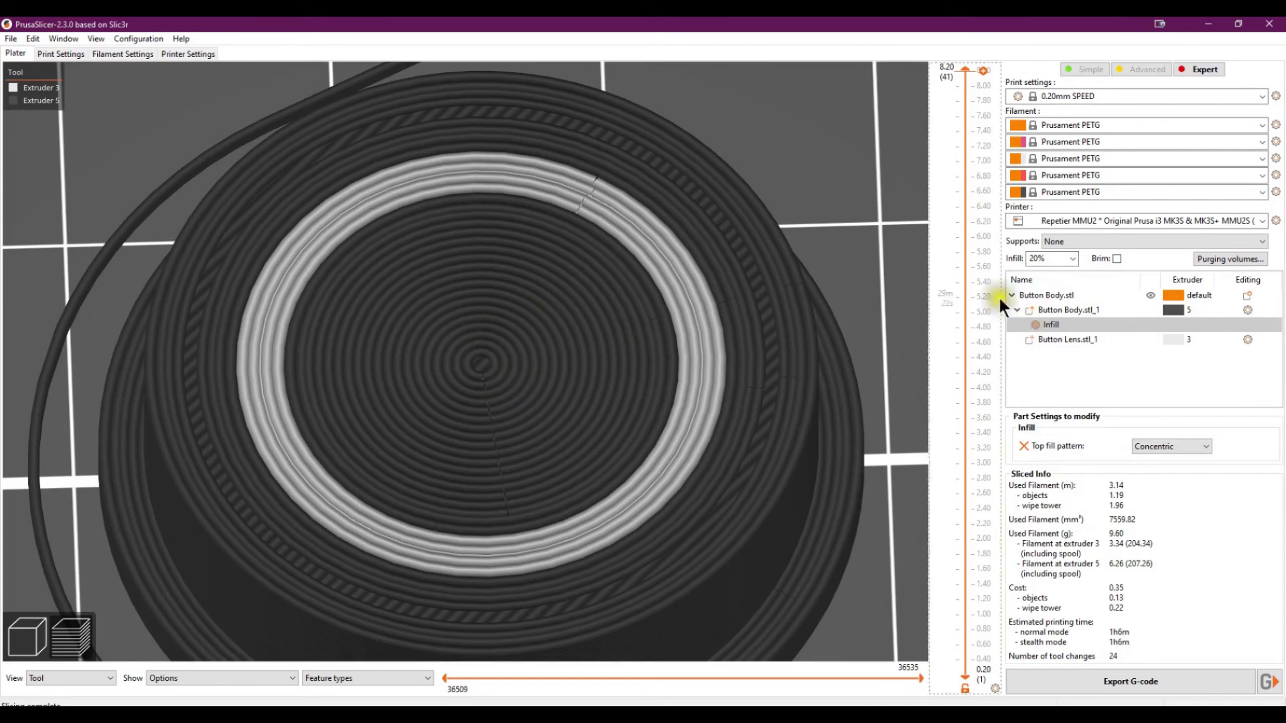
scroll(576, 268, down, 5)
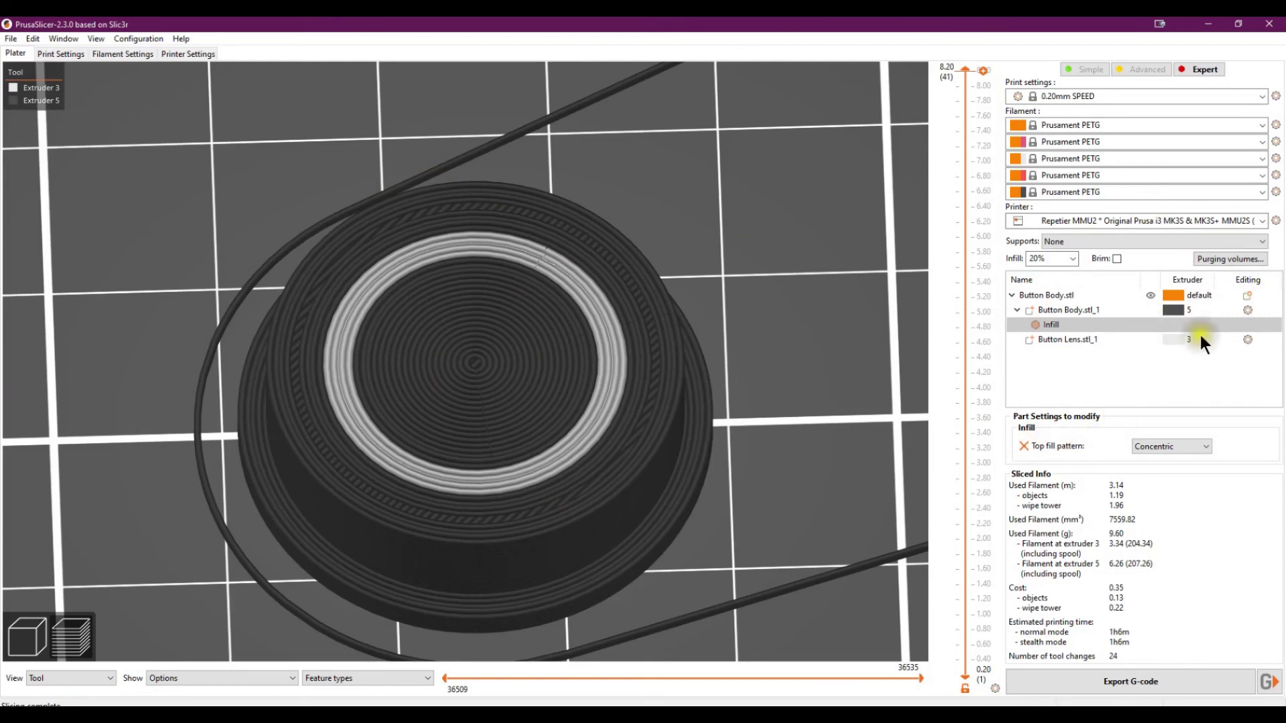
click(1024, 447)
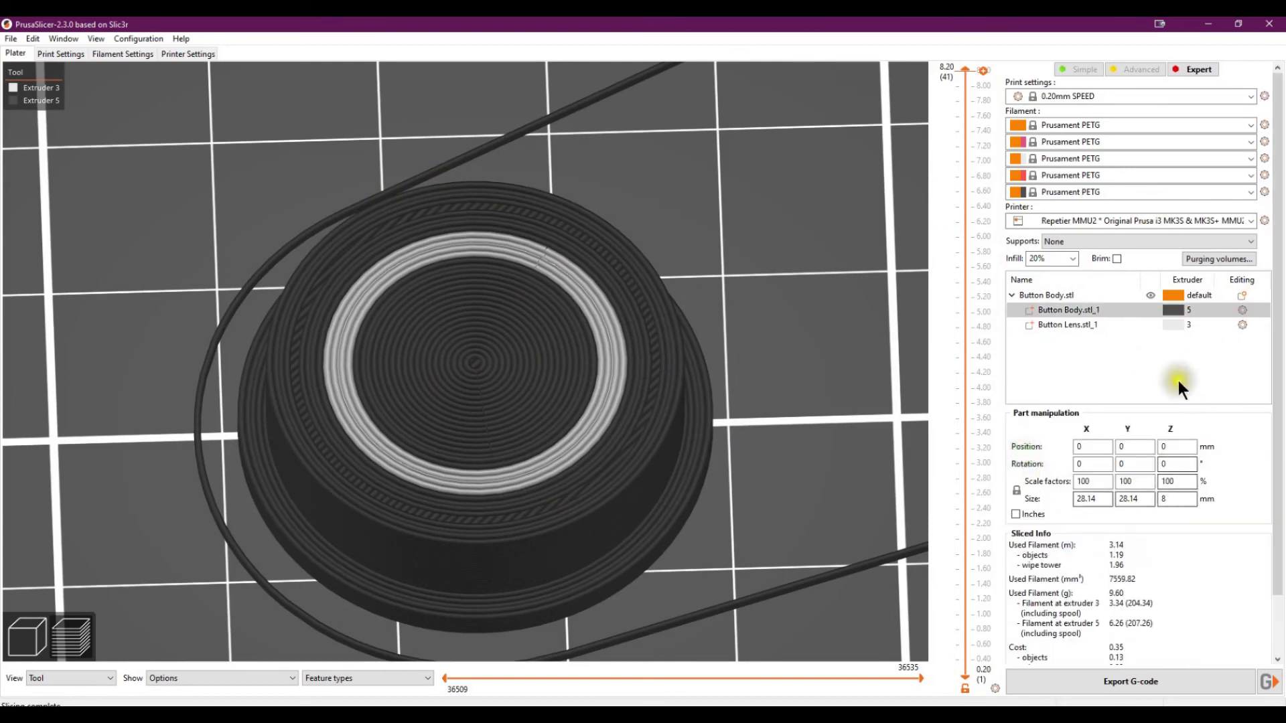
- Add the Enable ironing setting to the Button Body part and turn ironing on
click(1242, 309)
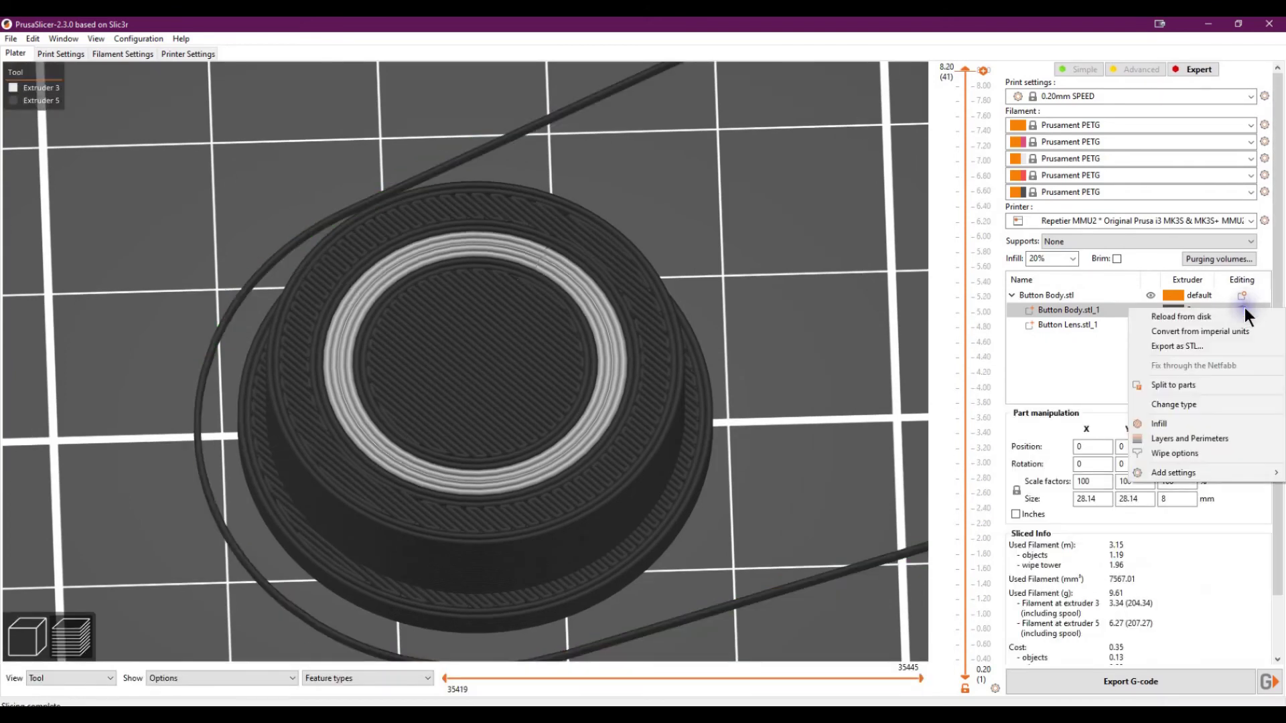
mouse_move(1180, 472)
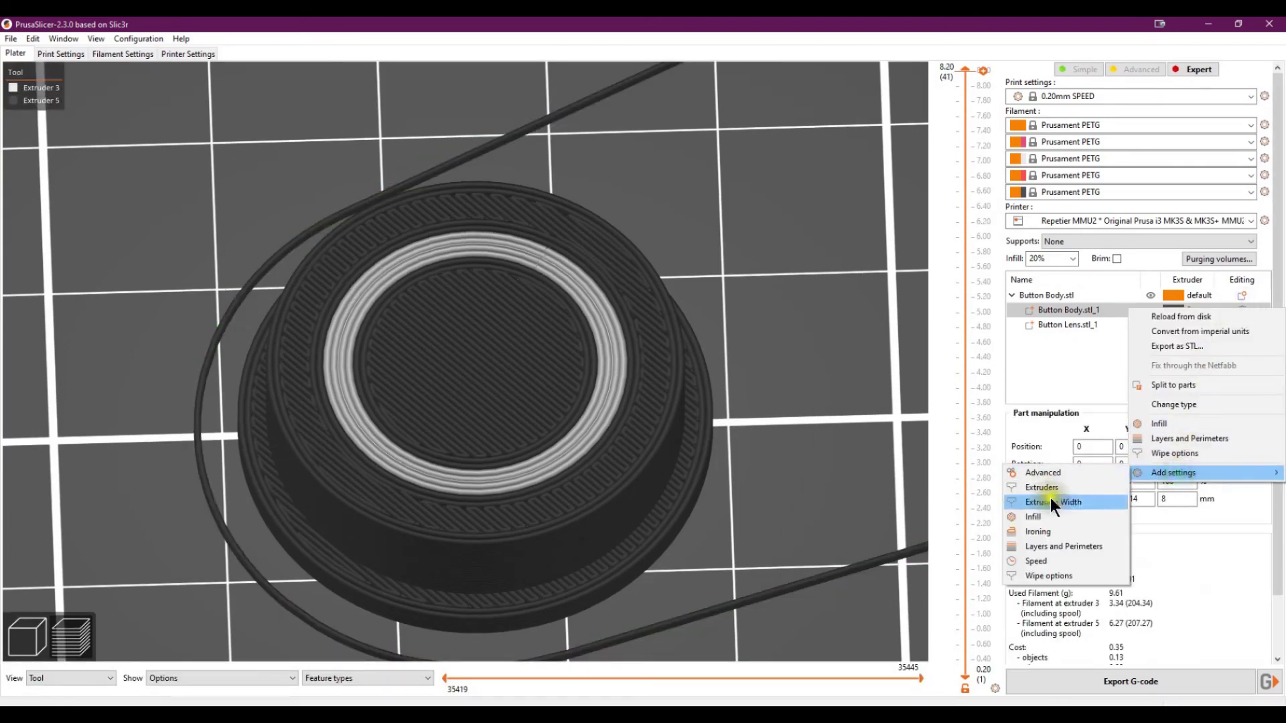
click(1045, 532)
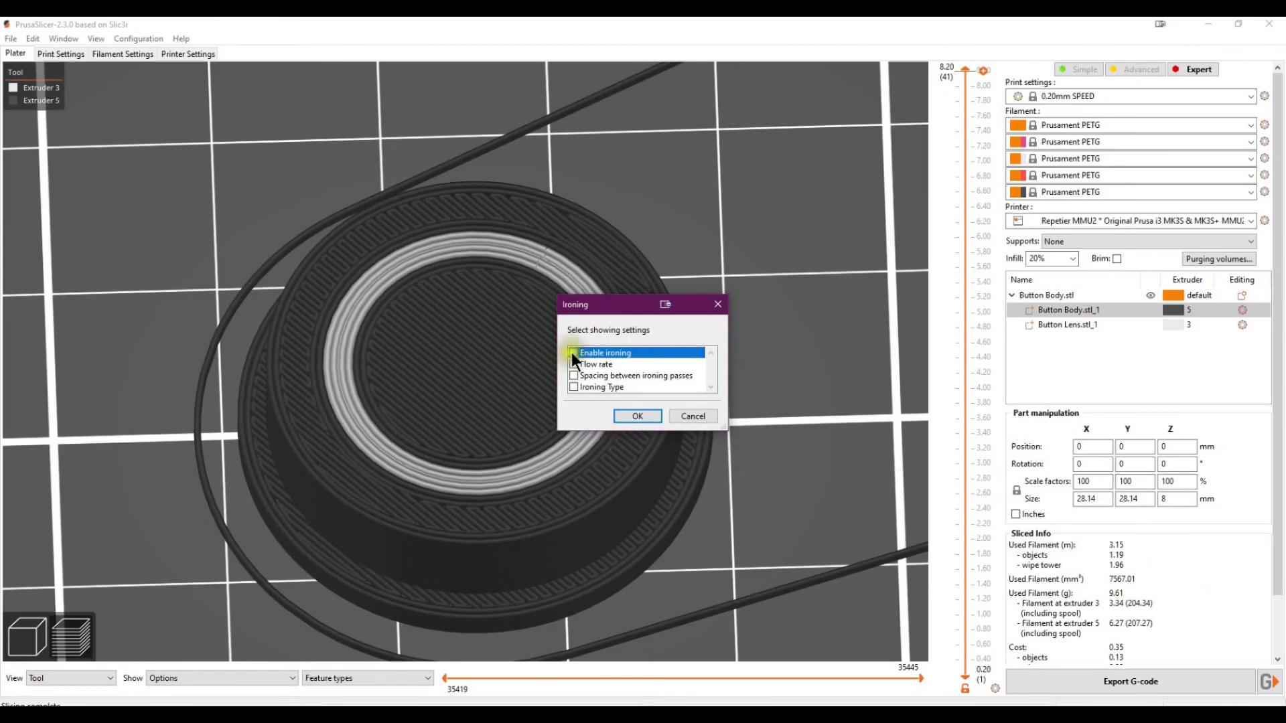
click(573, 352)
click(631, 414)
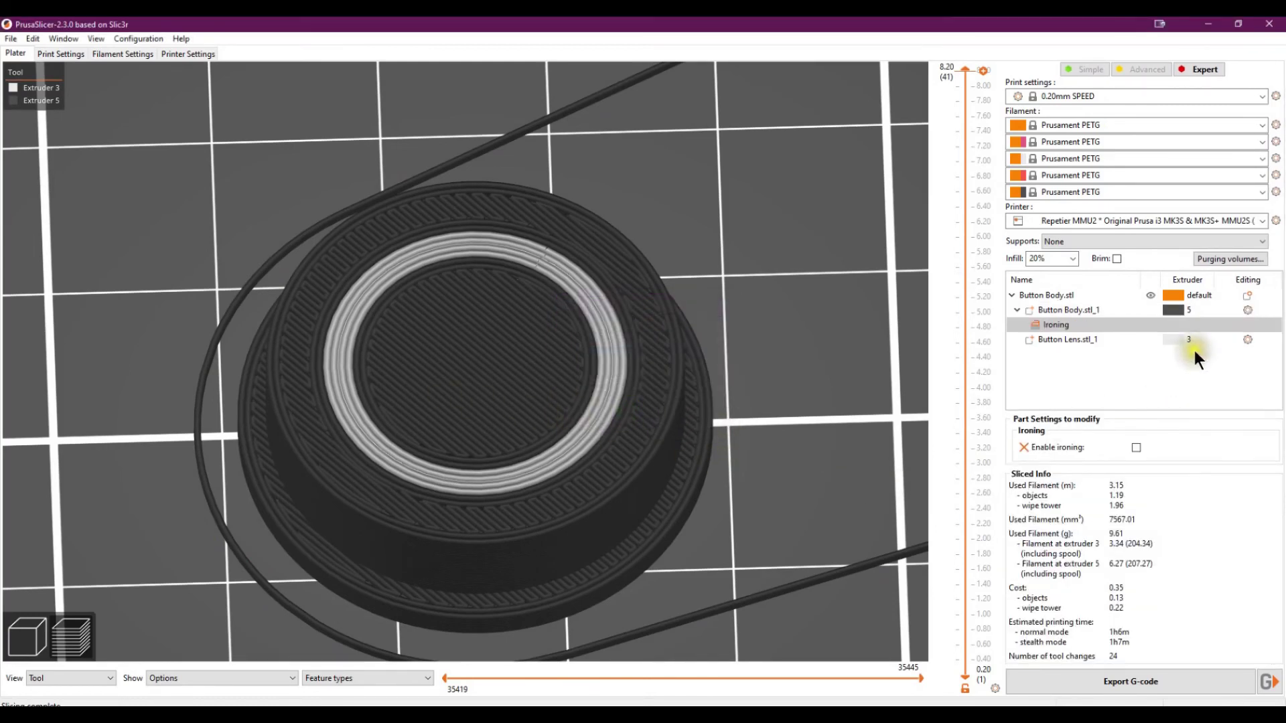
click(1135, 448)
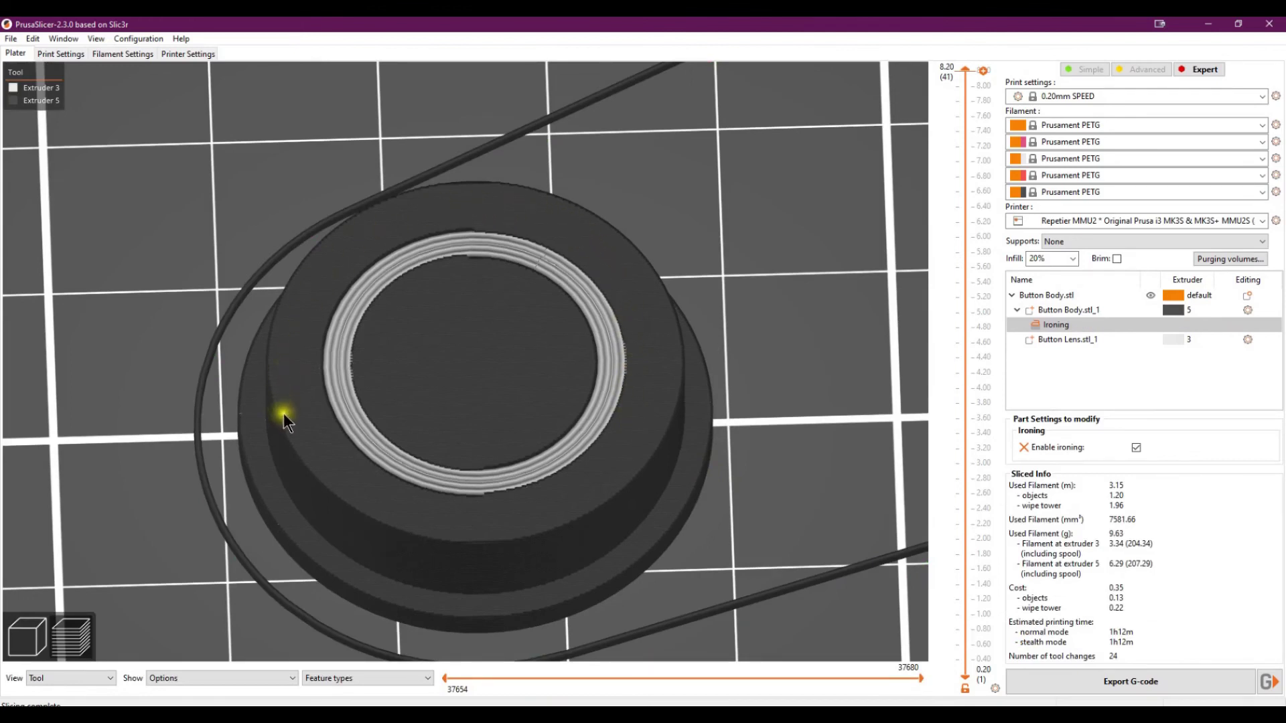
- Examine the ironed top surface of the button in the preview, especially the edges around the light lens ring
scroll(566, 516, up, 2)
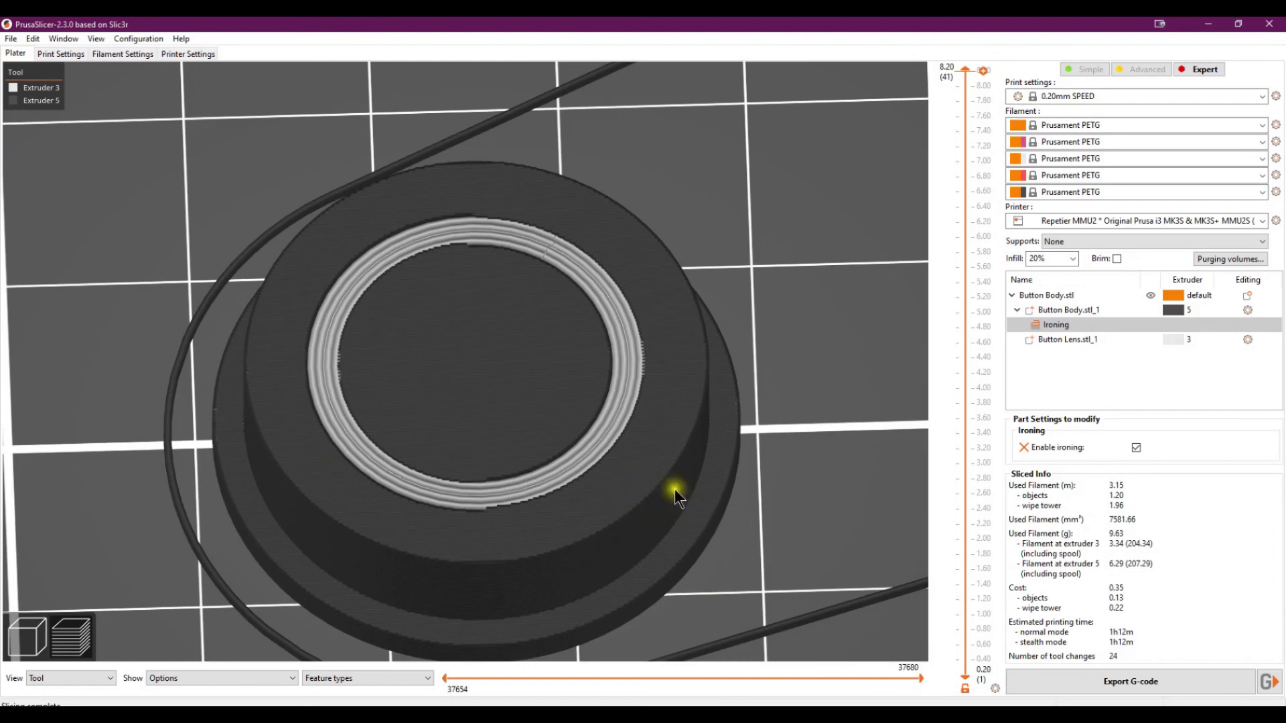
scroll(581, 389, up, 8)
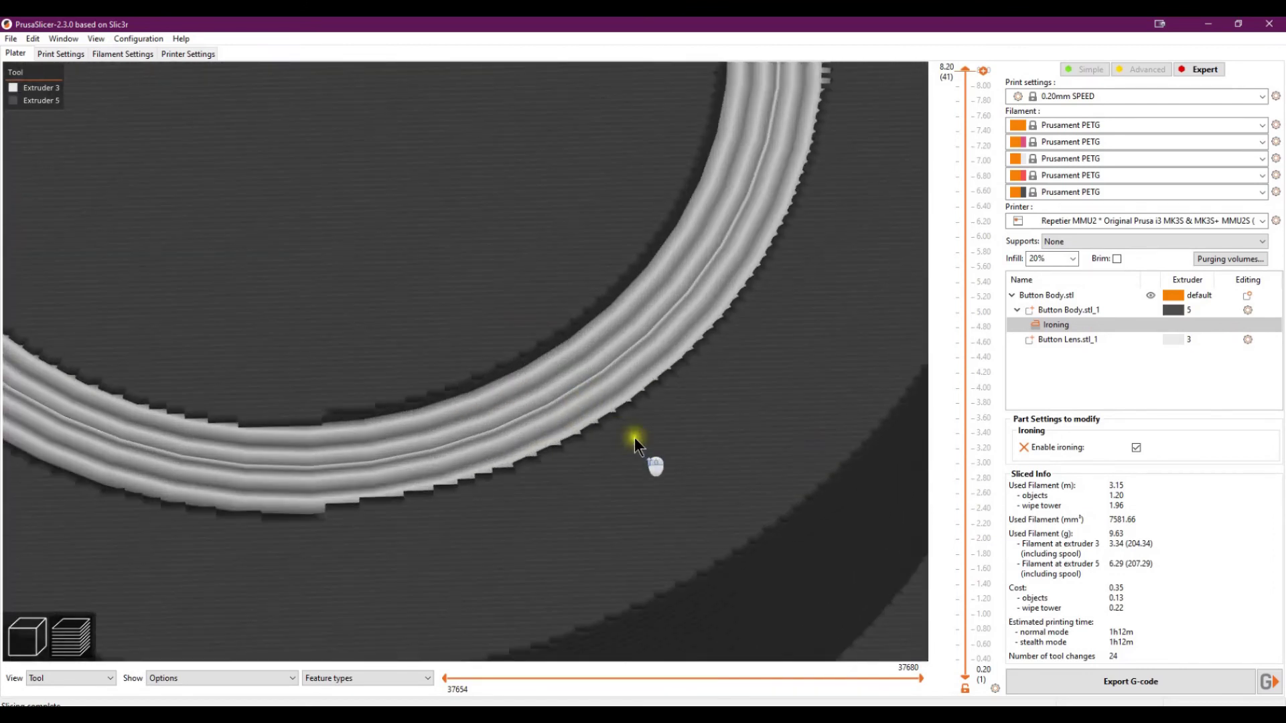
click(670, 266)
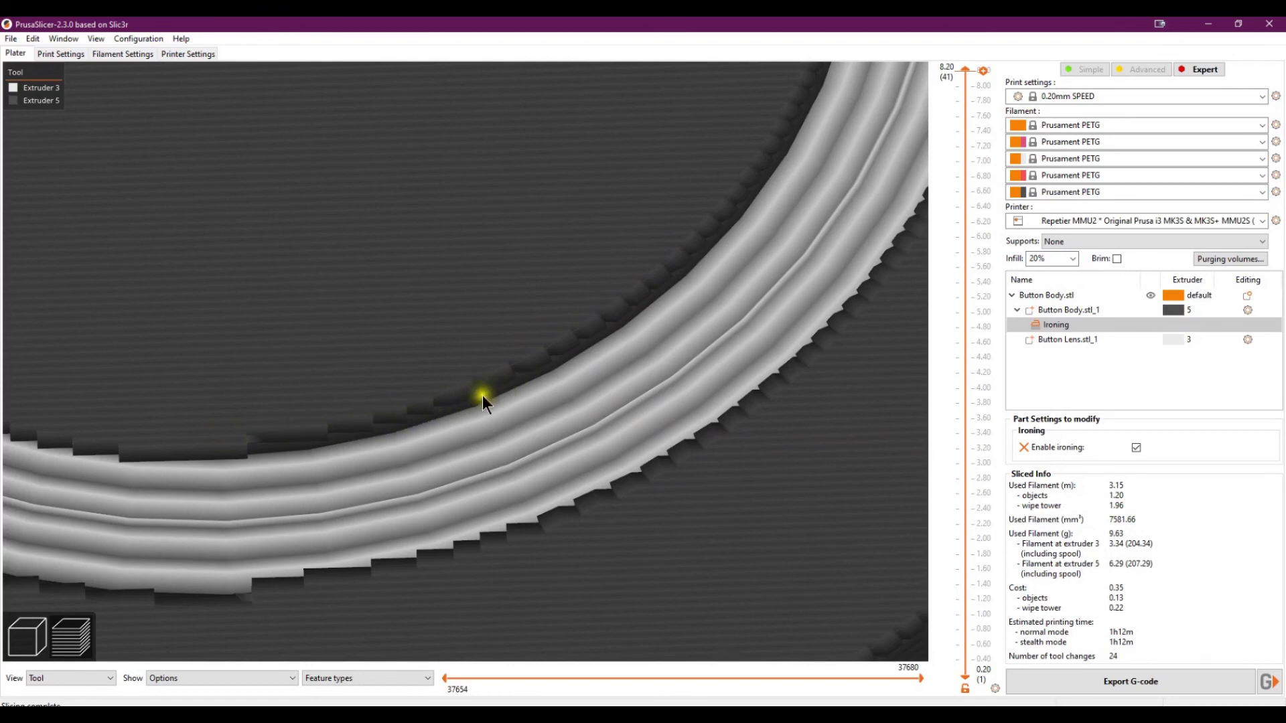
scroll(639, 337, down, 10)
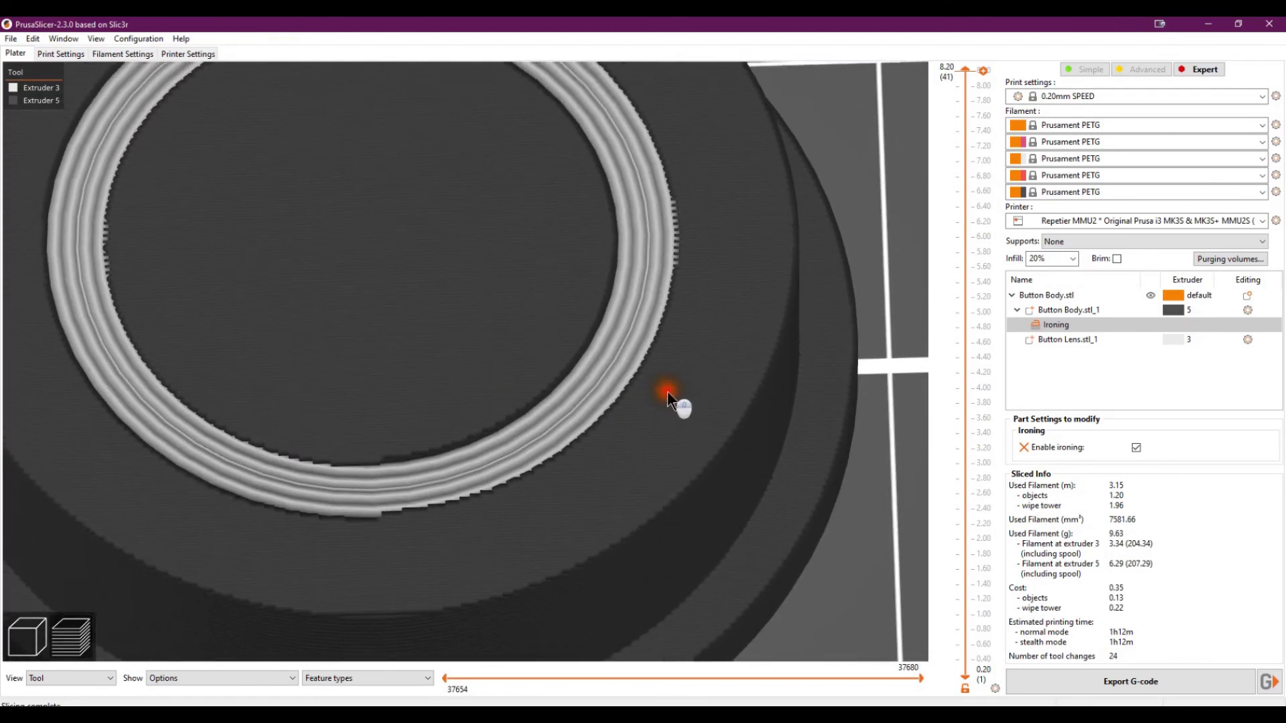
scroll(743, 398, down, 3)
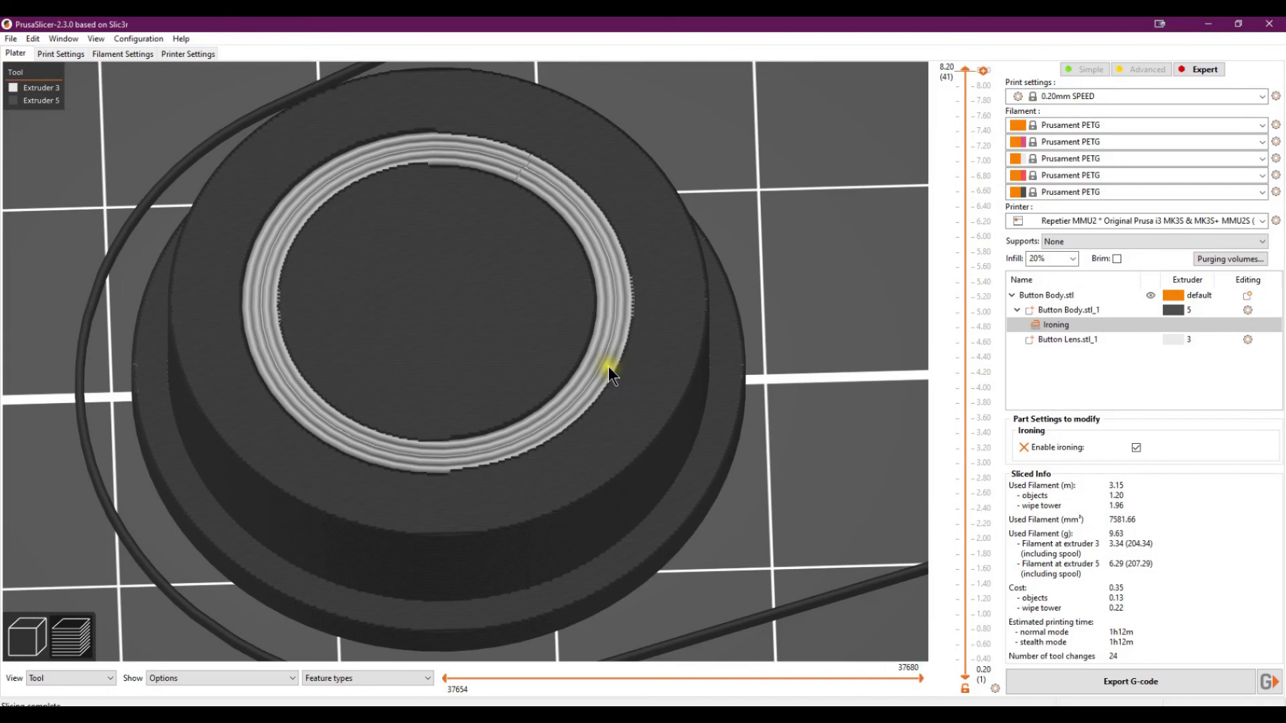
drag(729, 481, 677, 337)
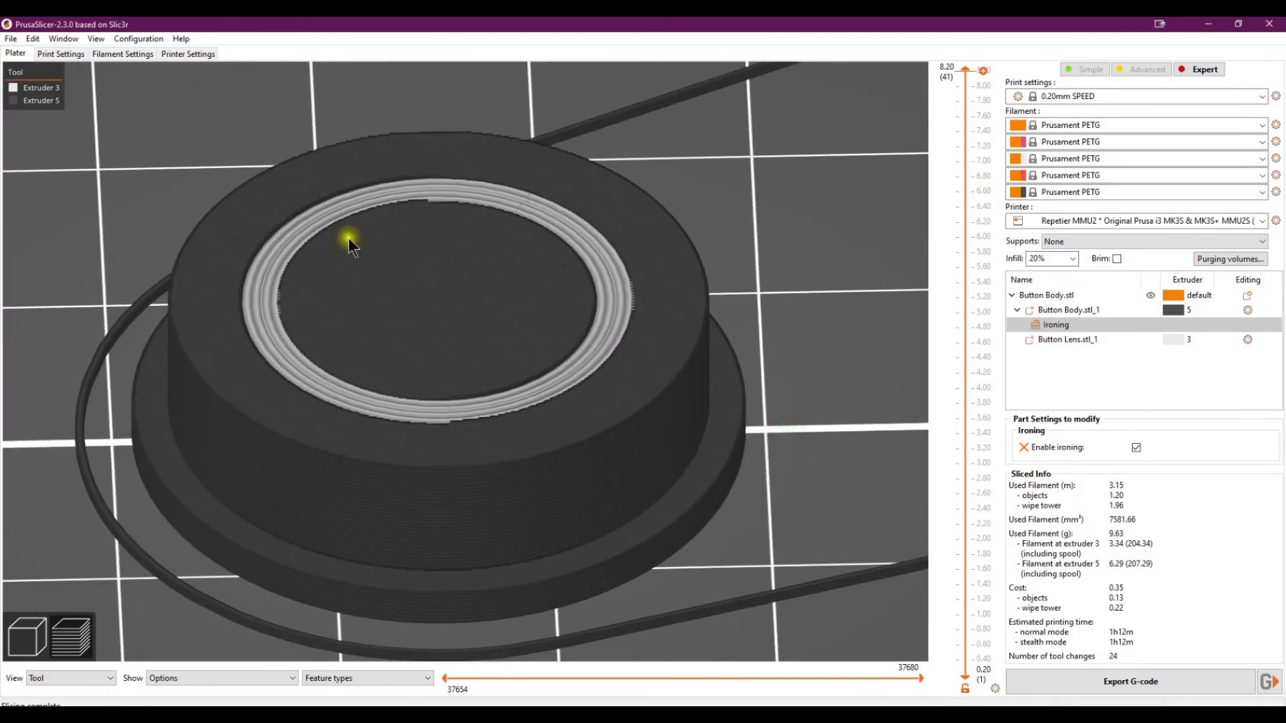
- Turn ironing off for the Button Body part and check its re-sliced top surface in the preview
drag(585, 439, 721, 338)
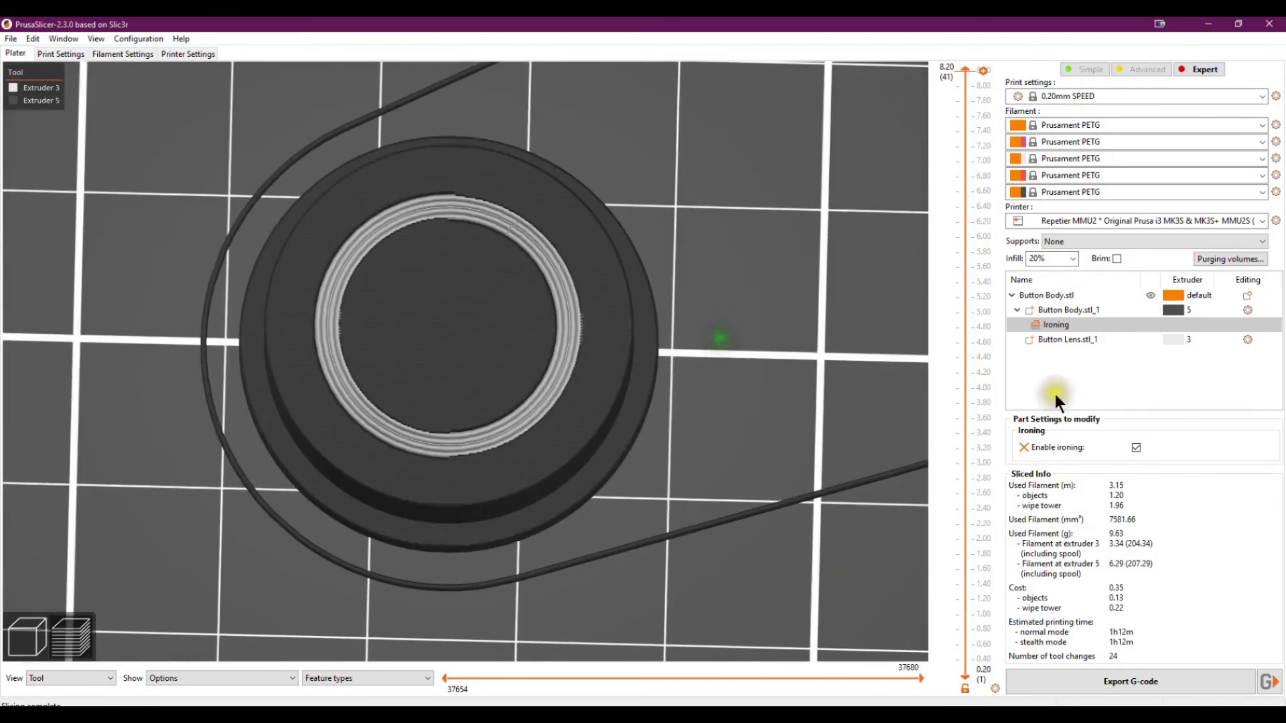
click(1135, 447)
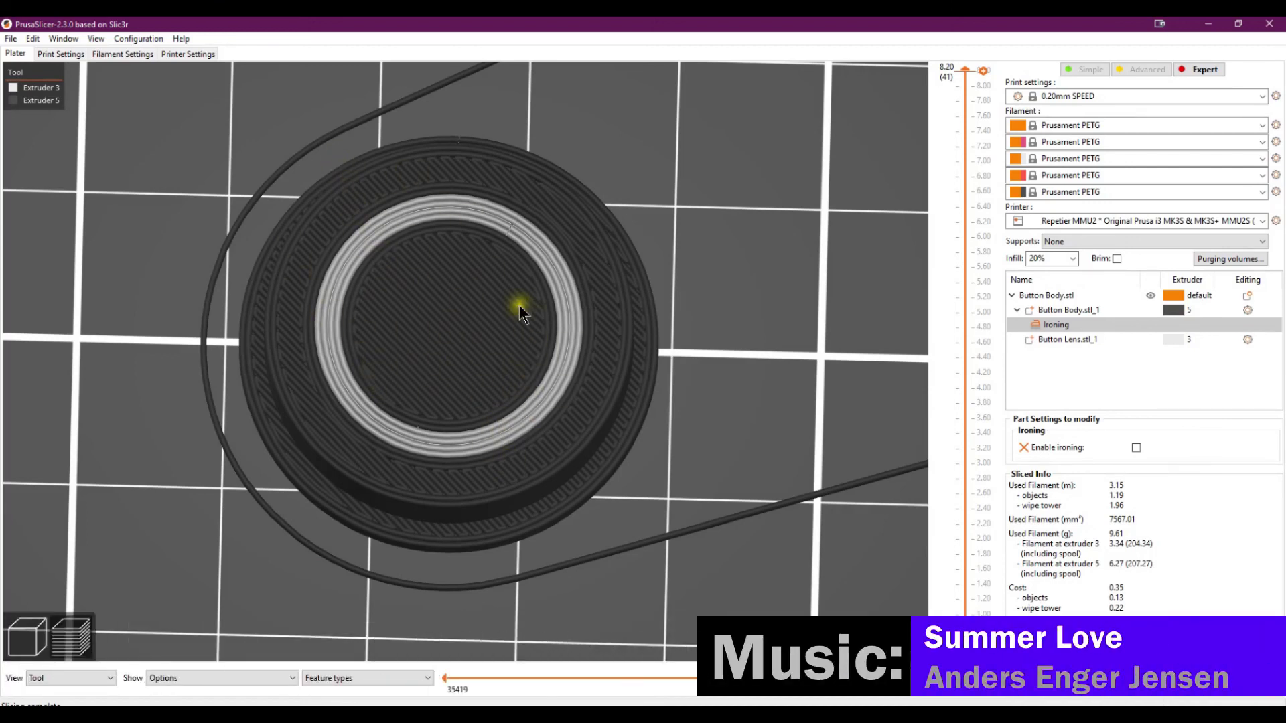
drag(483, 368, 532, 317)
scroll(408, 344, down, 5)
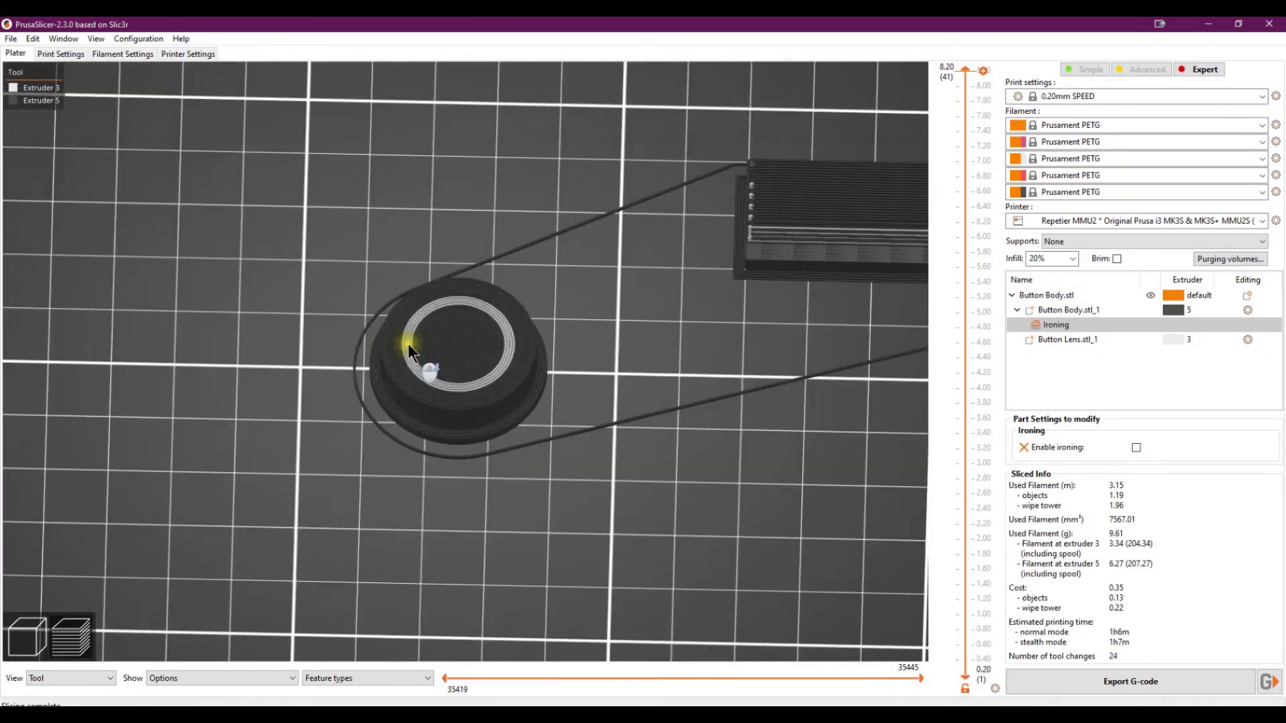
- Examine the sliced button without ironing from several angles, both close up and together with the wipe tower on the print bed
right_drag(537, 252, 446, 279)
drag(446, 279, 424, 335)
scroll(459, 446, up, 3)
scroll(459, 445, up, 2)
drag(459, 446, 444, 480)
scroll(445, 481, down, 5)
right_drag(421, 403, 407, 418)
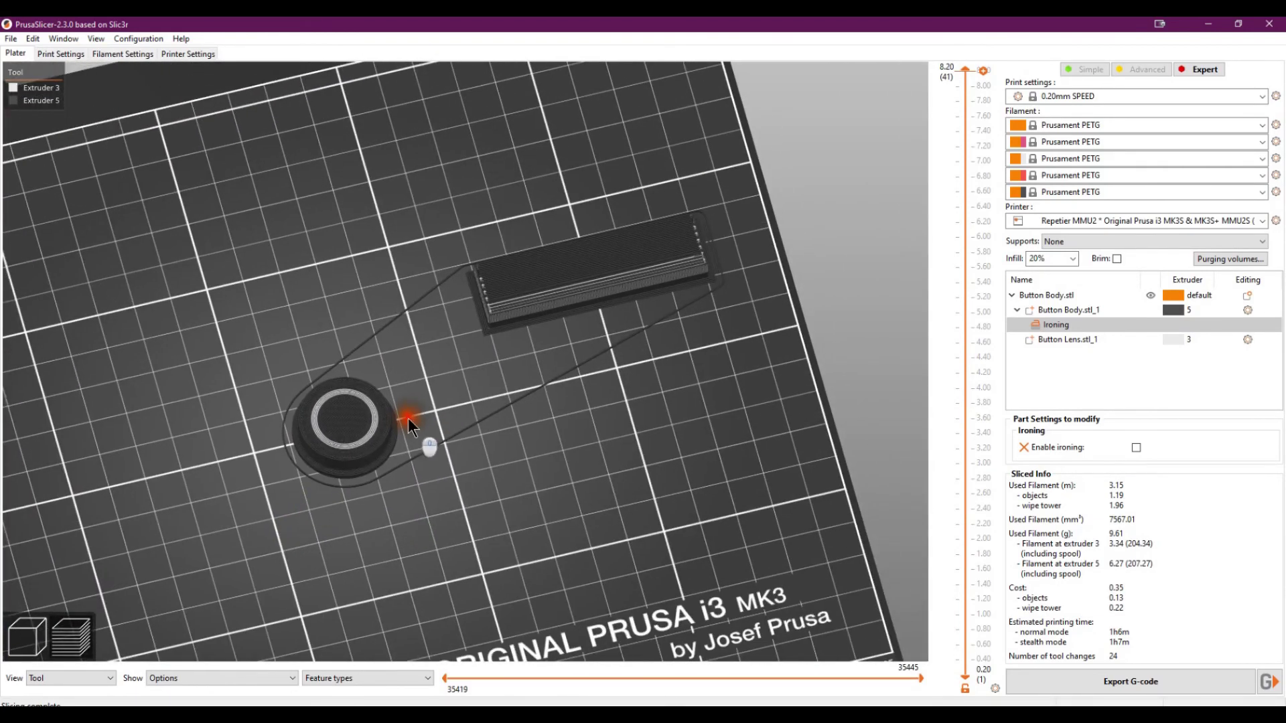
scroll(275, 444, up, 5)
scroll(275, 445, up, 2)
right_drag(276, 444, 464, 352)
scroll(465, 352, up, 4)
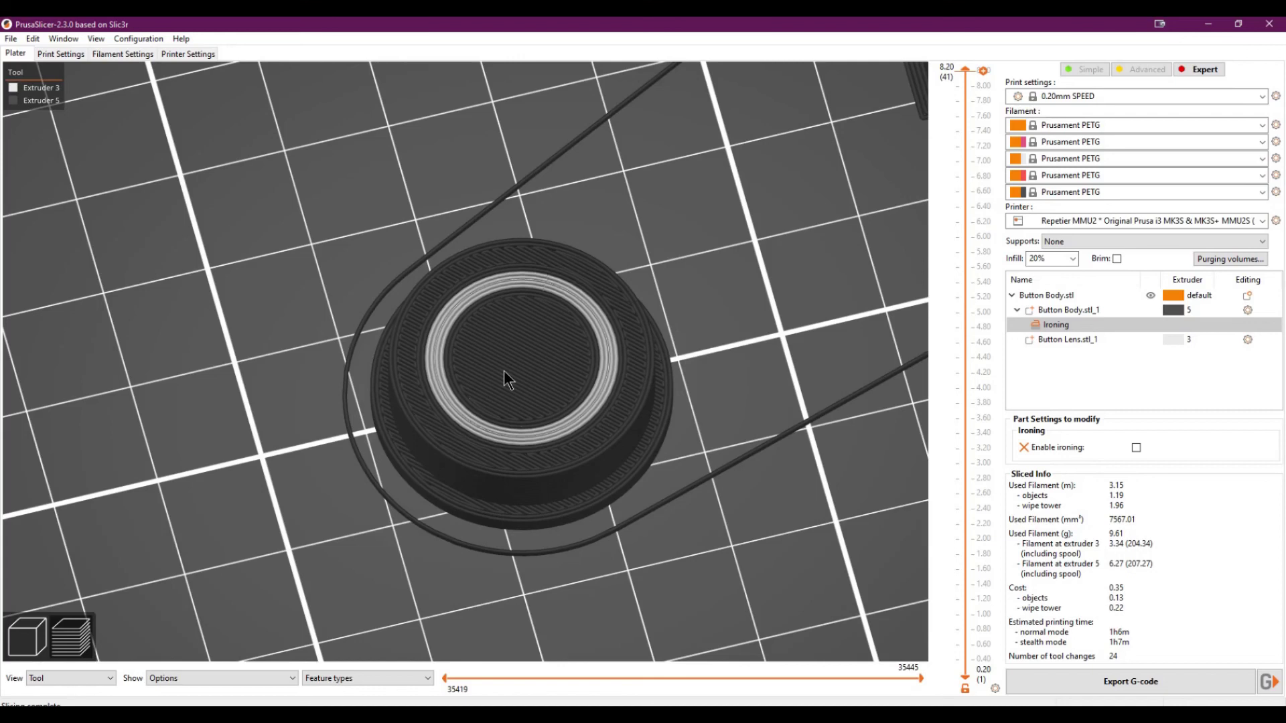
scroll(504, 372, down, 5)
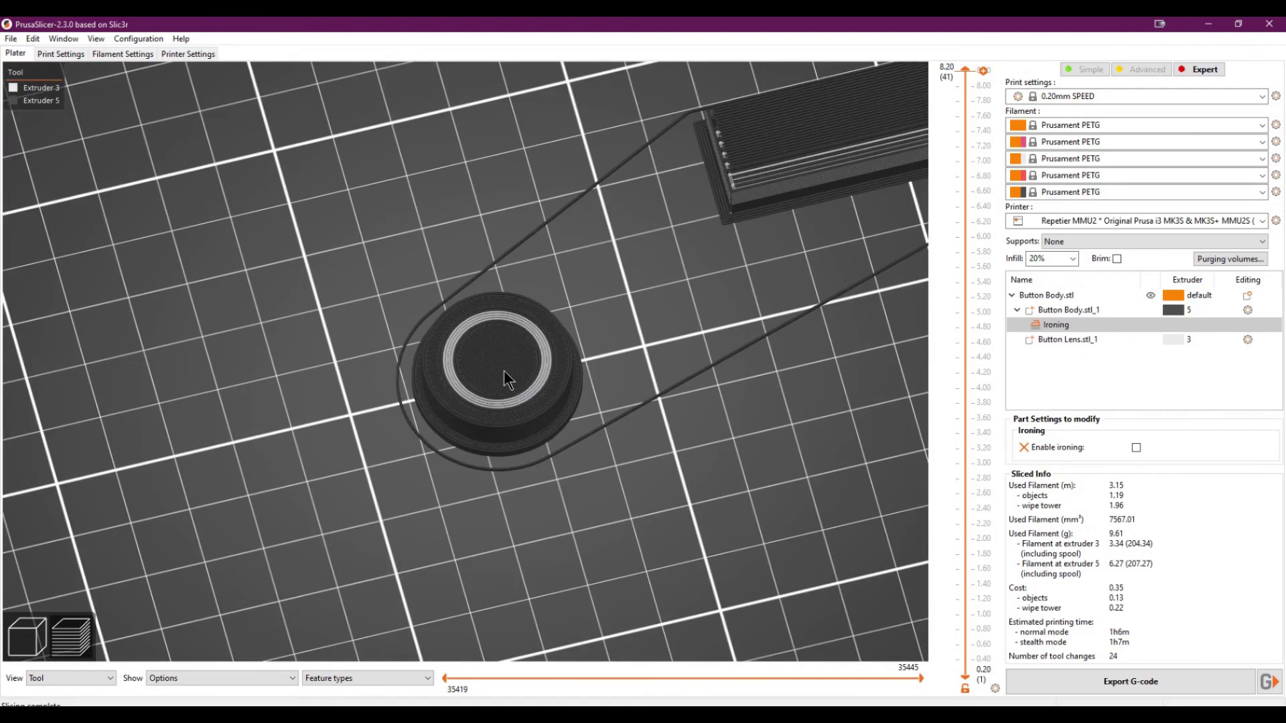